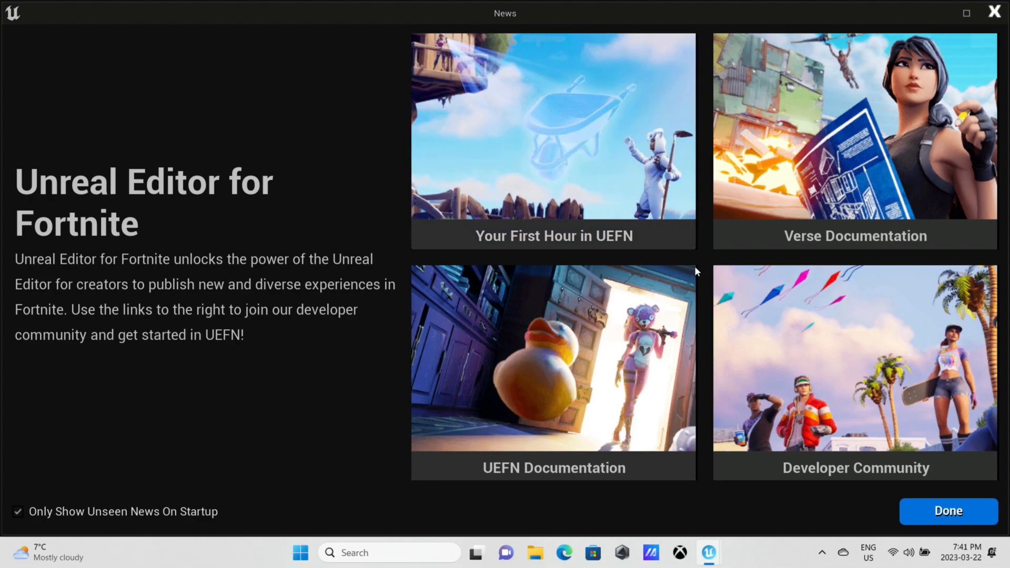
Step: Dismiss the news window and select the Caldera Island template from the island templates
left_click(943, 513)
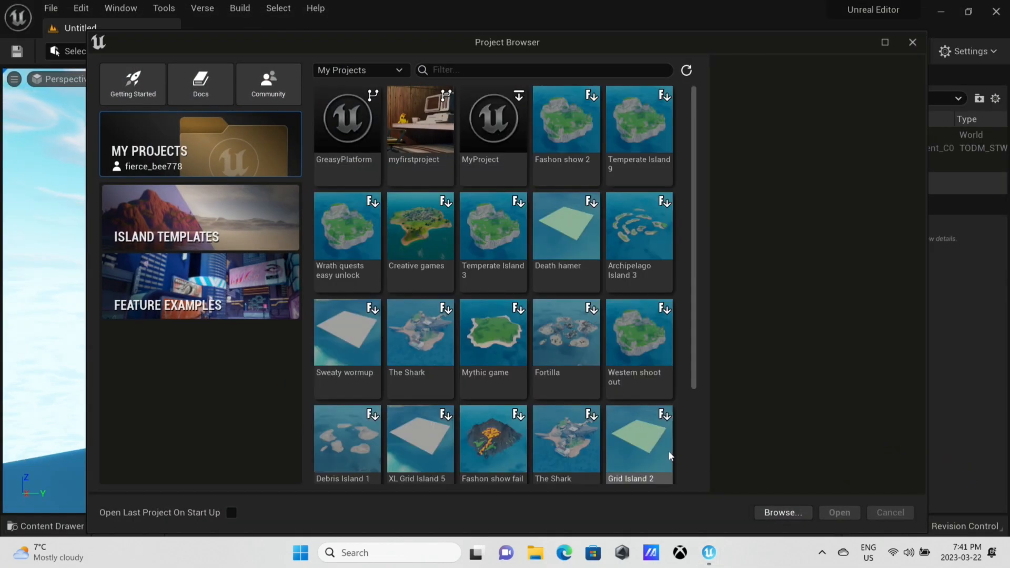
left_click(222, 210)
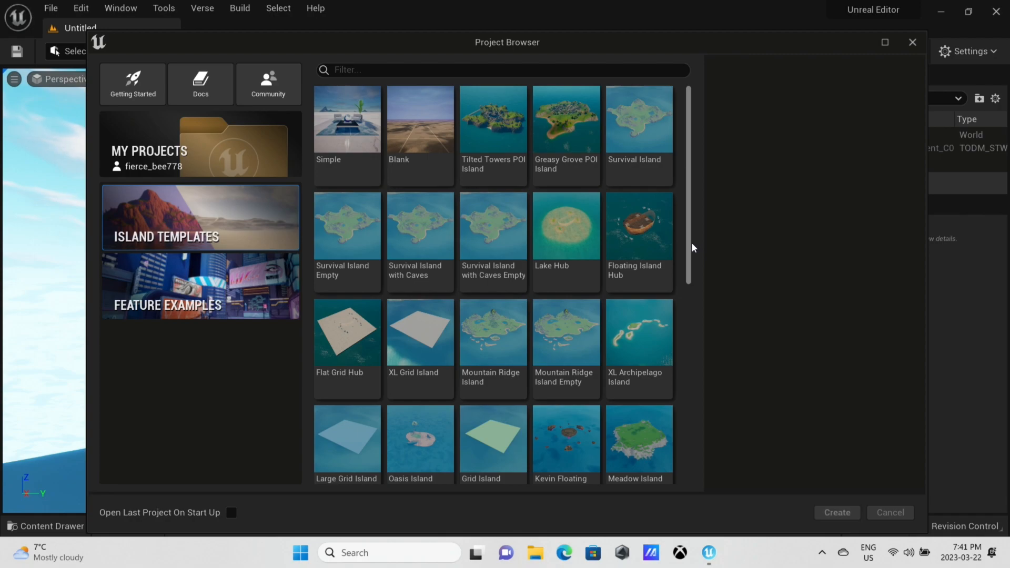
scroll(694, 246, "down", 5)
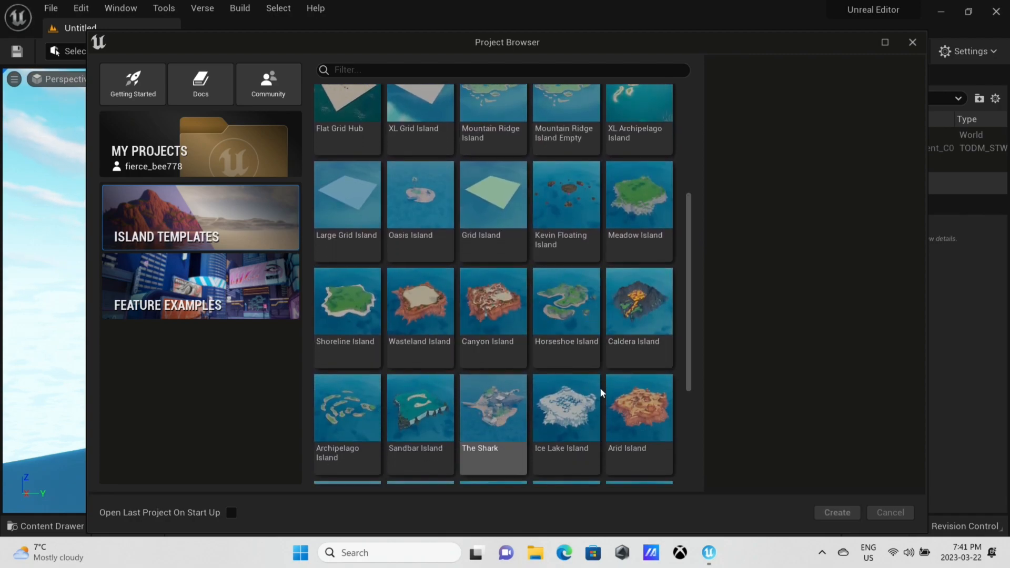
left_click(648, 342)
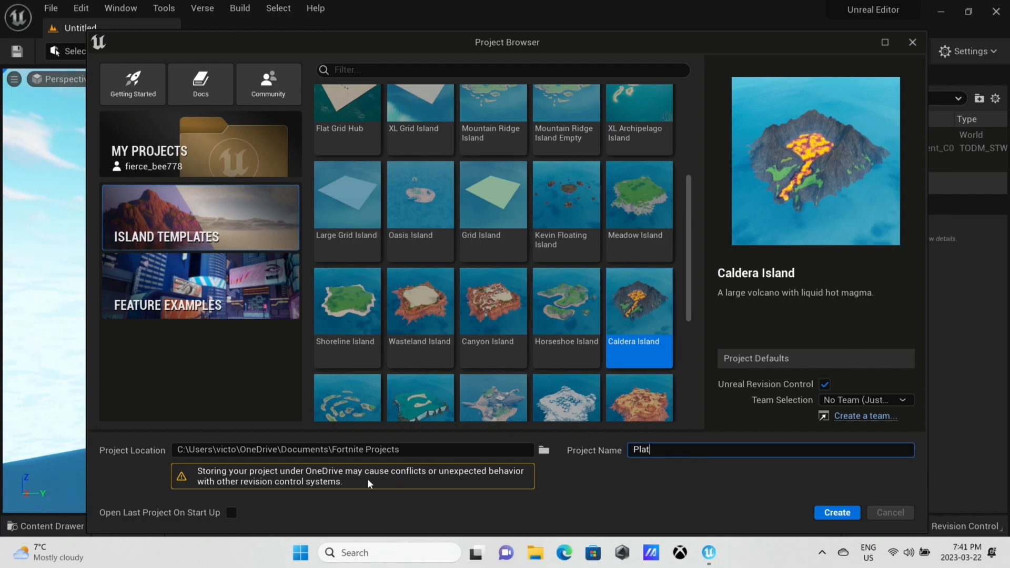
Step: Name the new project Disappearing_Platform_Loop
key("BackSpace")
key("BackSpace")
key("BackSpace")
key("BackSpace")
key("BackSpace")
key("BackSpace")
key("BackSpace")
type("Disappearing_")
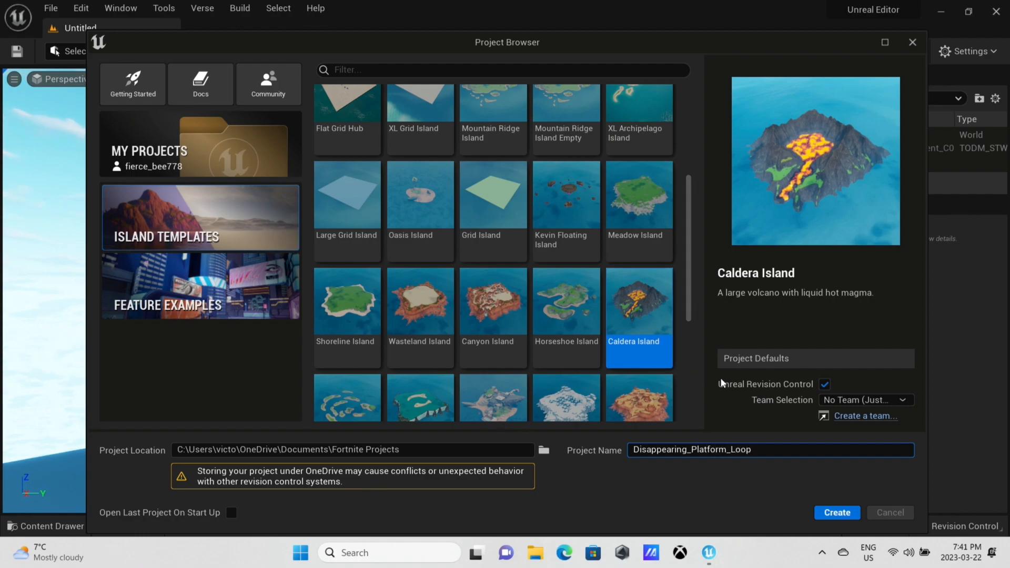
Step: Create the project with BeVe Gaming as its team and C:\Forkknife\ as its location
left_click(896, 400)
left_click(863, 424)
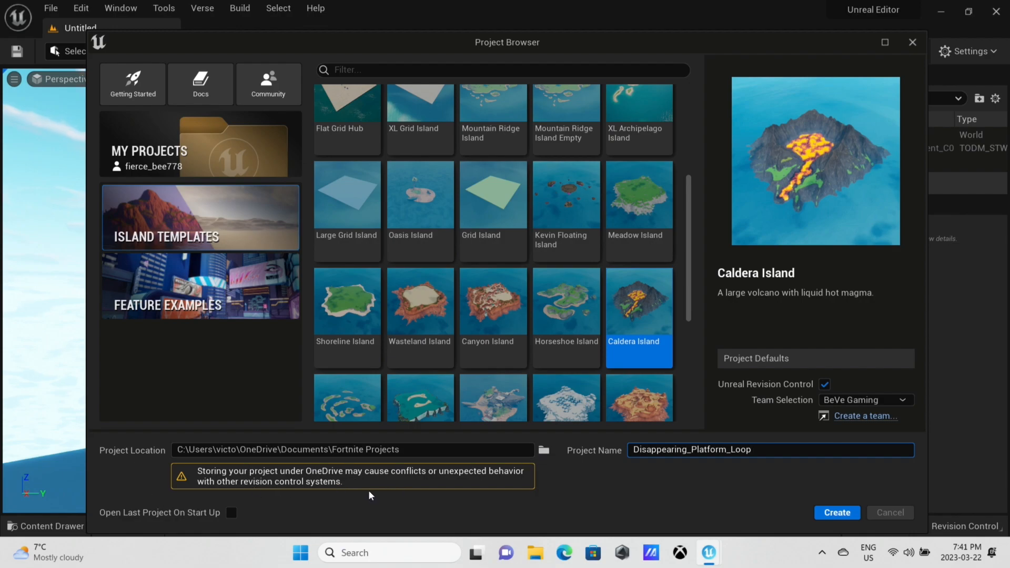
left_click(544, 451)
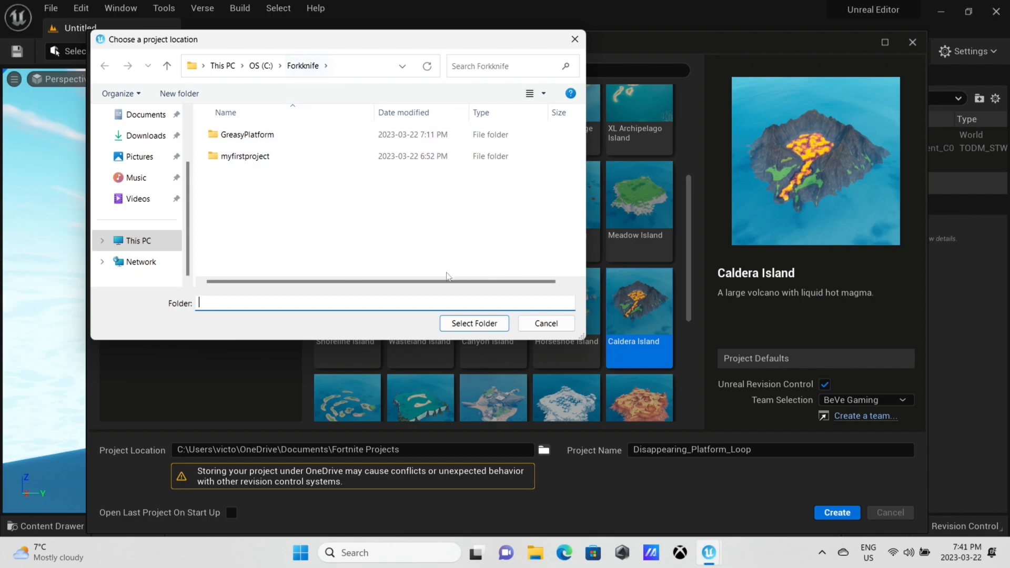
left_click(474, 323)
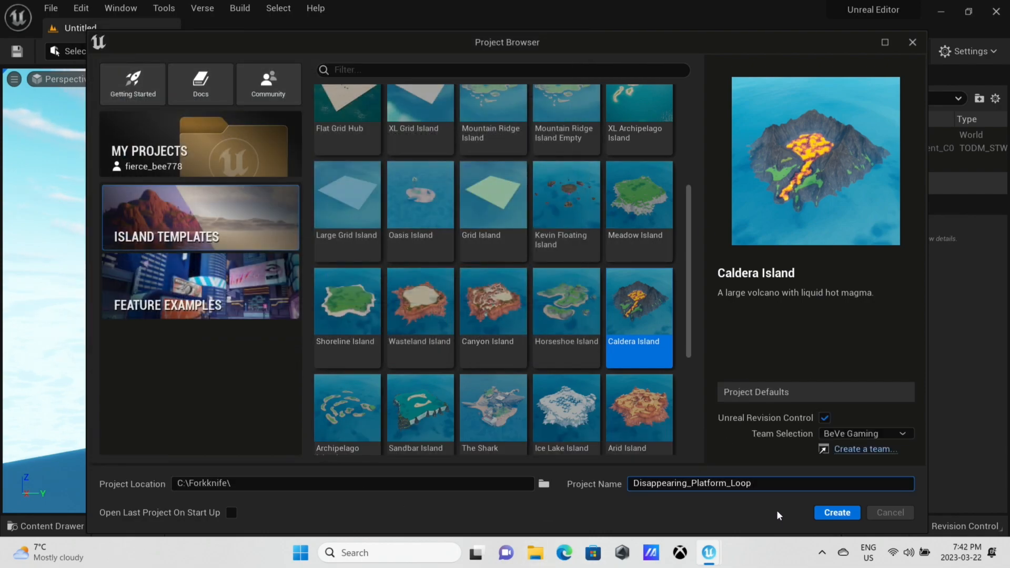
left_click(825, 513)
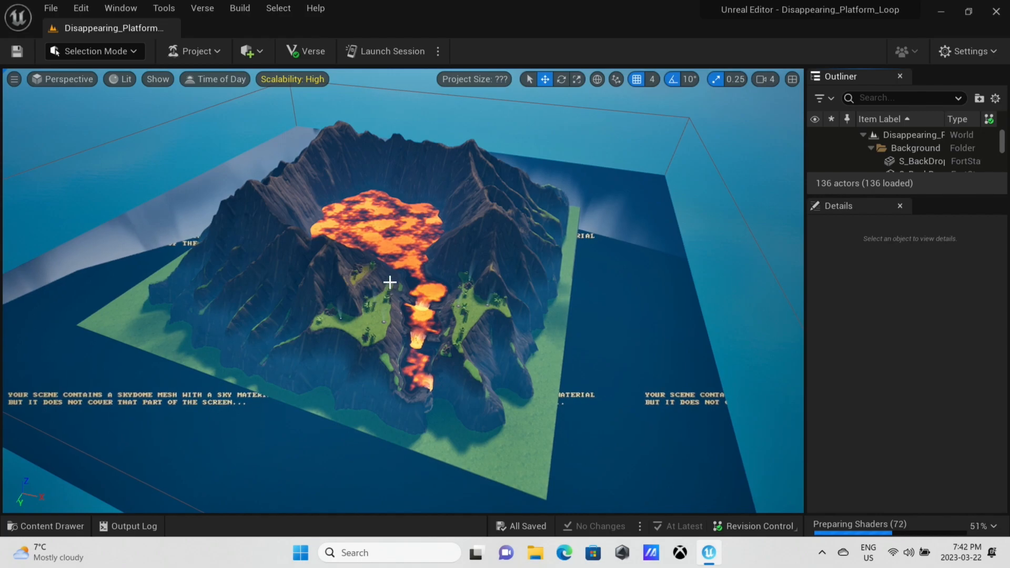
Step: Examine the volcano island up close, from the grassy ledges along the lava flow to the crater's lava lake
scroll(390, 280, "up", 3)
scroll(377, 202, "up", 1)
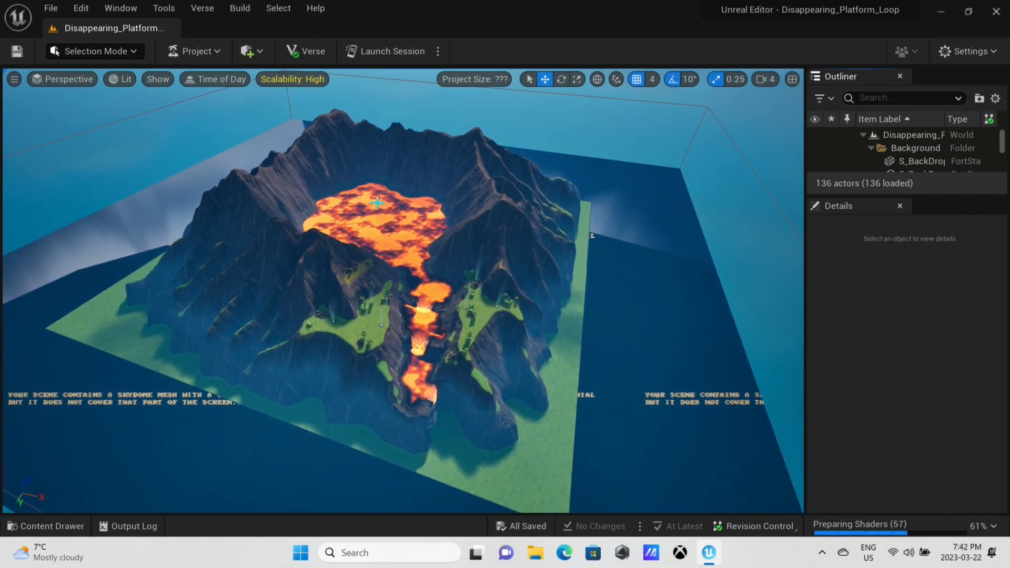
scroll(383, 244, "up", 4)
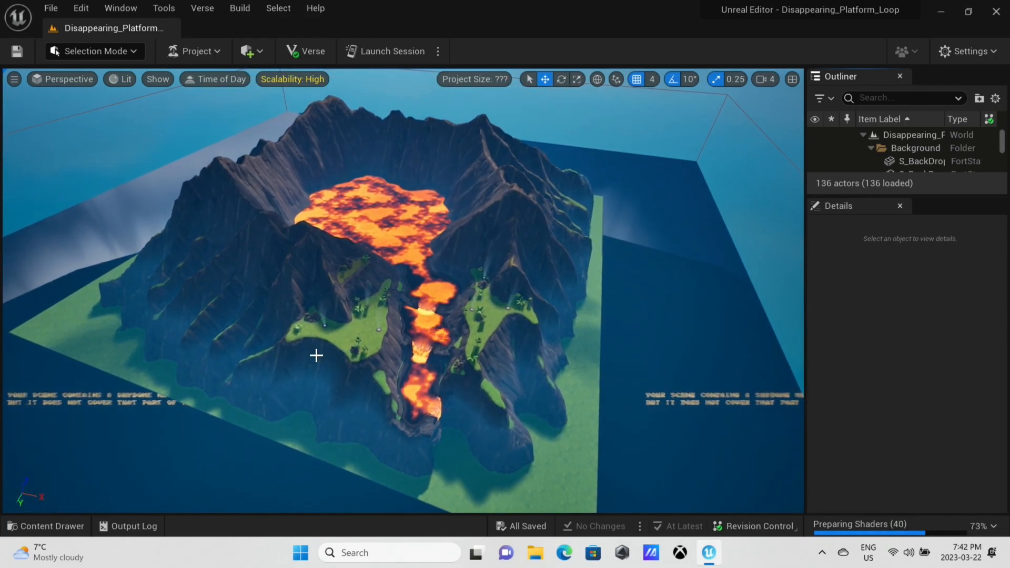
scroll(344, 343, "up", 3)
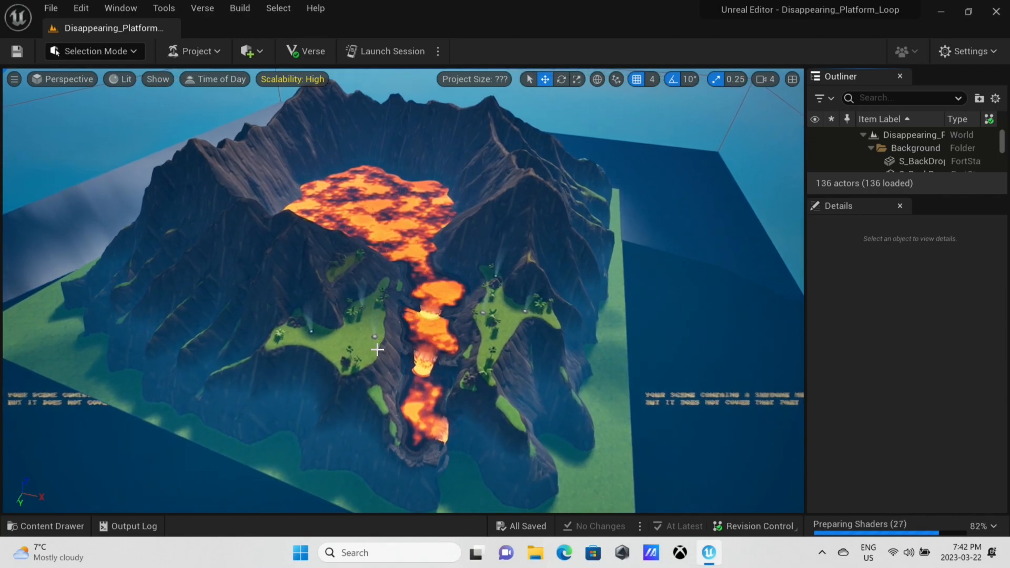
scroll(378, 350, "up", 3)
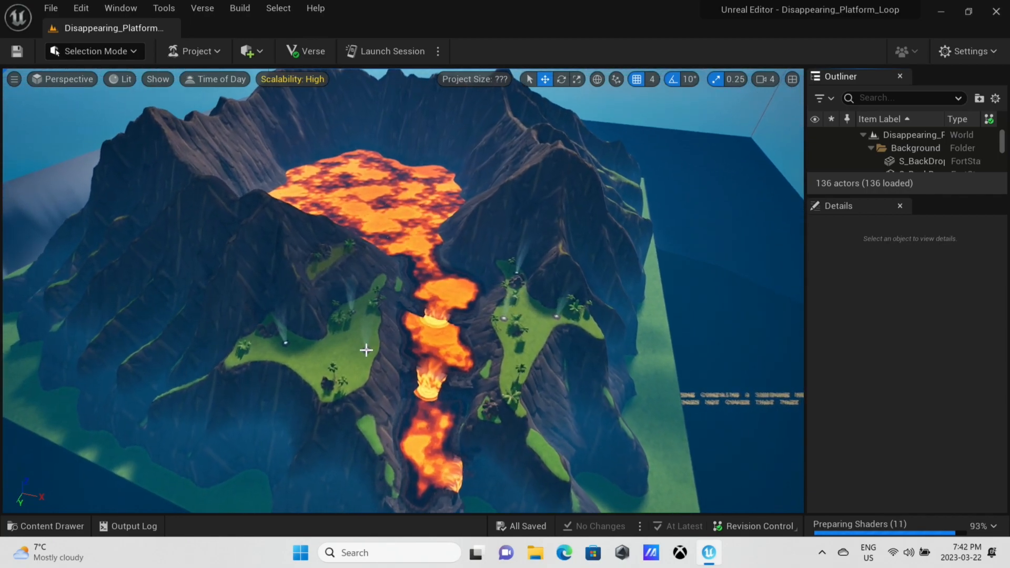
scroll(366, 365, "up", 4)
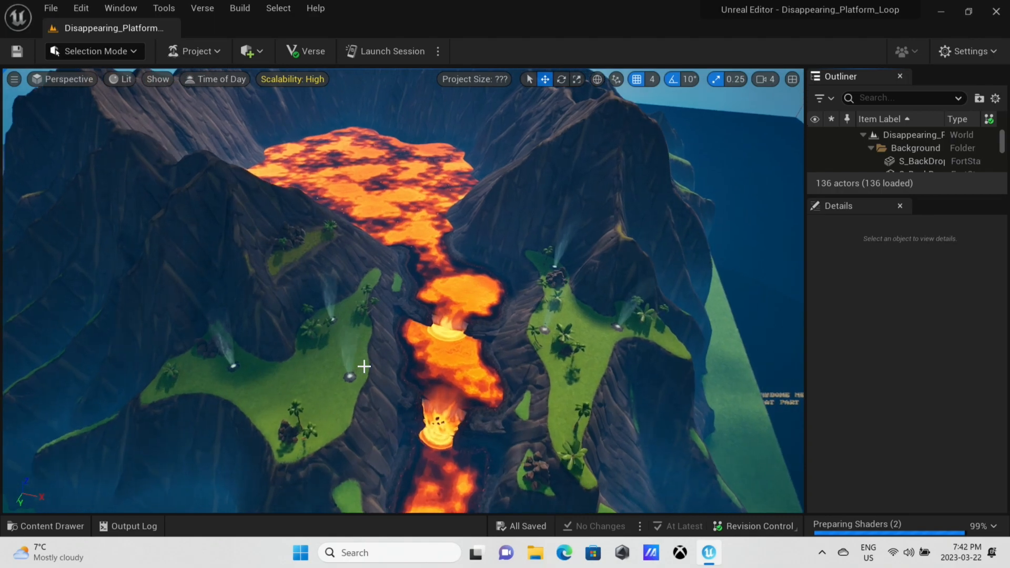
scroll(365, 368, "up", 3)
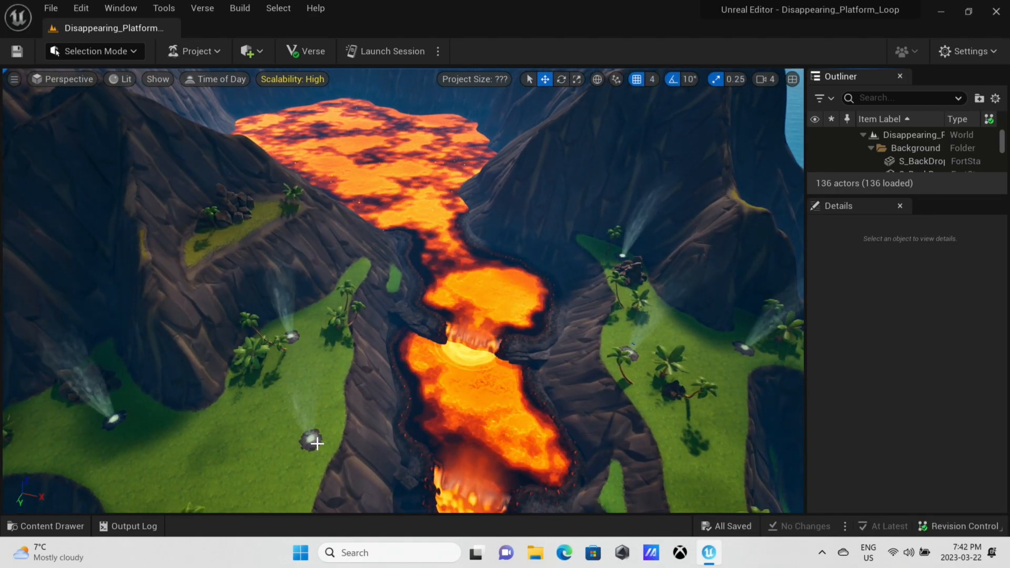
scroll(455, 199, "up", 2)
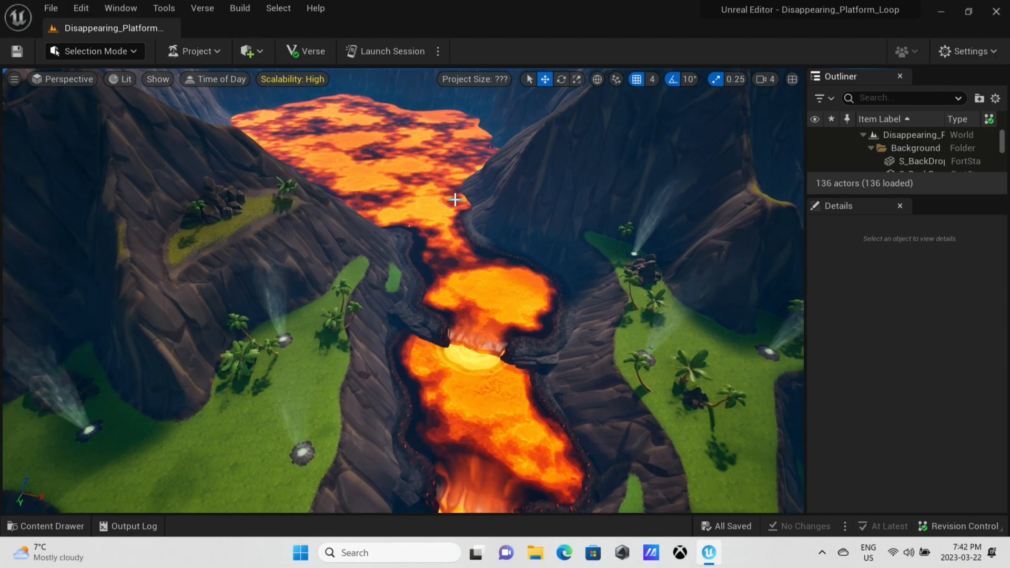
left_click_drag(400, 88, 586, 146)
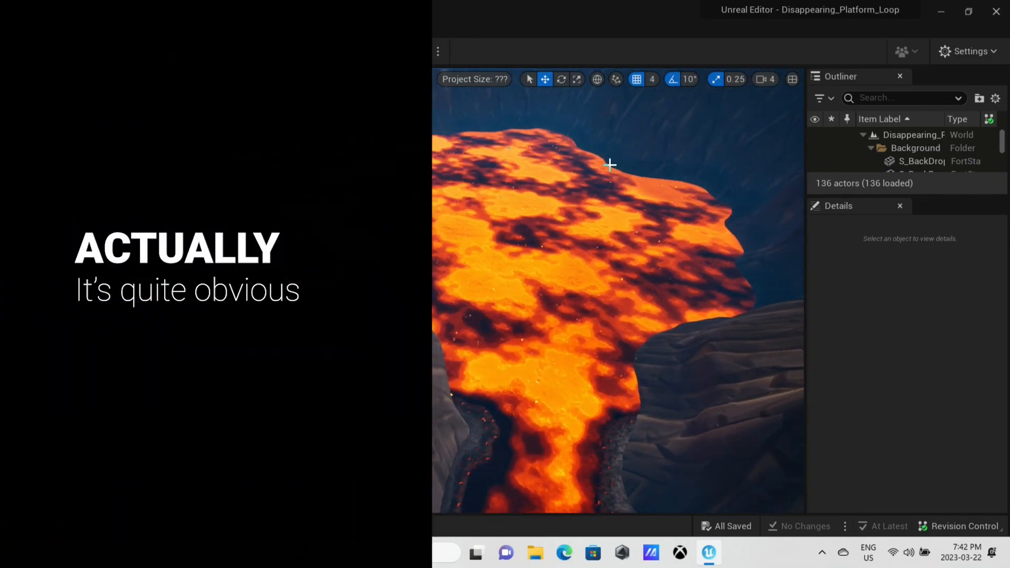
left_click_drag(608, 278, 575, 339)
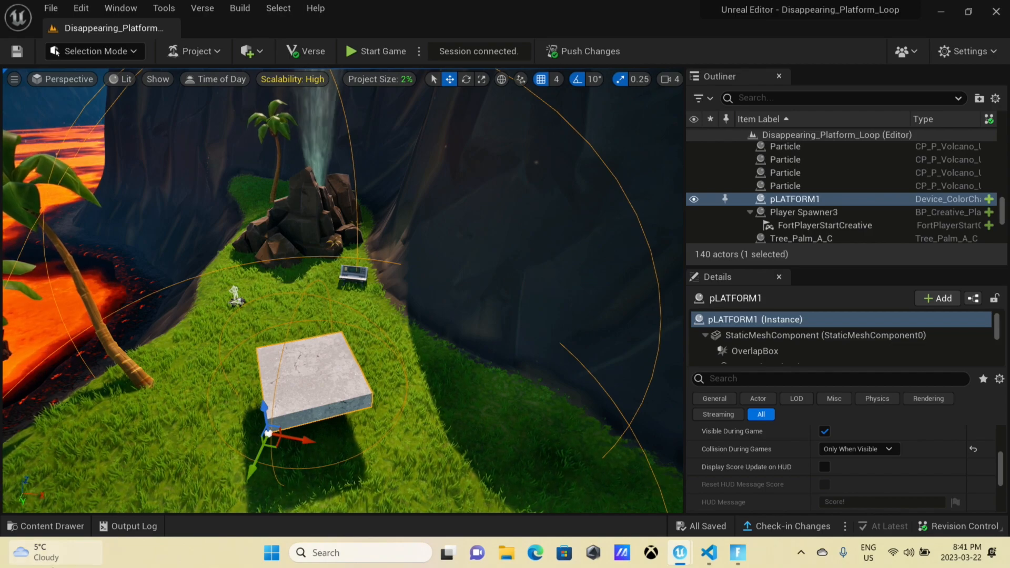
Step: Browse the Fortnite content library, looking through the Devices folder and the subfolders of Prefabs
left_click(29, 528)
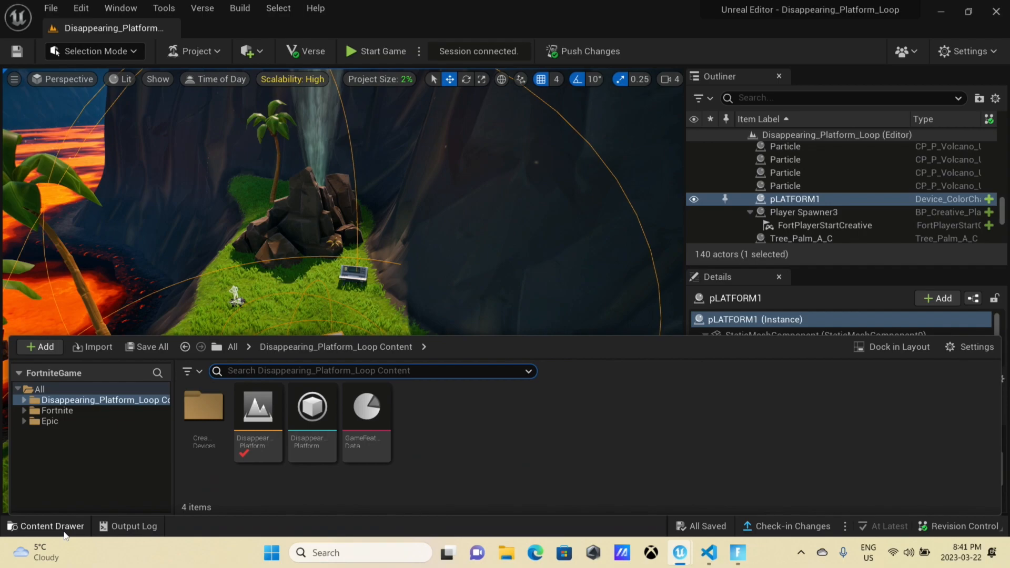
left_click(23, 410)
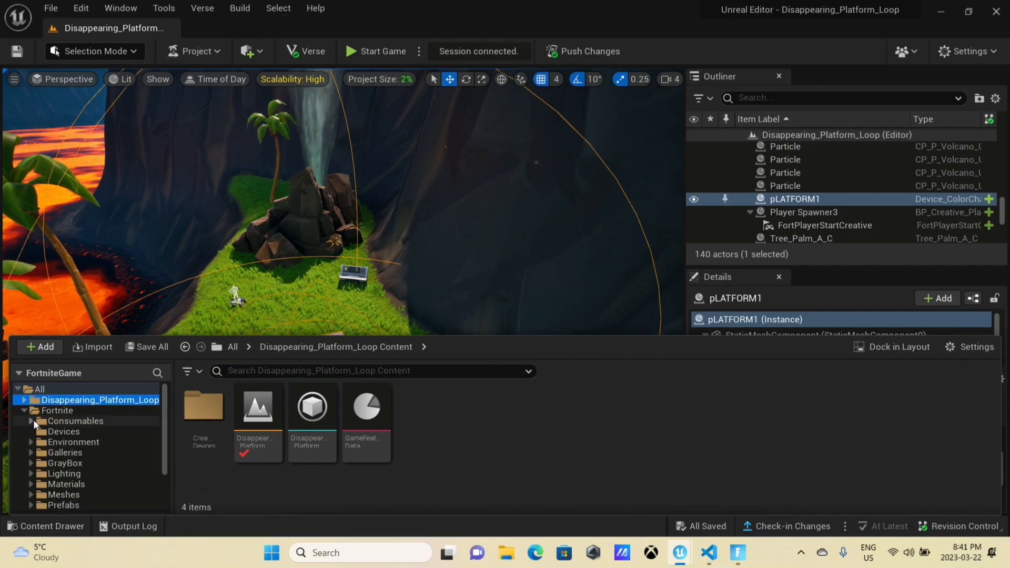
left_click(67, 432)
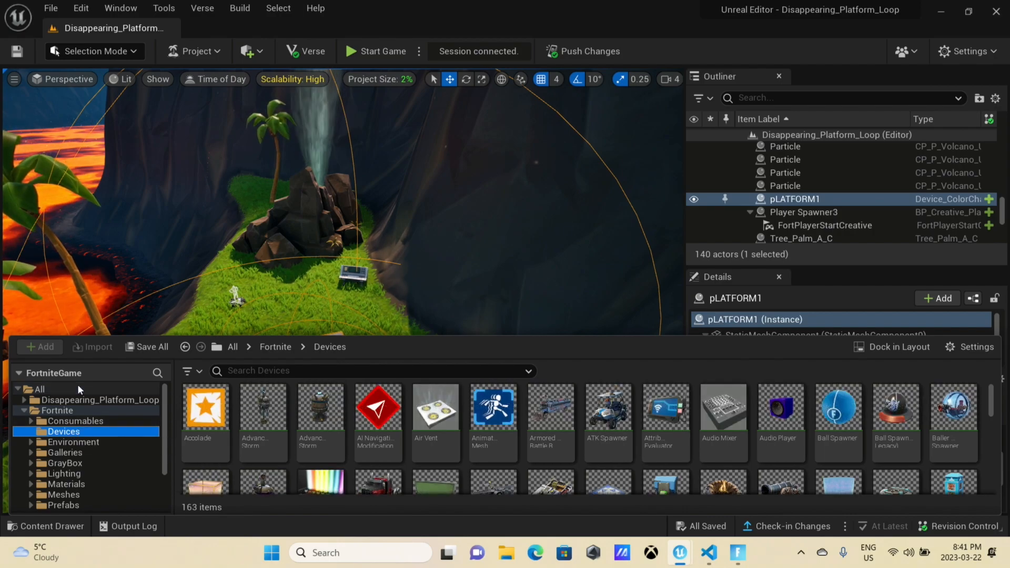
mouse_move(567, 434)
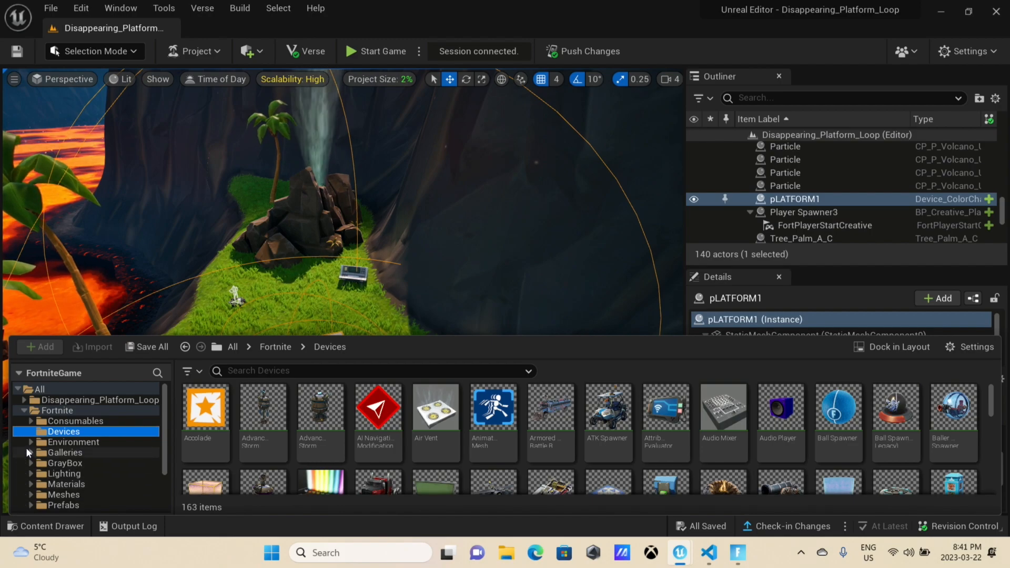
left_click(27, 504)
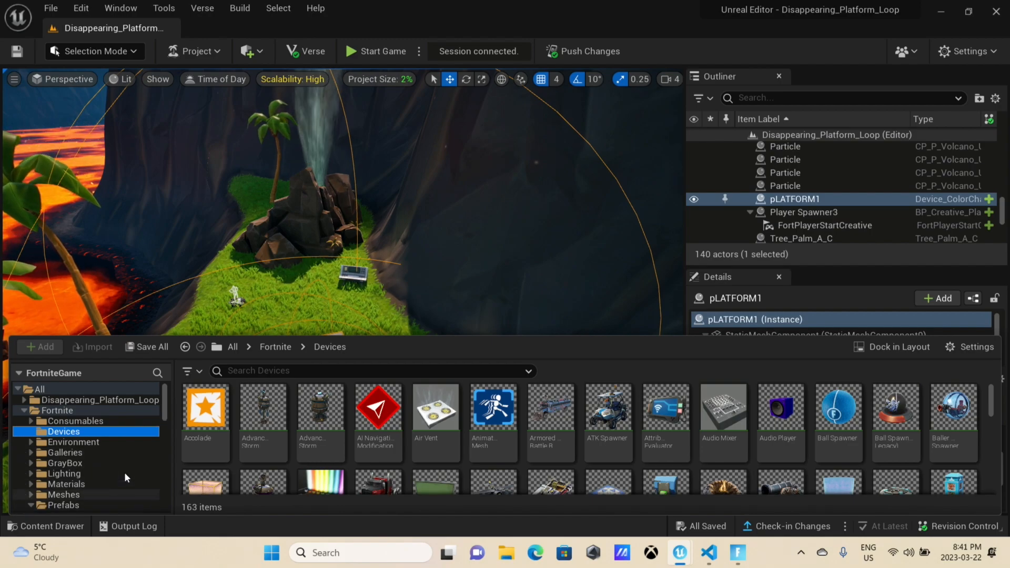
scroll(137, 410, "down", 4)
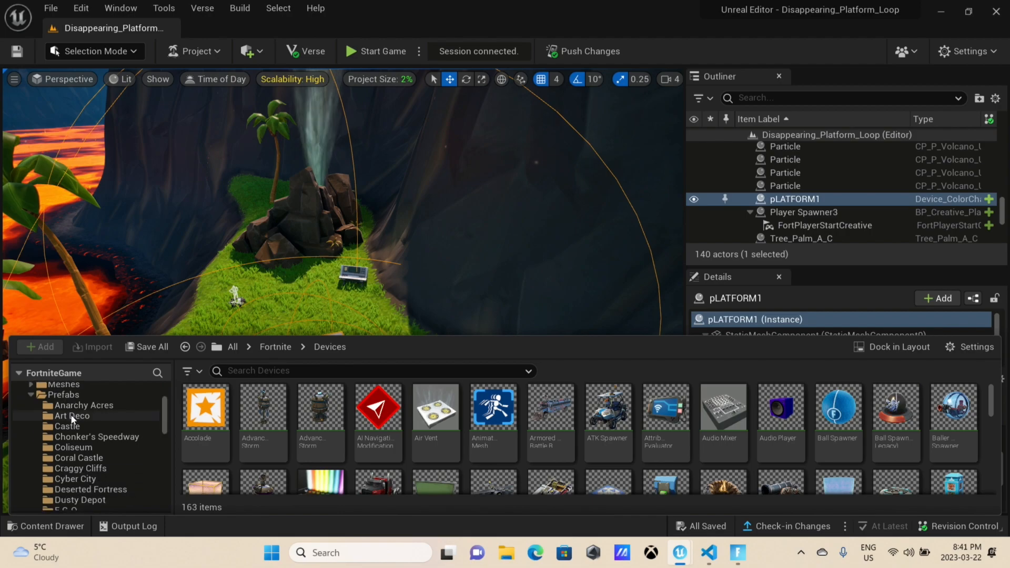
left_click(35, 408)
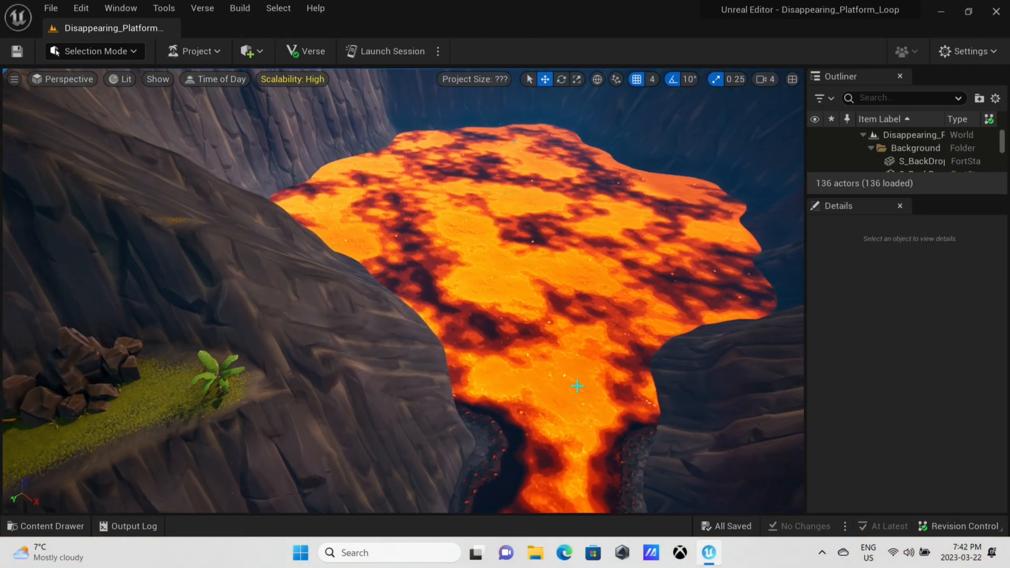
Step: Launch a live session of the island, saving the Disappearing_Platform_Loop content for it
scroll(575, 392, "down", 6)
scroll(541, 367, "down", 8)
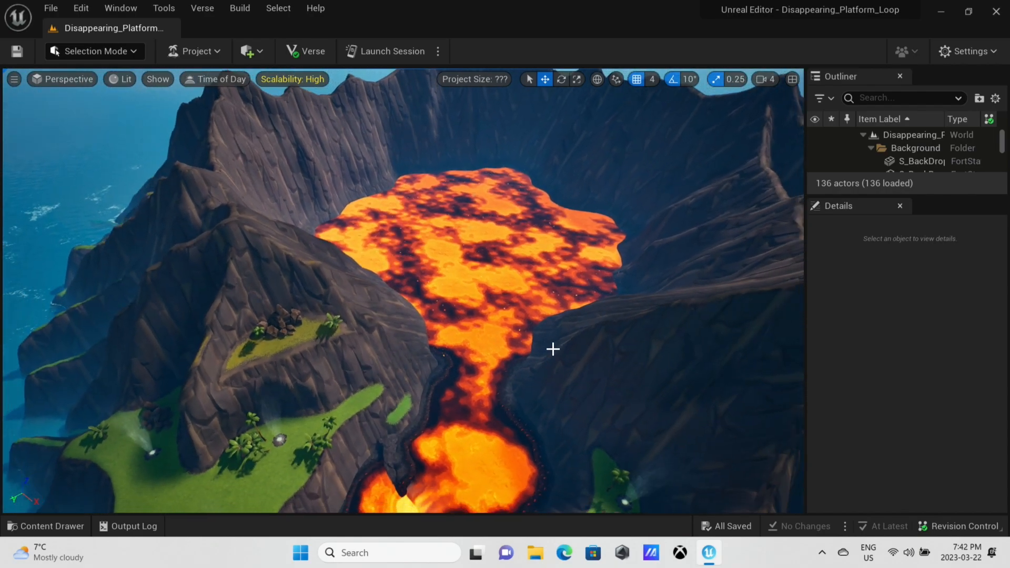
scroll(553, 348, "down", 4)
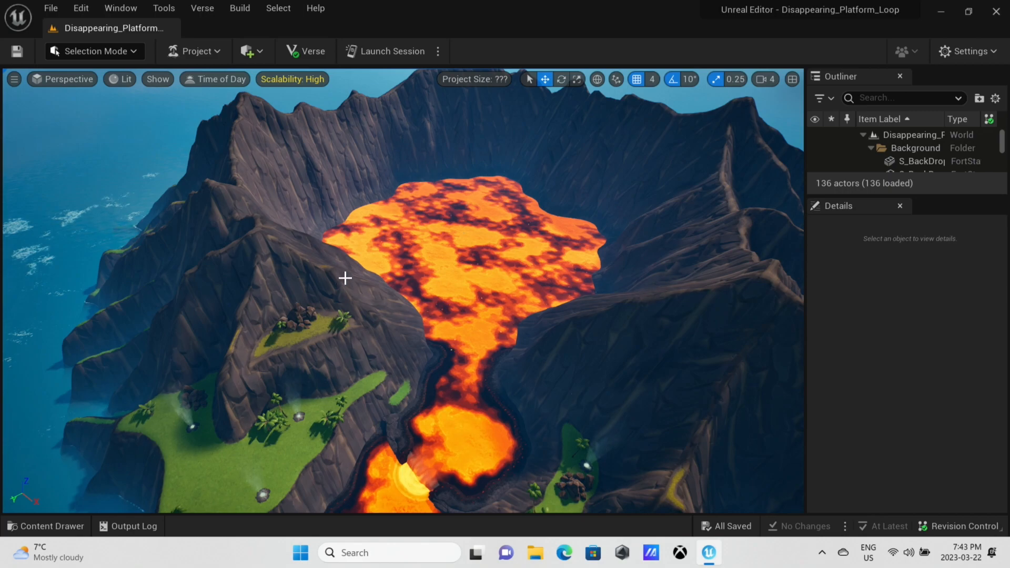
left_click(394, 51)
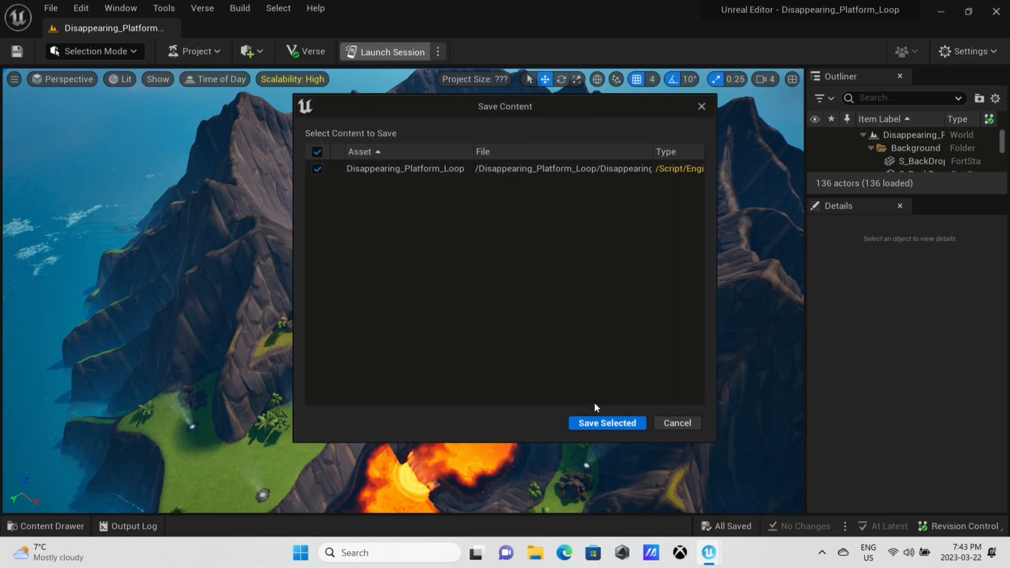
left_click(589, 421)
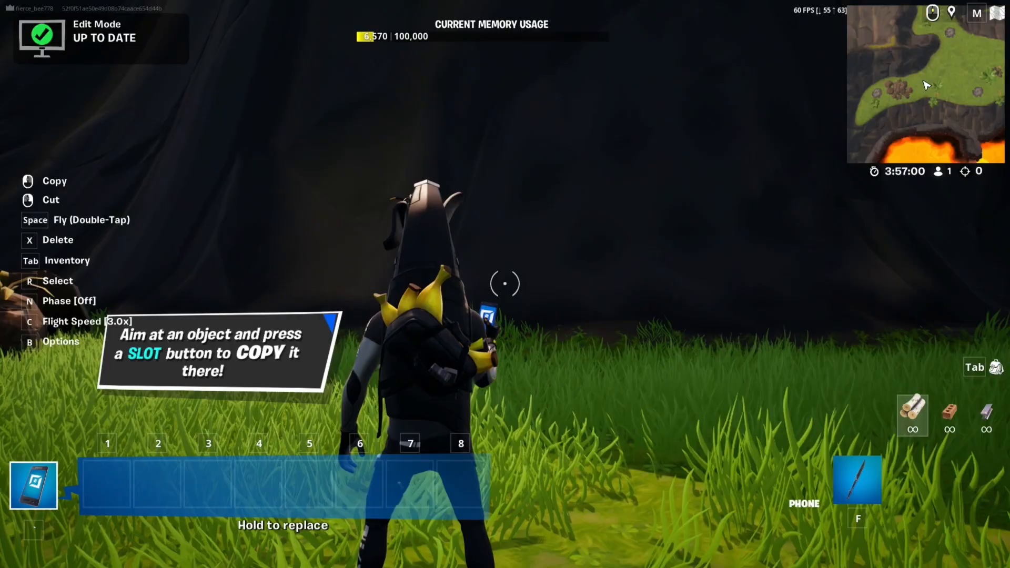
Step: Equip the Havoc Pump Shotgun from the creative inventory
key("Tab")
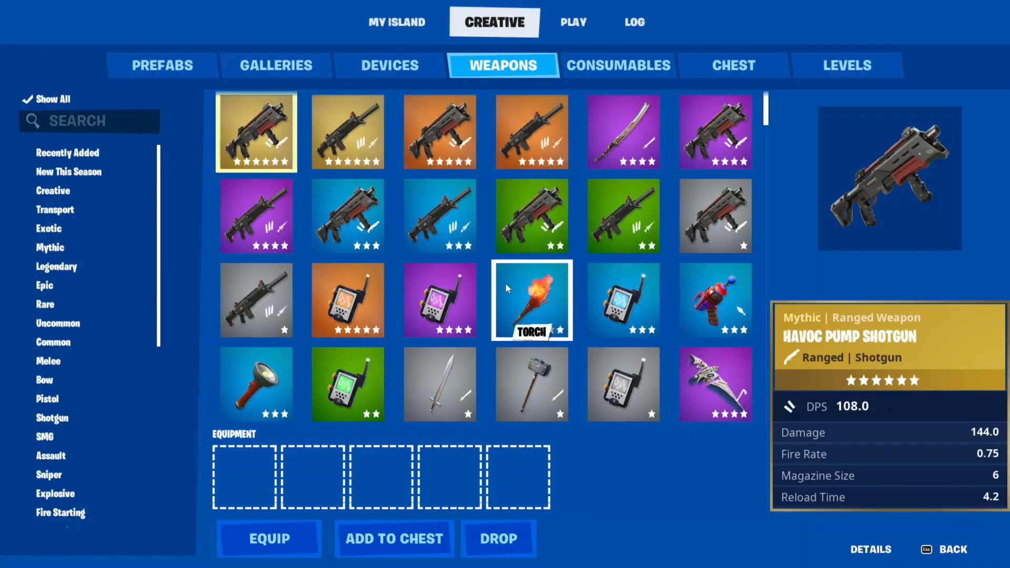
left_click(242, 533)
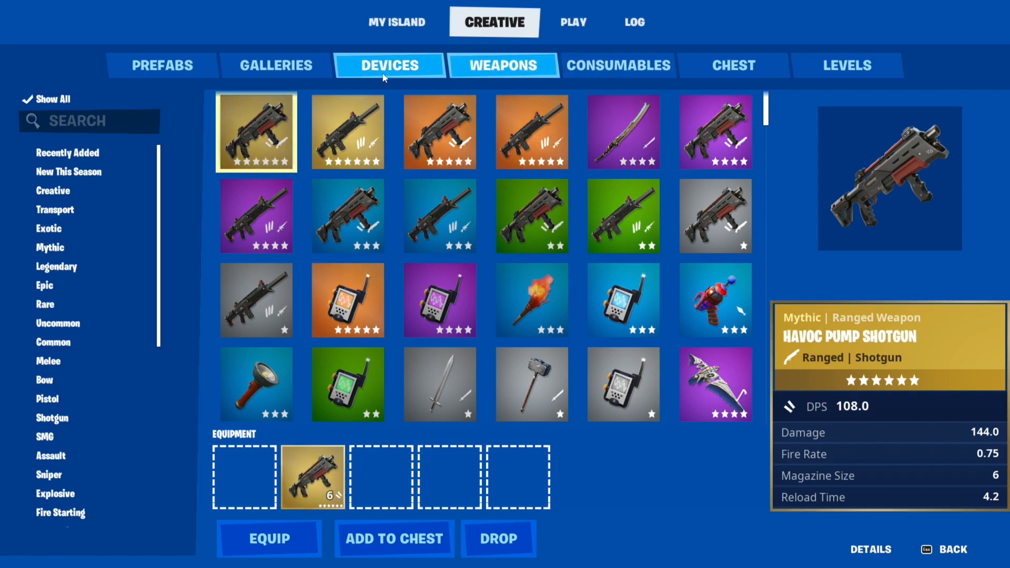
Step: Place Player Spawner devices side by side on the grass near the lava, then switch to the harvesting tool
left_click(418, 72)
left_click(415, 305)
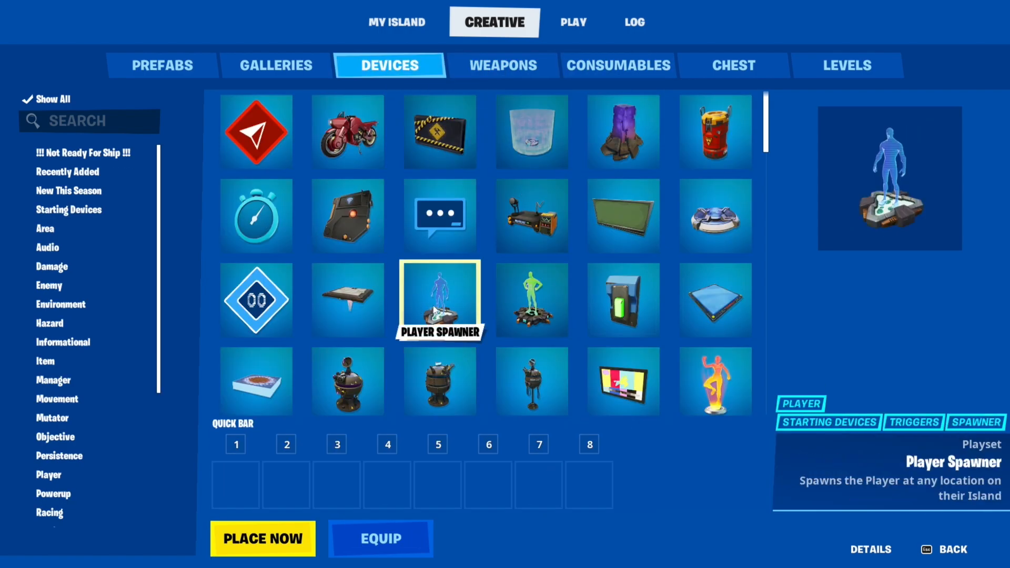
left_click(297, 549)
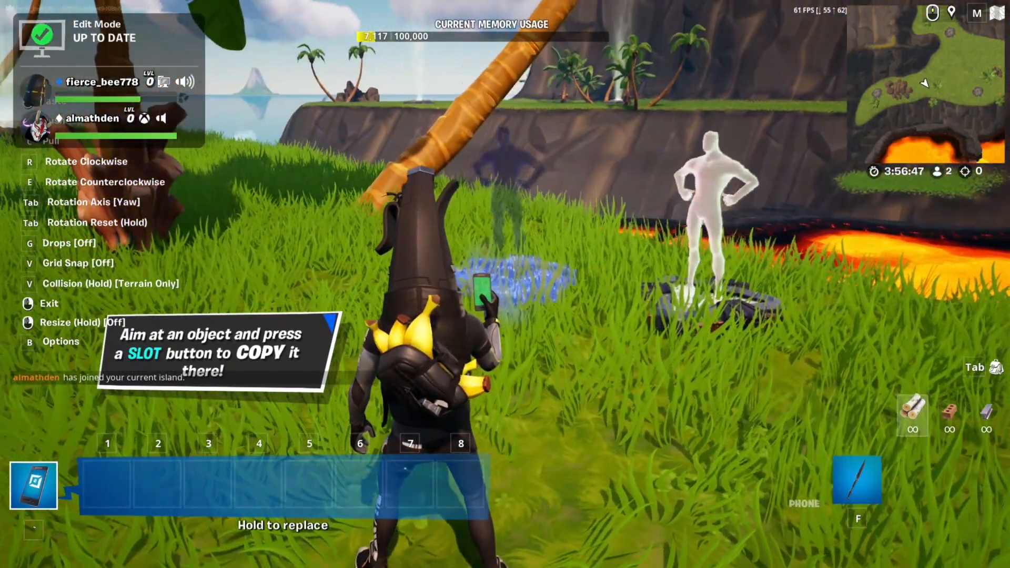
left_click(505, 284)
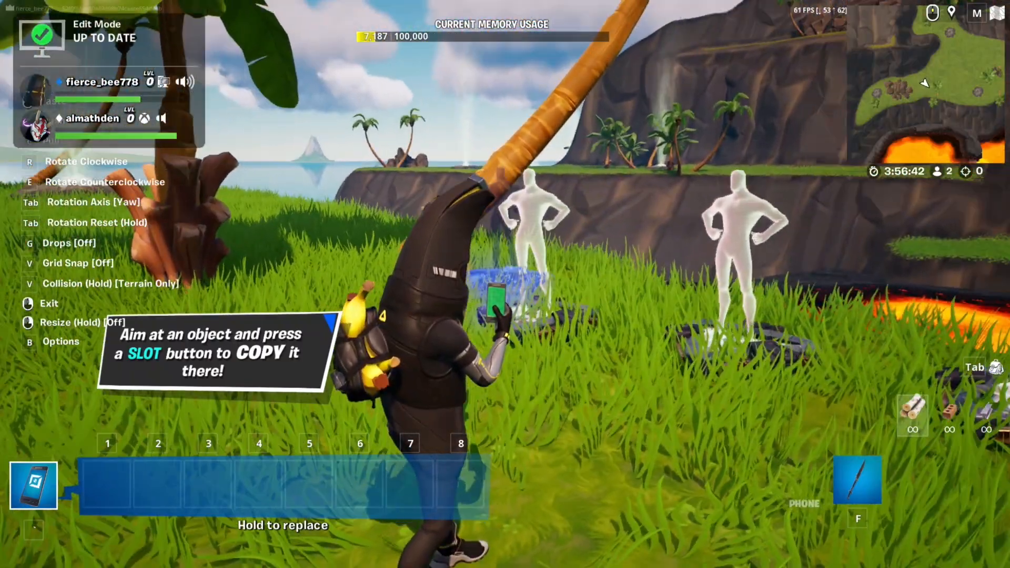
key("f")
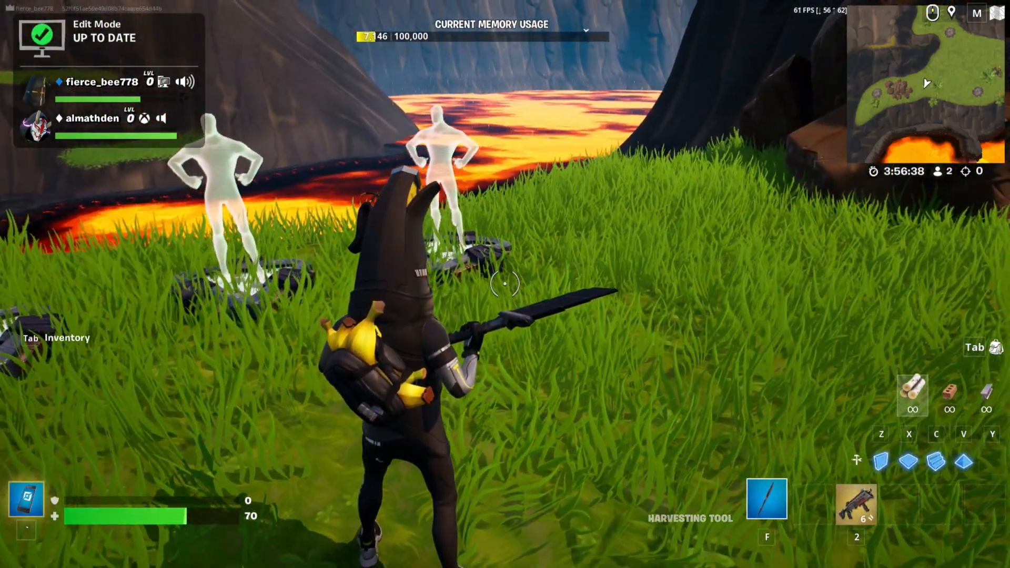
Step: Set the island's edit and copy permission to Everyone, return to the island and equip the Havoc Pump Shotgun
key("Tab")
key("m")
left_click(971, 169)
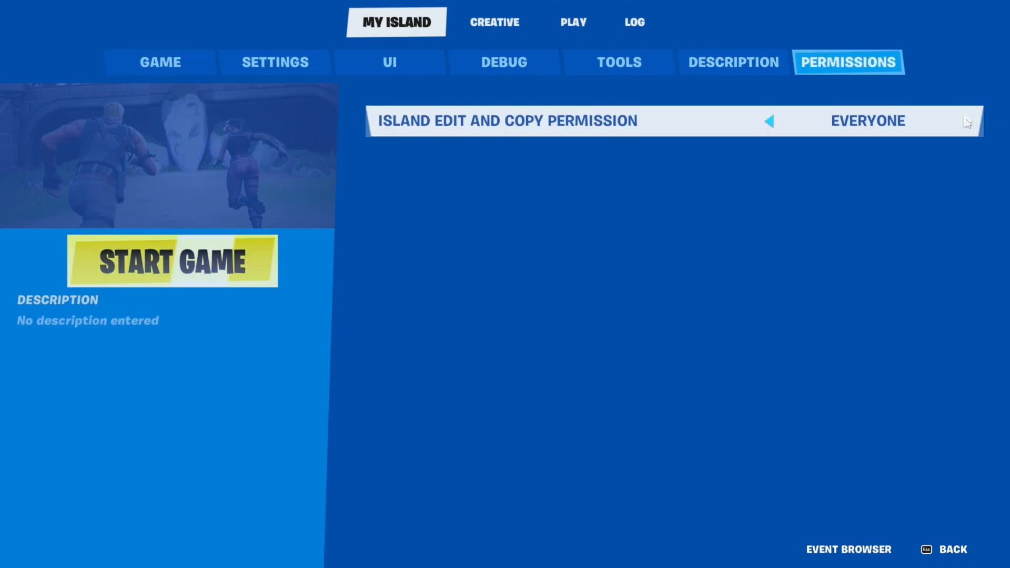
key("Escape")
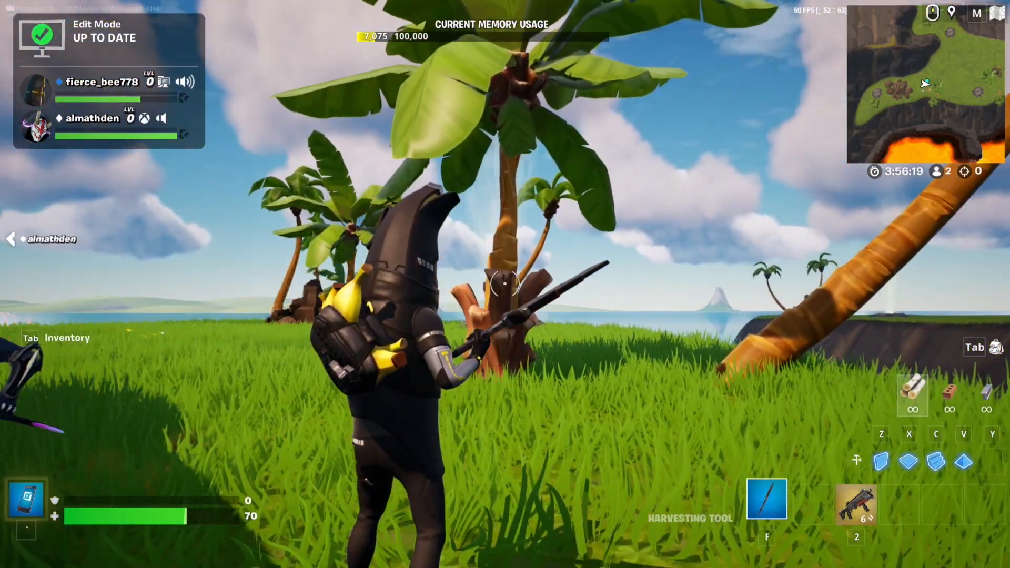
key("2")
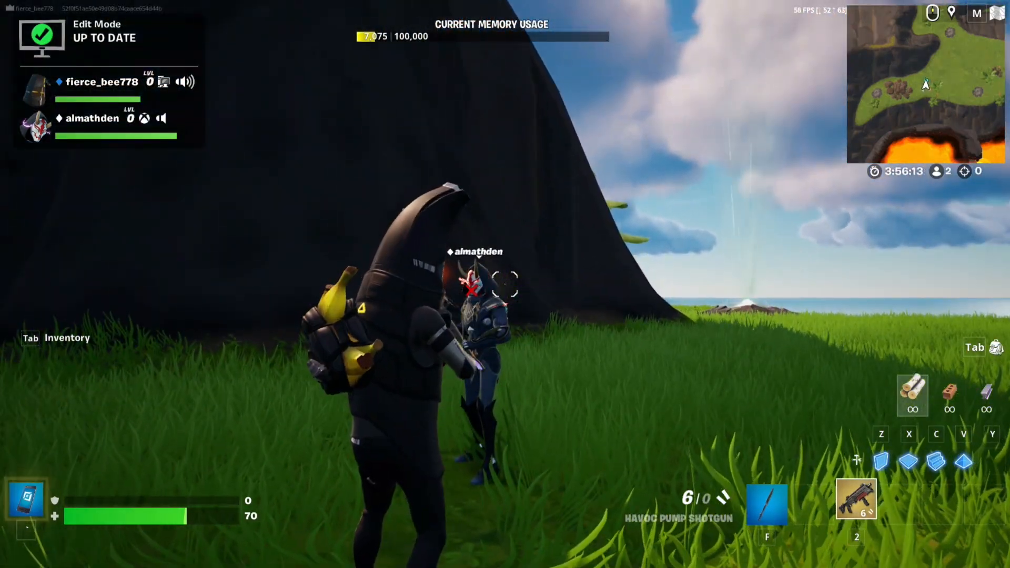
Step: Search the creative devices for "co" and place a Color Changing Tiles device floating just above the grass
key("Escape")
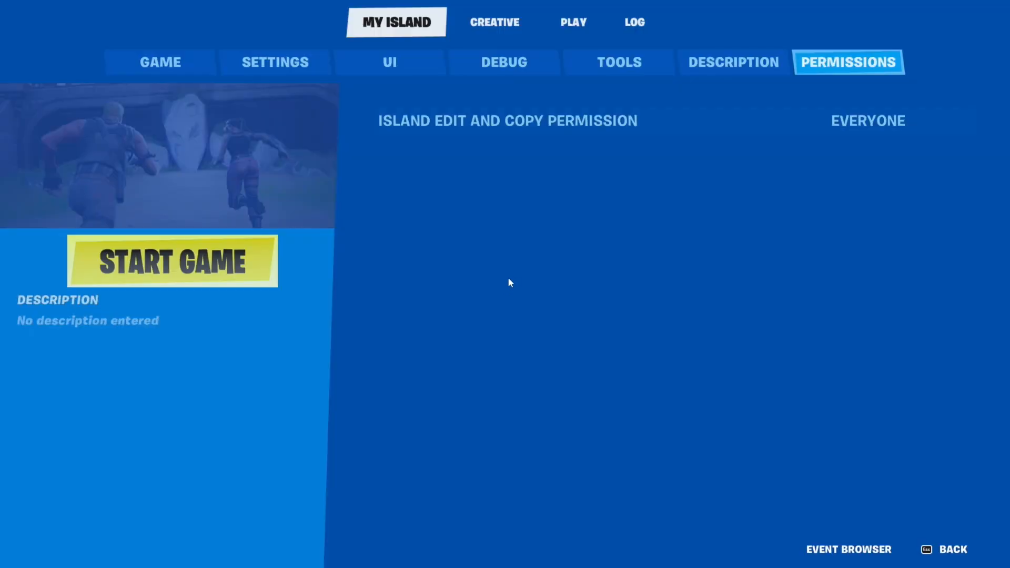
left_click(511, 19)
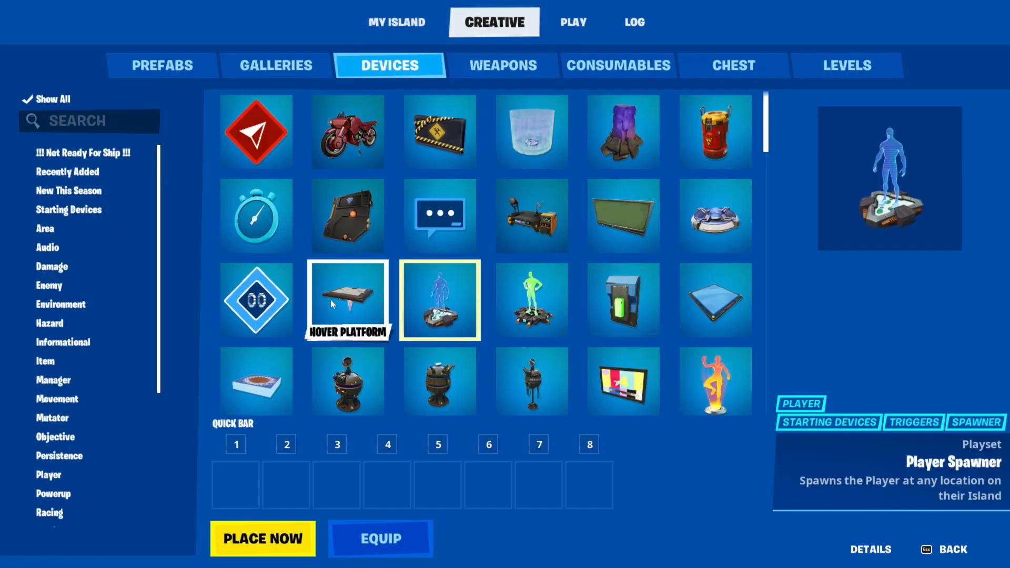
left_click(63, 123)
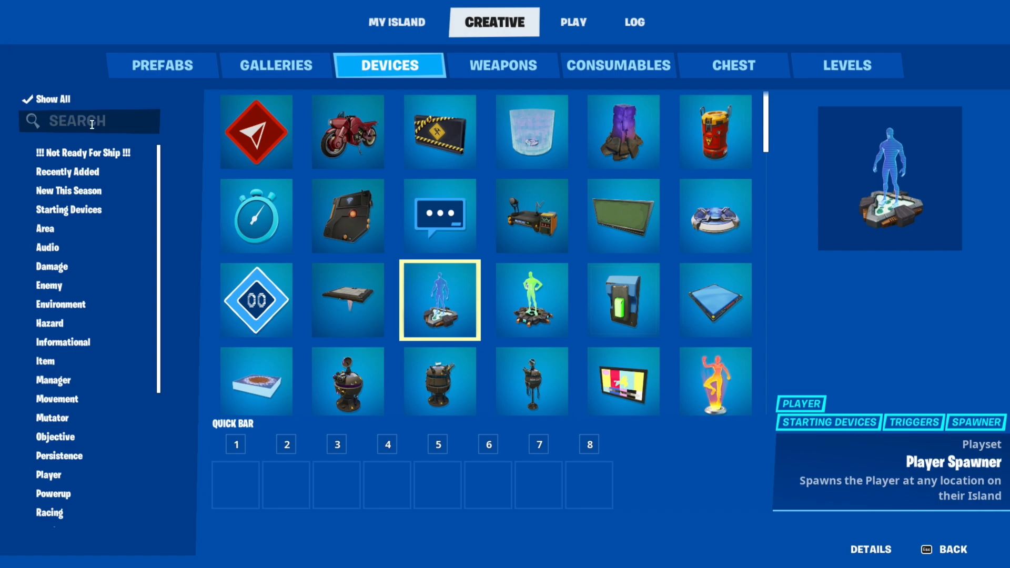
type("c")
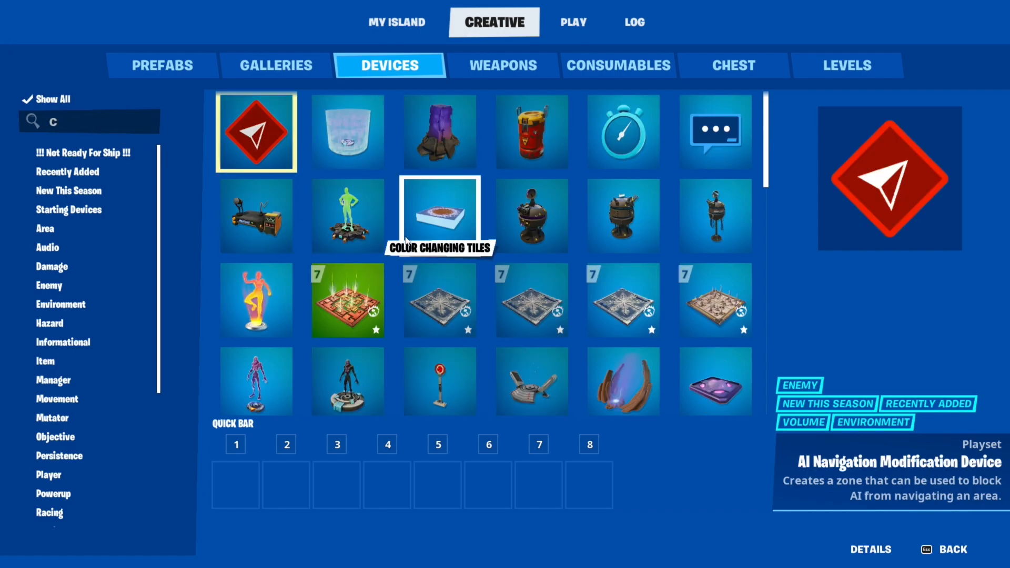
type("o")
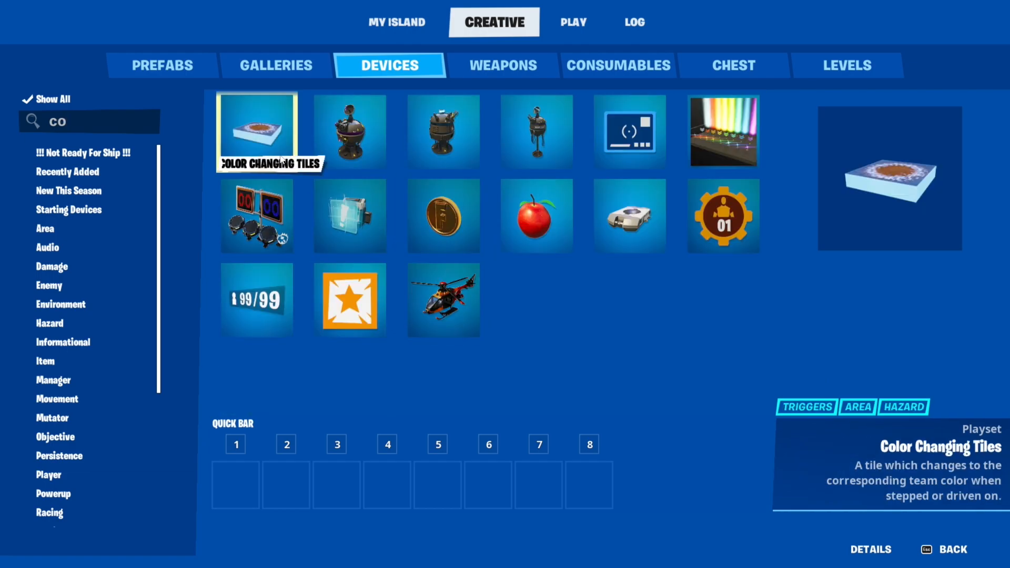
left_click(263, 147)
left_click(302, 544)
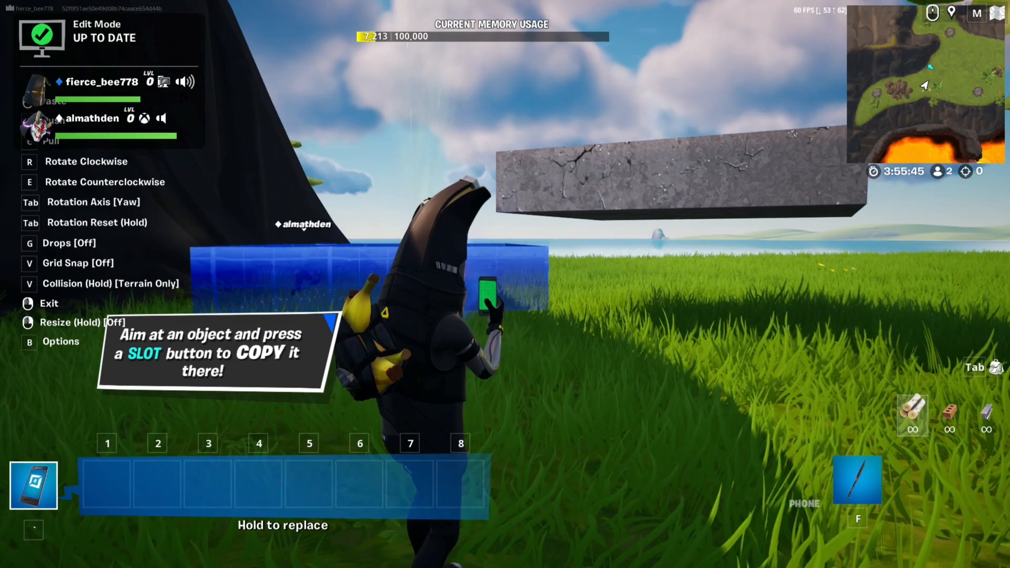
Step: Leave tile placement and switch back to the Havoc Pump Shotgun near the floating tile
key("Tab")
key("Tab")
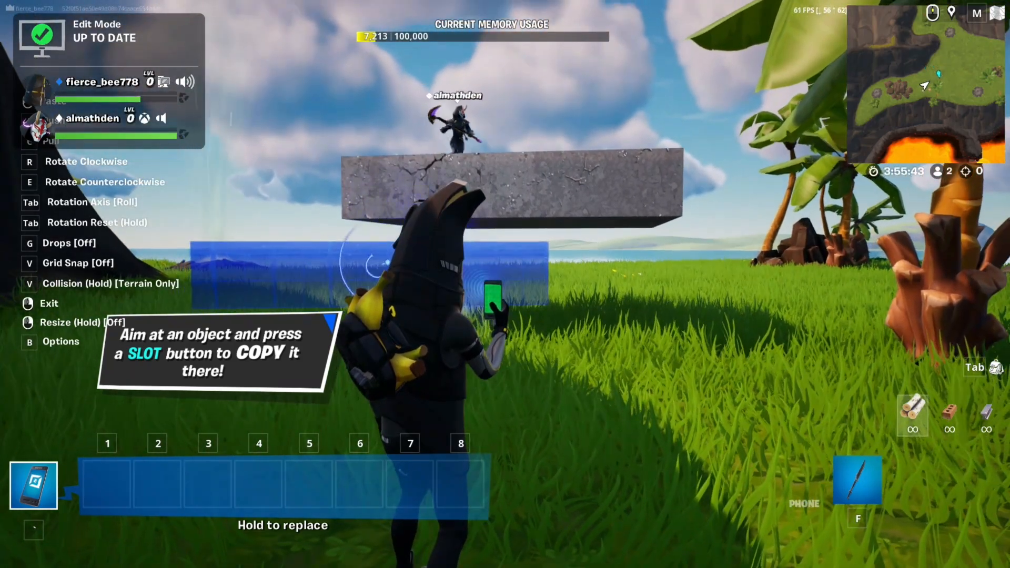
key("2")
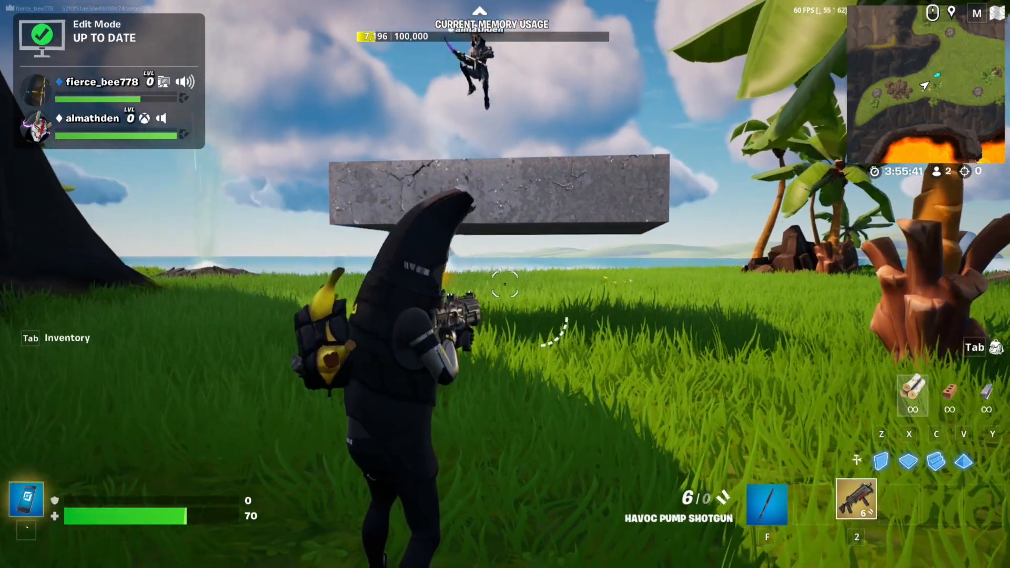
key("w")
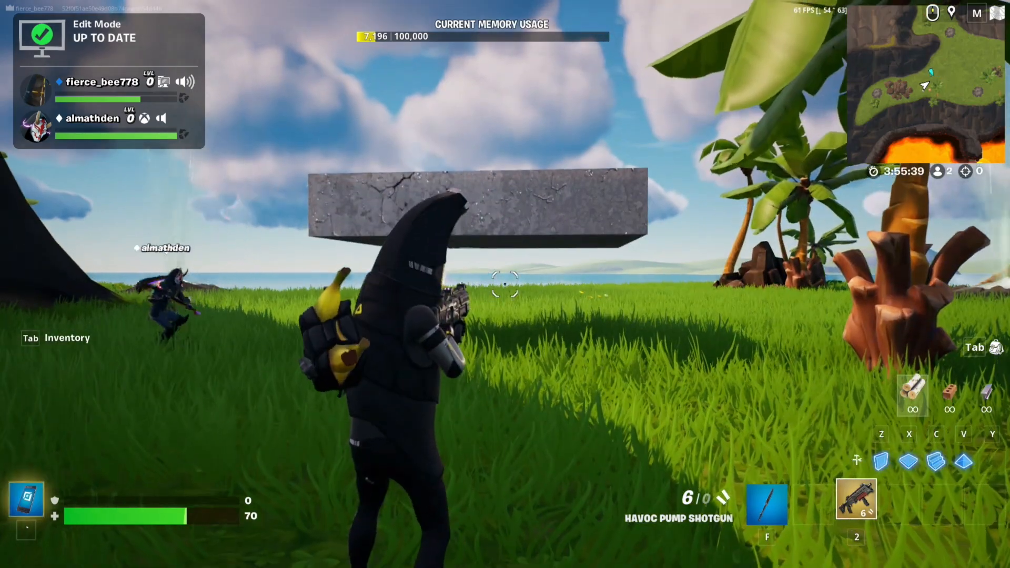
key("space")
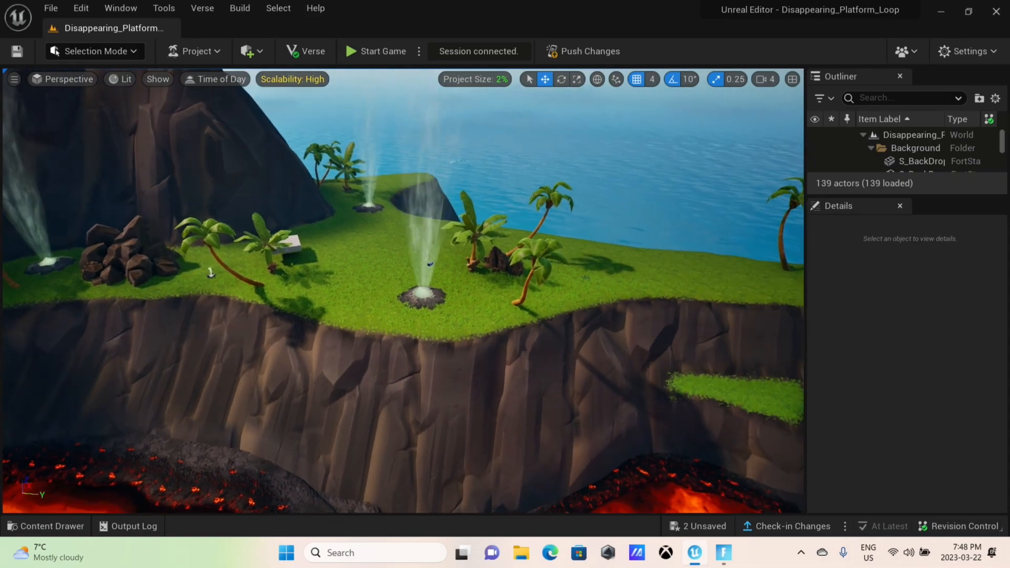
Step: In the Unreal Editor, rename the floating Color Changing Tile as pLATFORM1
right_click_drag(544, 178, 489, 181)
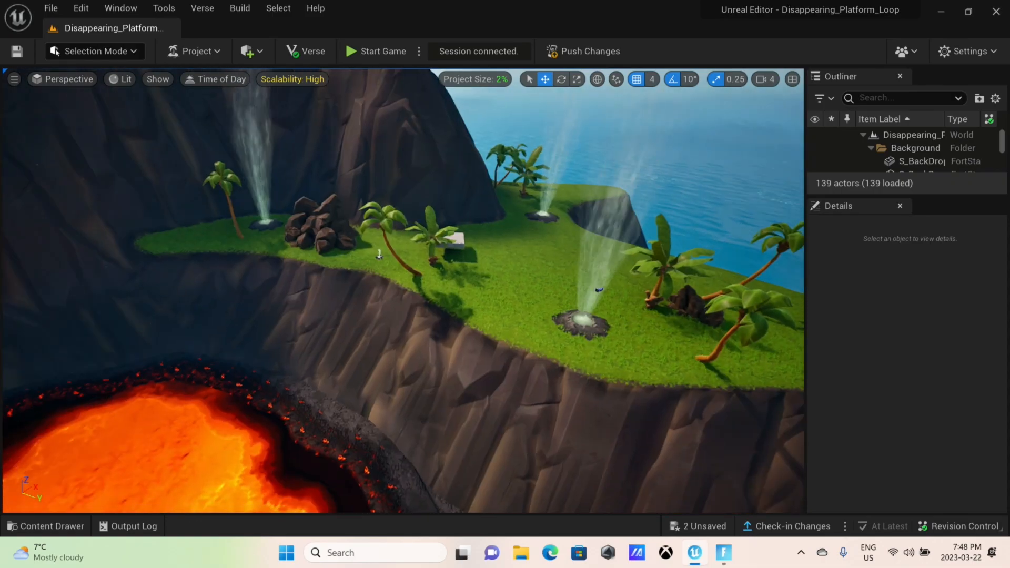
scroll(544, 178, "up", 8)
scroll(548, 176, "down", 2)
left_click_drag(609, 203, 606, 116)
right_click_drag(609, 203, 508, 206)
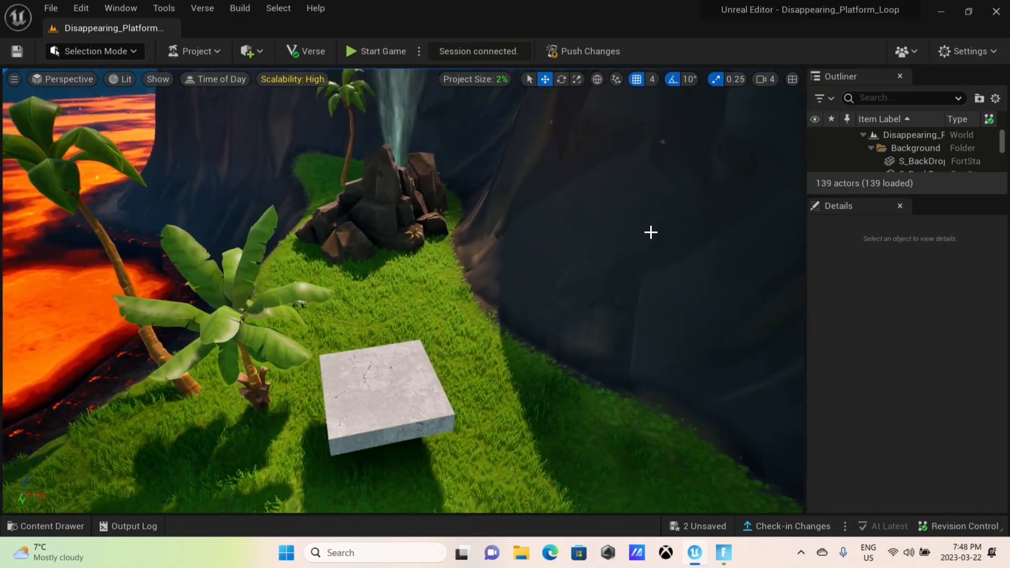
left_click(421, 378)
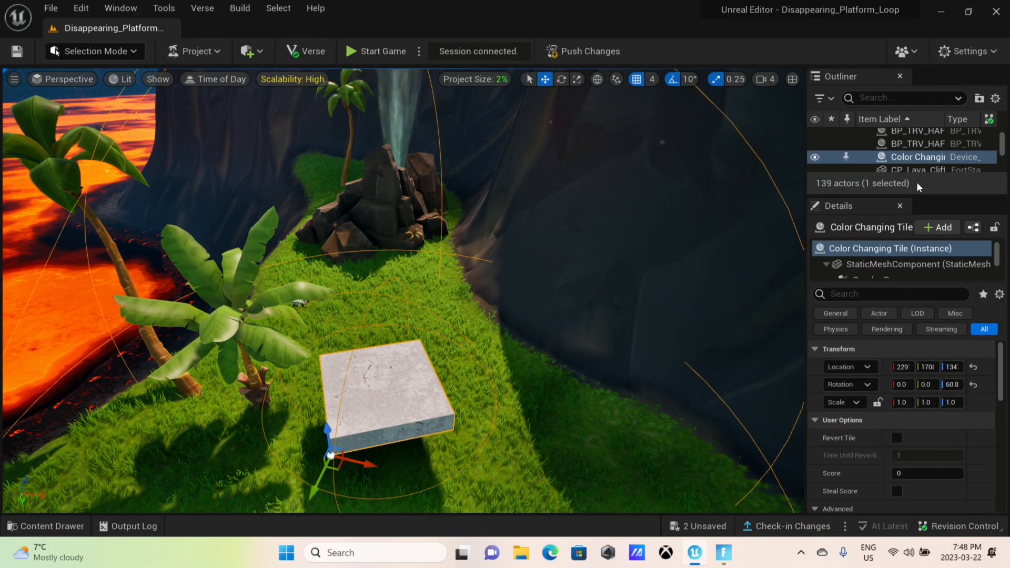
right_click(926, 157)
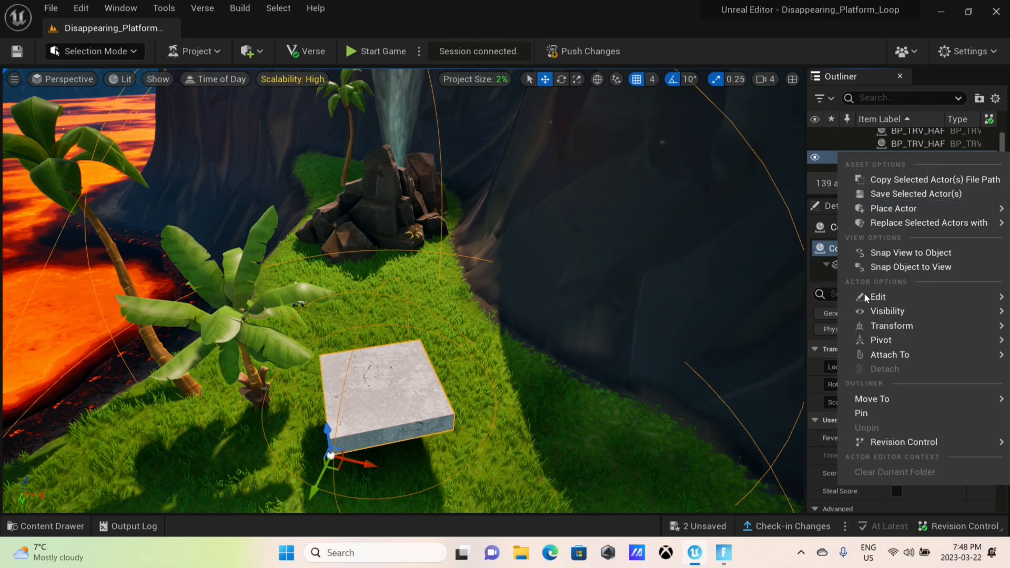
left_click(820, 166)
right_click(919, 156)
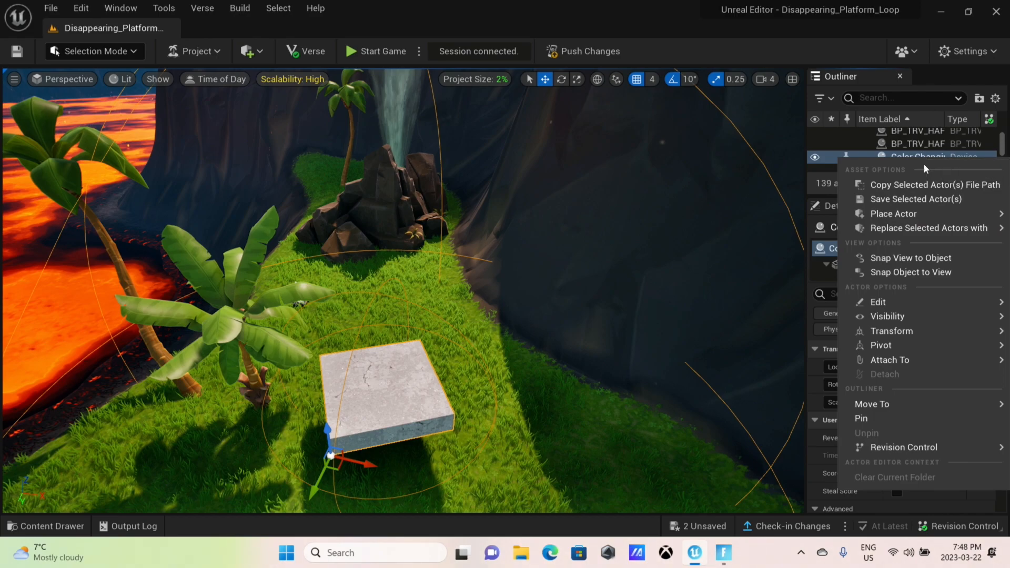
mouse_move(924, 300)
right_click(969, 153)
mouse_move(889, 299)
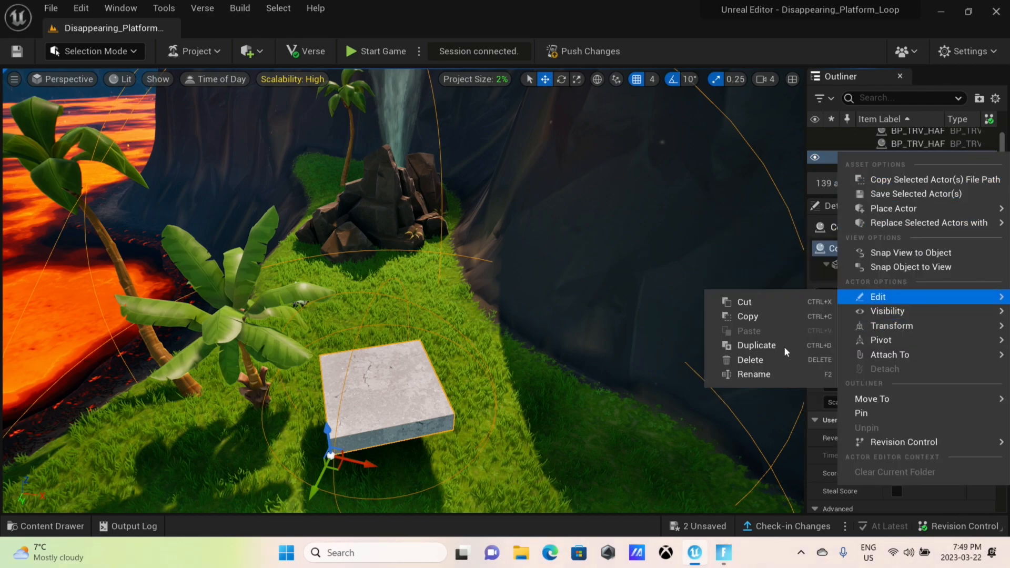
left_click(767, 374)
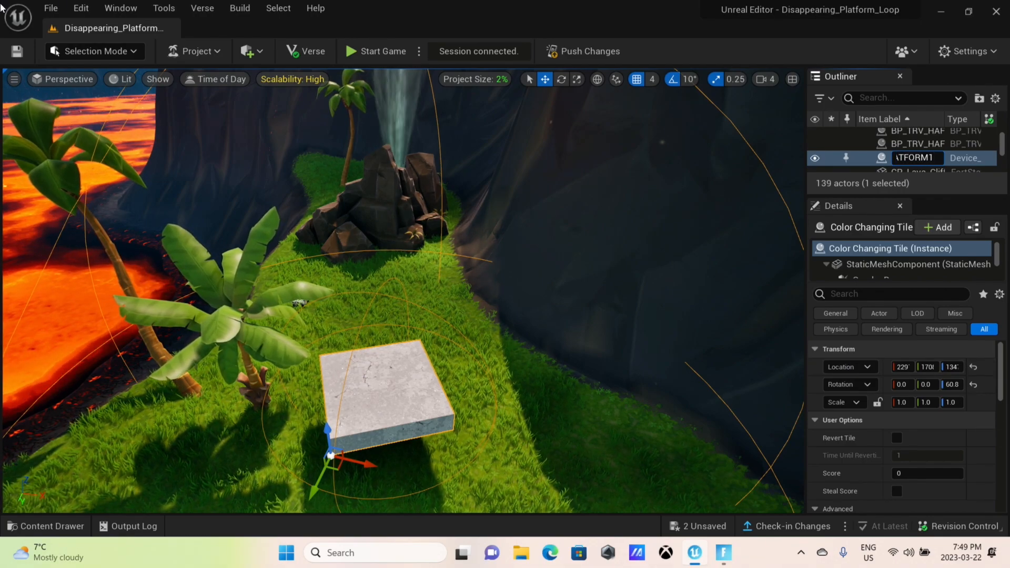
key("Return")
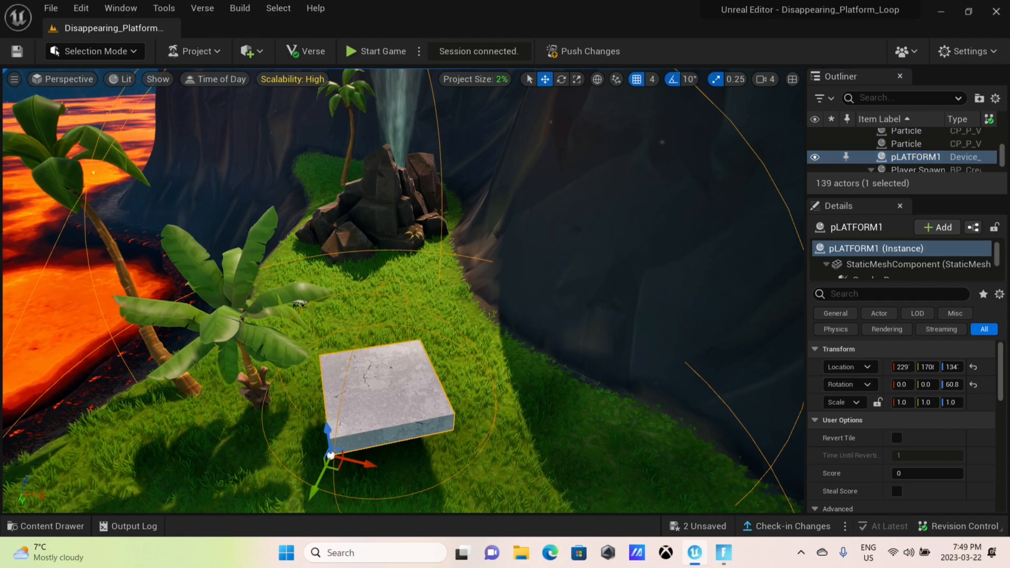
Step: Set pLATFORM1's Collision During Game option to Only When Visible
left_click(258, 389)
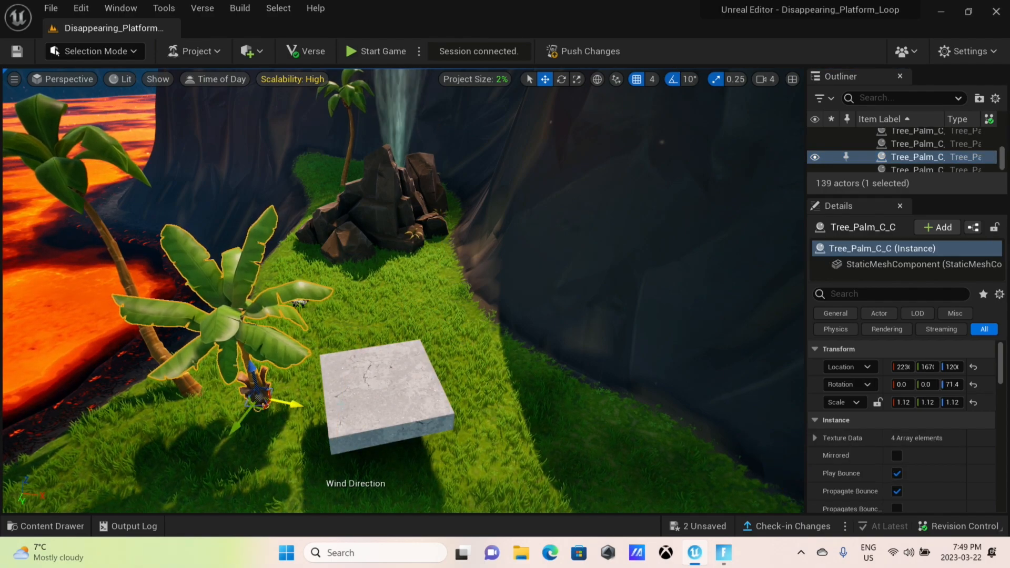
left_click(387, 392)
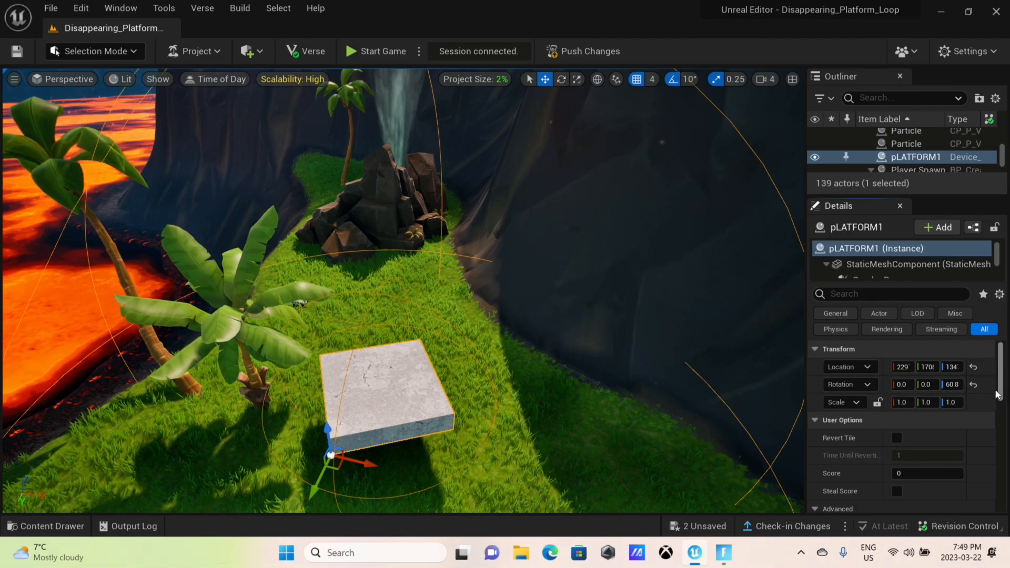
scroll(896, 334, "down", 3)
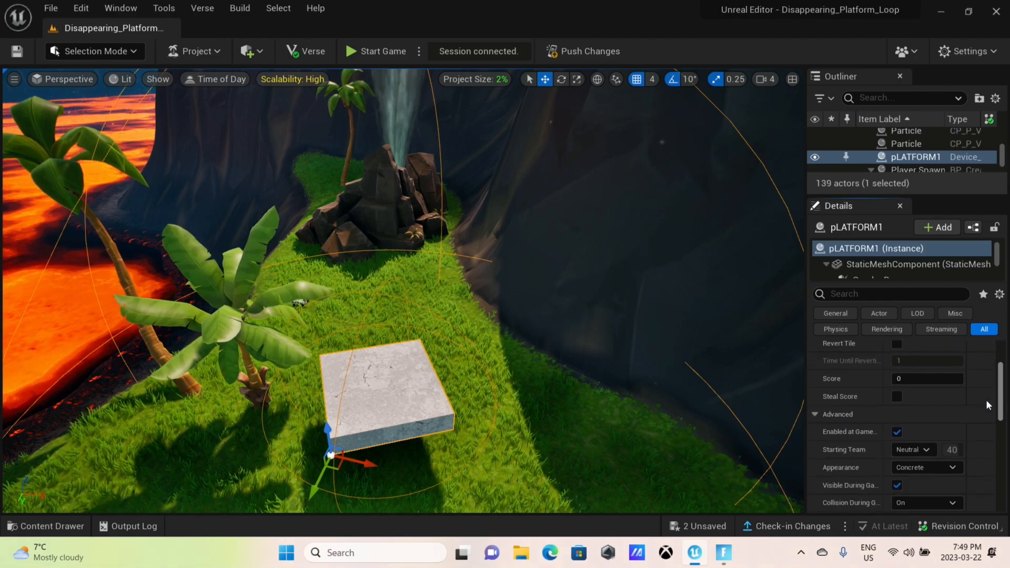
left_click(814, 415)
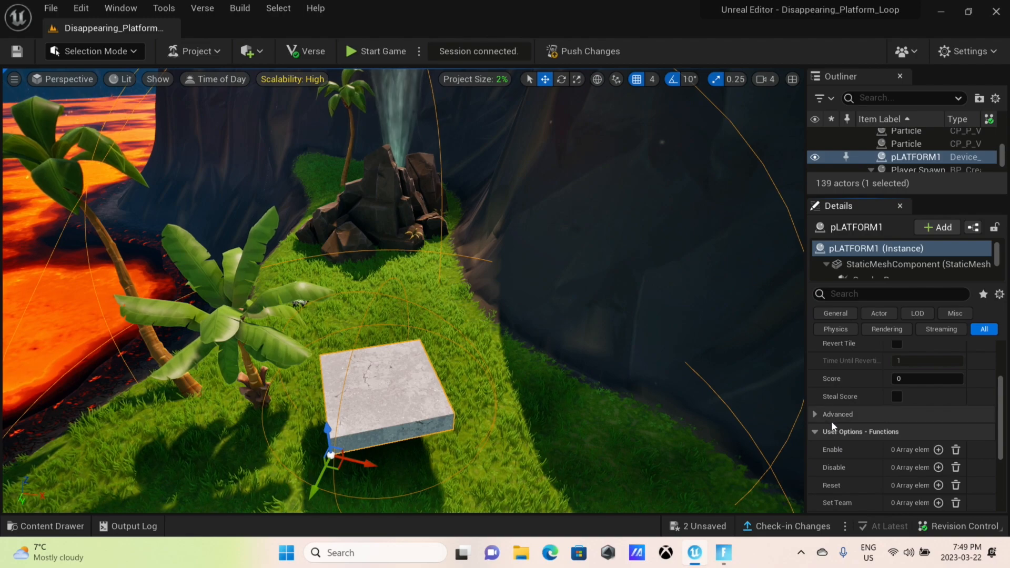
left_click(831, 414)
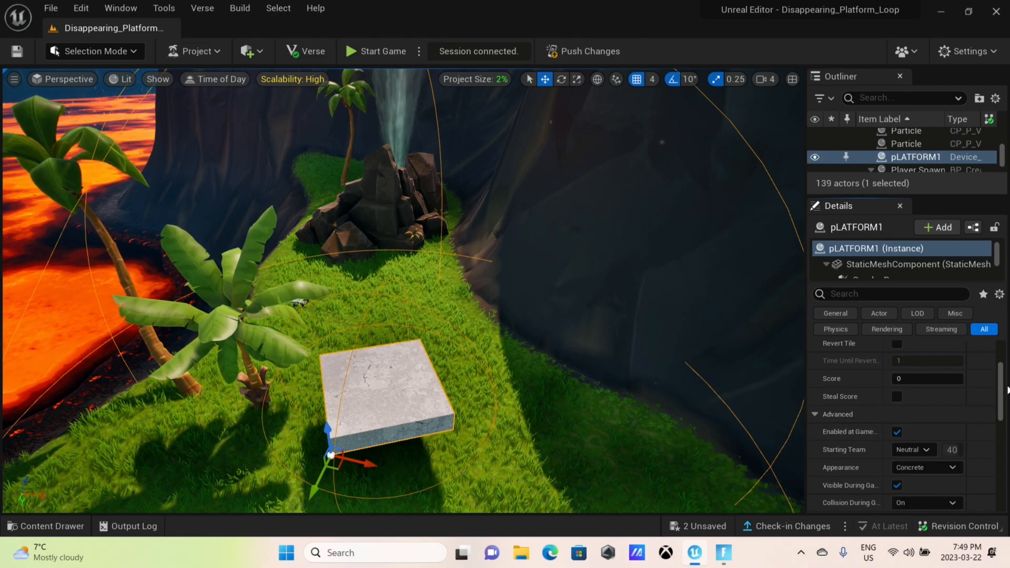
scroll(980, 402, "down", 2)
scroll(975, 387, "up", 2)
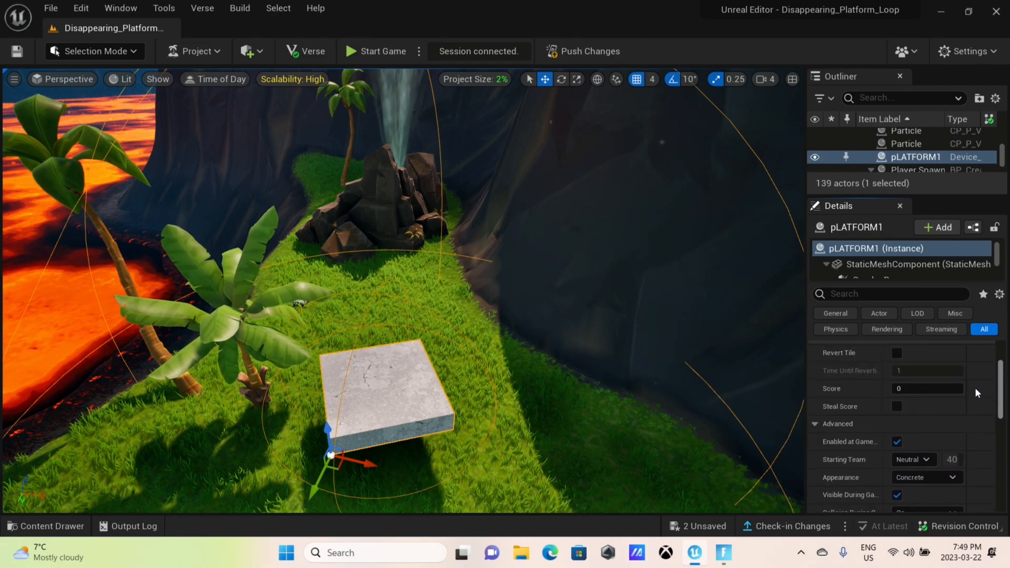
scroll(996, 399, "down", 3)
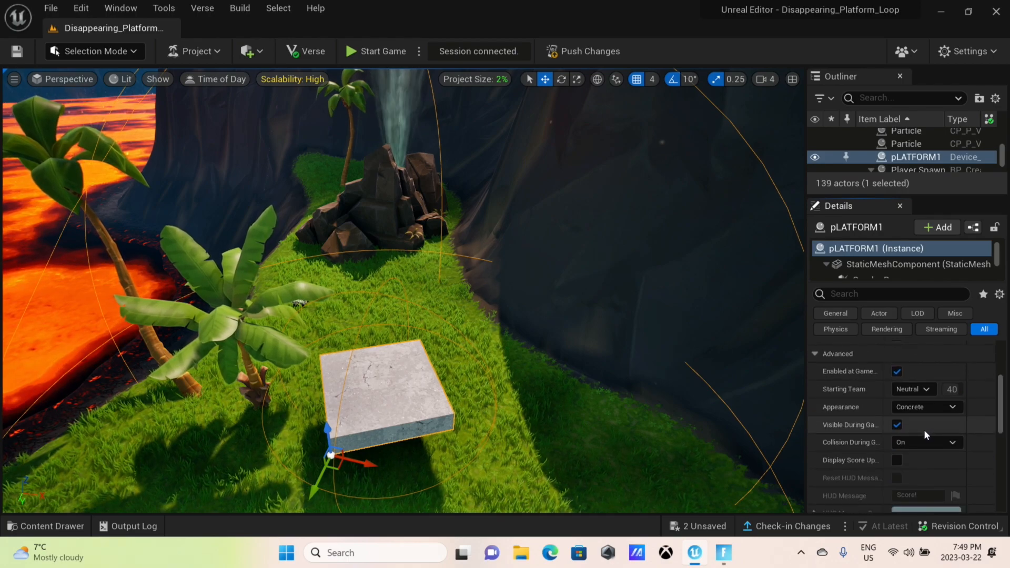
left_click(923, 441)
left_click(921, 479)
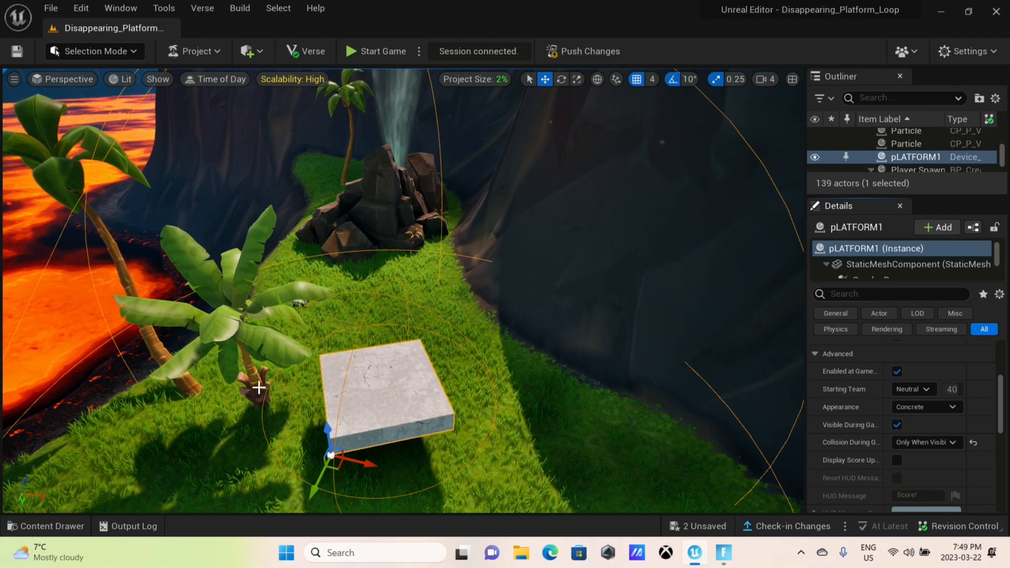
Step: Move the broad-leaved palm beside the platform away toward the lava to clear the space around the tile
left_click(261, 389)
key("Right")
left_click_drag(275, 406, 14, 354)
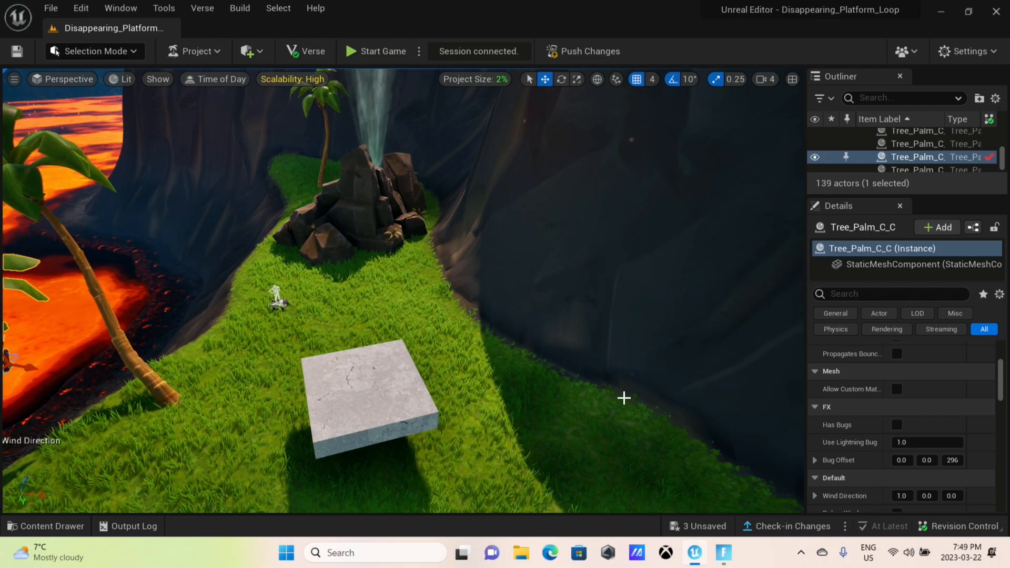
left_click(624, 398)
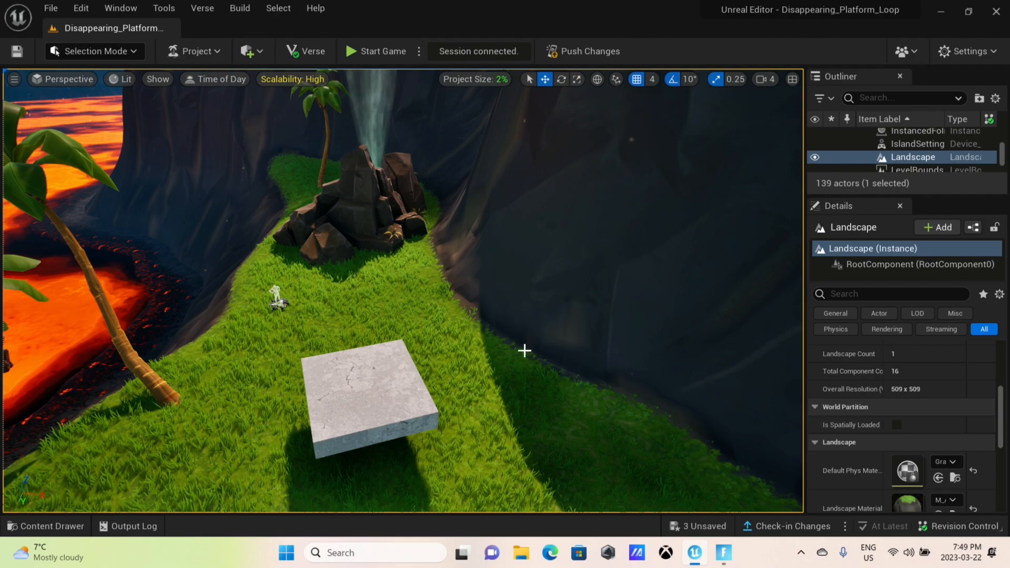
left_click(354, 417)
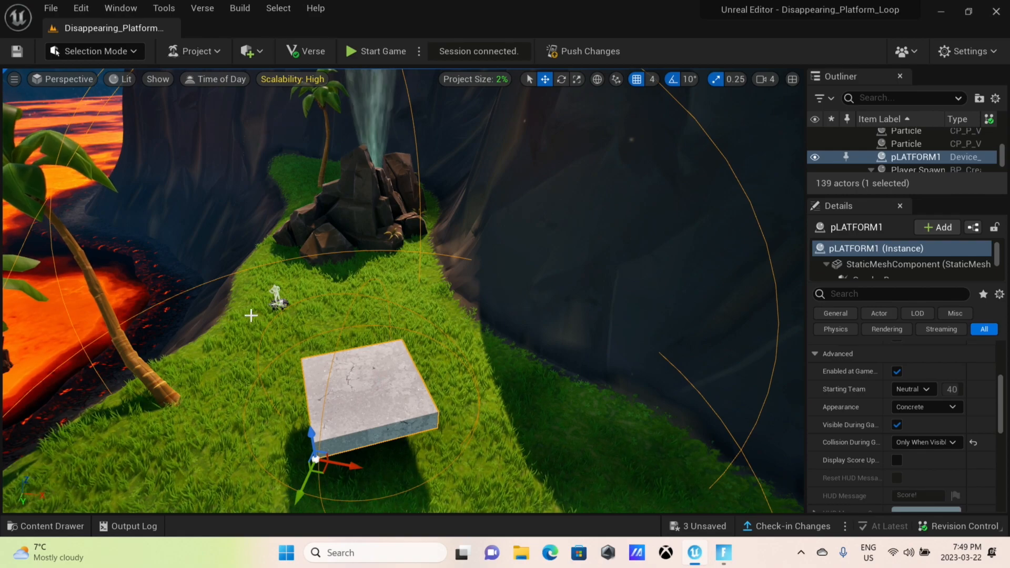
left_click(284, 306)
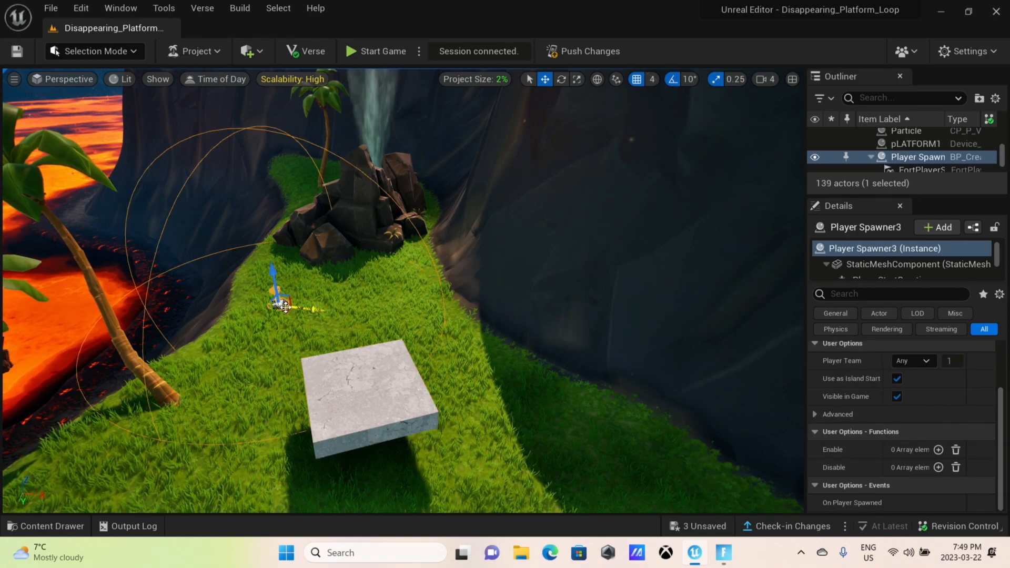
left_click(154, 363)
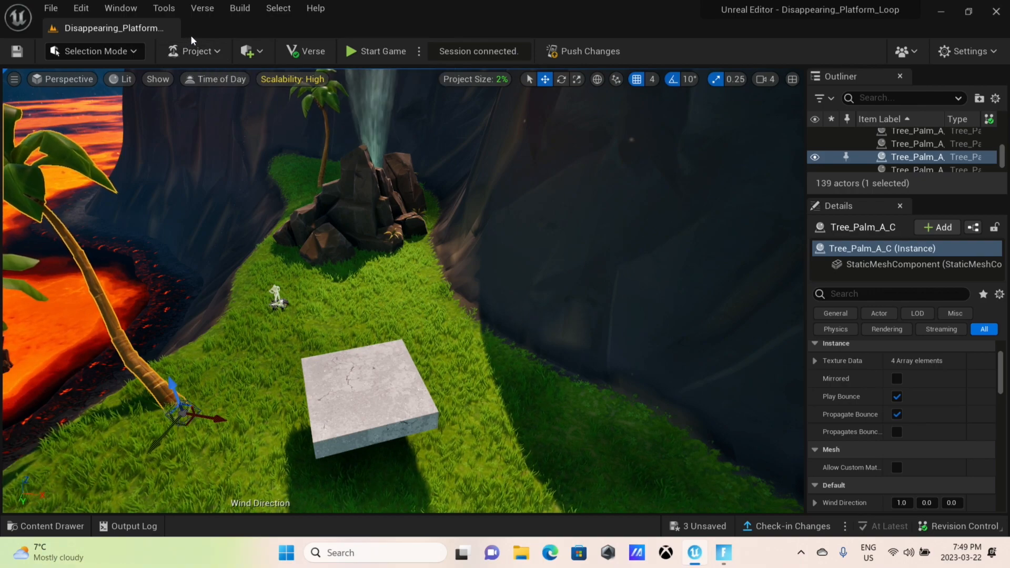
Step: Open the Verse Explorer and start adding a new Verse file to the Disappearing_Platform_Loop project
left_click(202, 8)
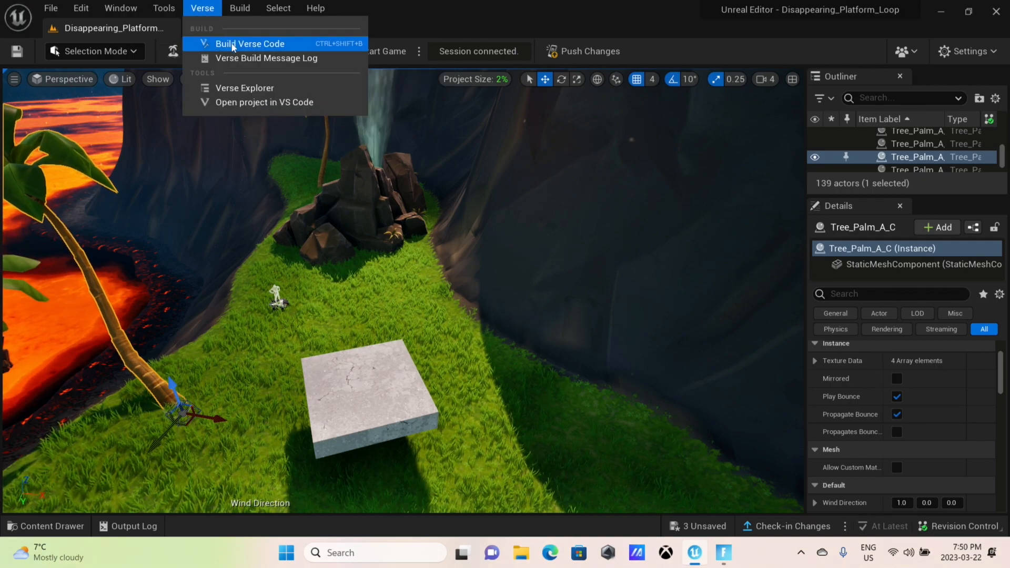
left_click(241, 87)
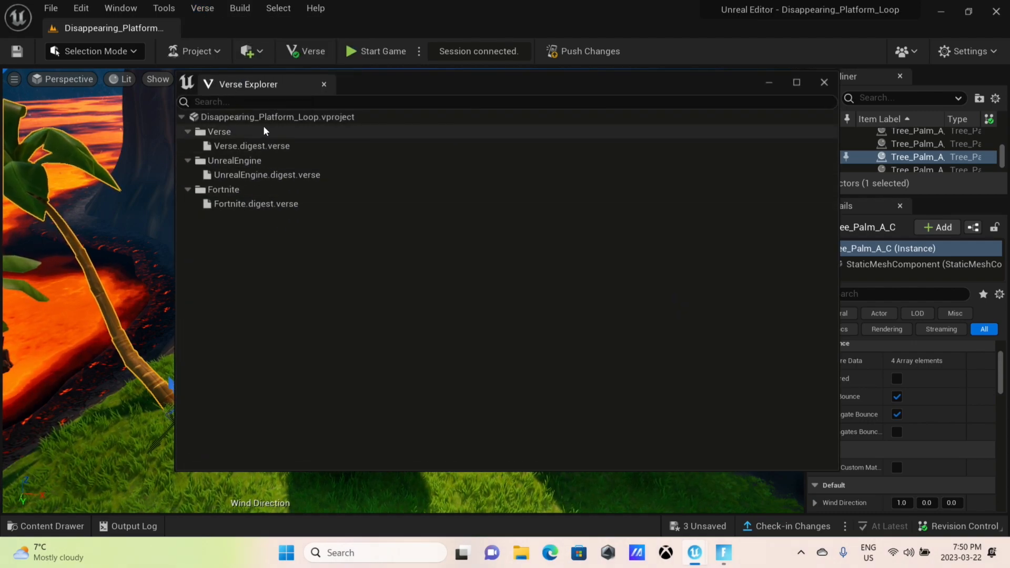
left_click(280, 116)
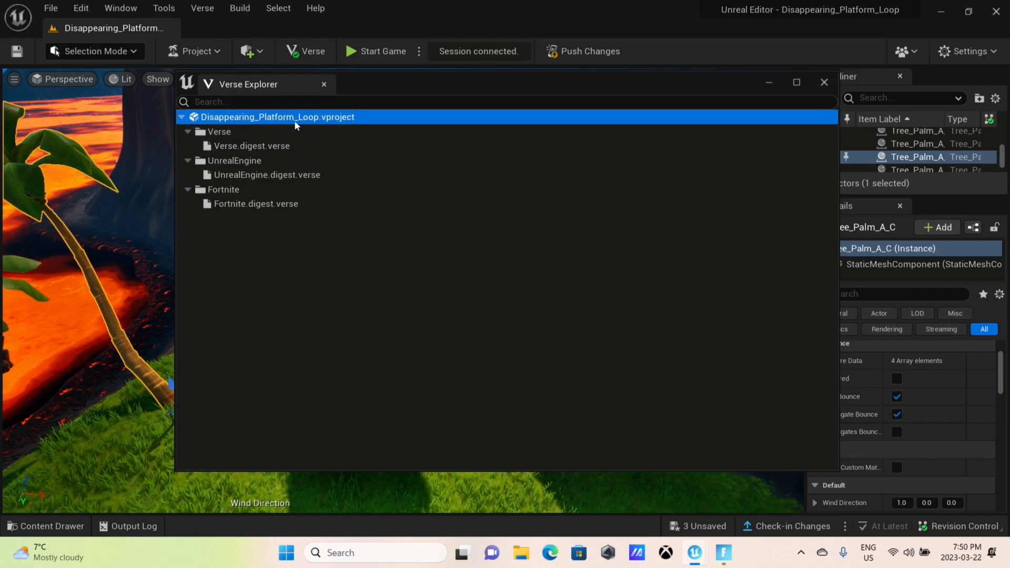
right_click(298, 119)
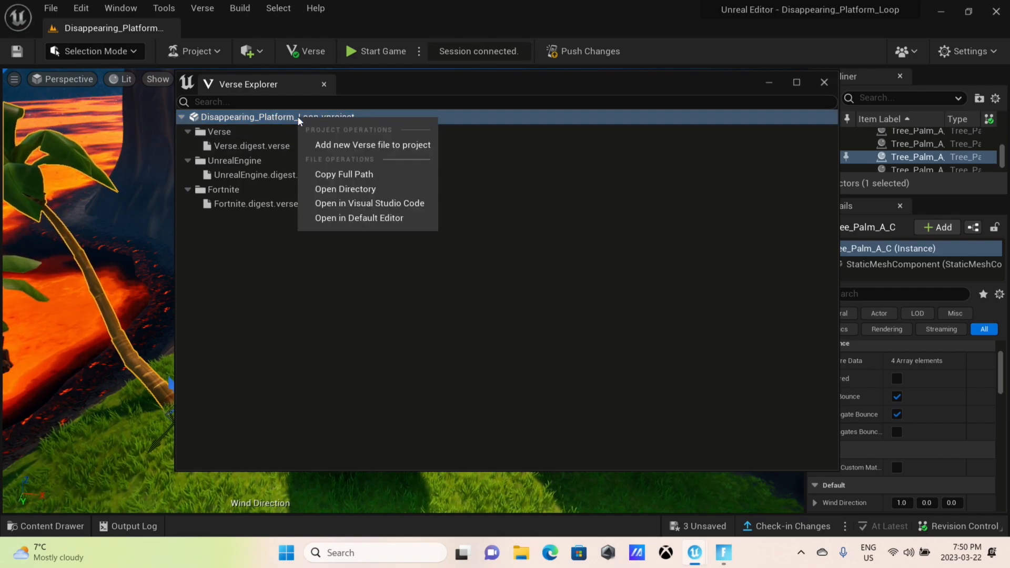
left_click(336, 144)
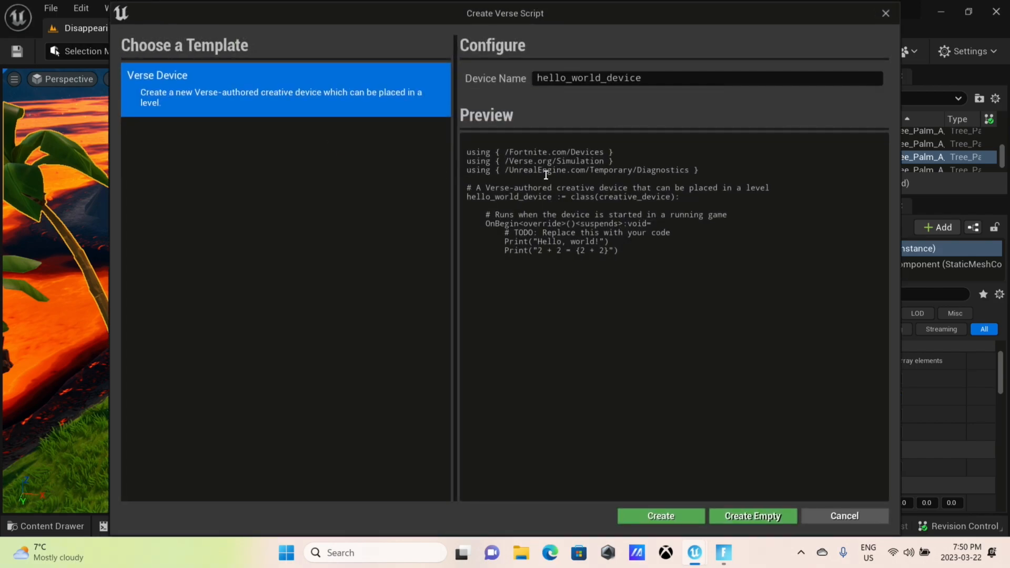
Step: Name the new Verse device my_platform_device and create it from the Verse Device template
left_click(603, 78)
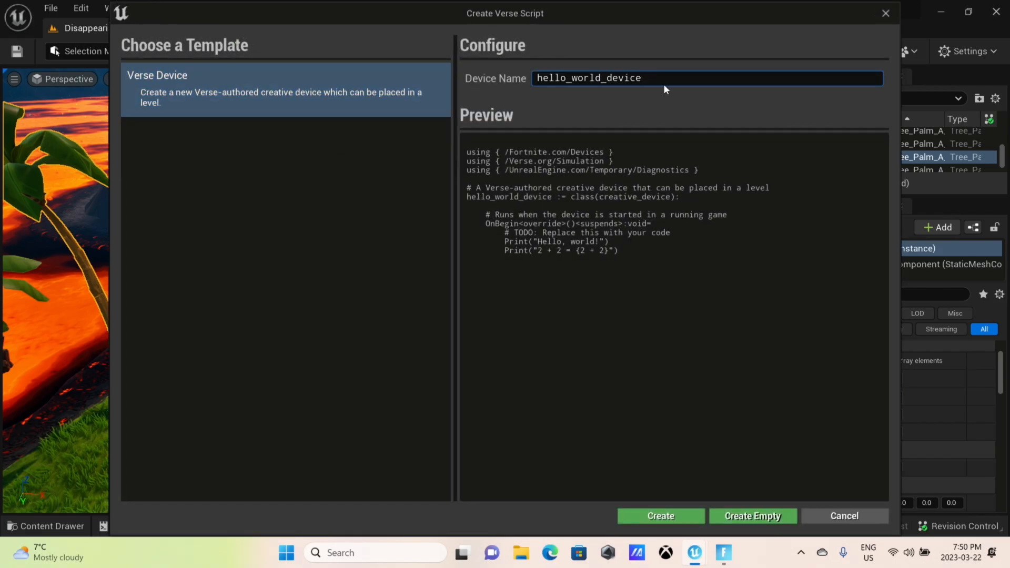
left_click_drag(670, 79, 528, 84)
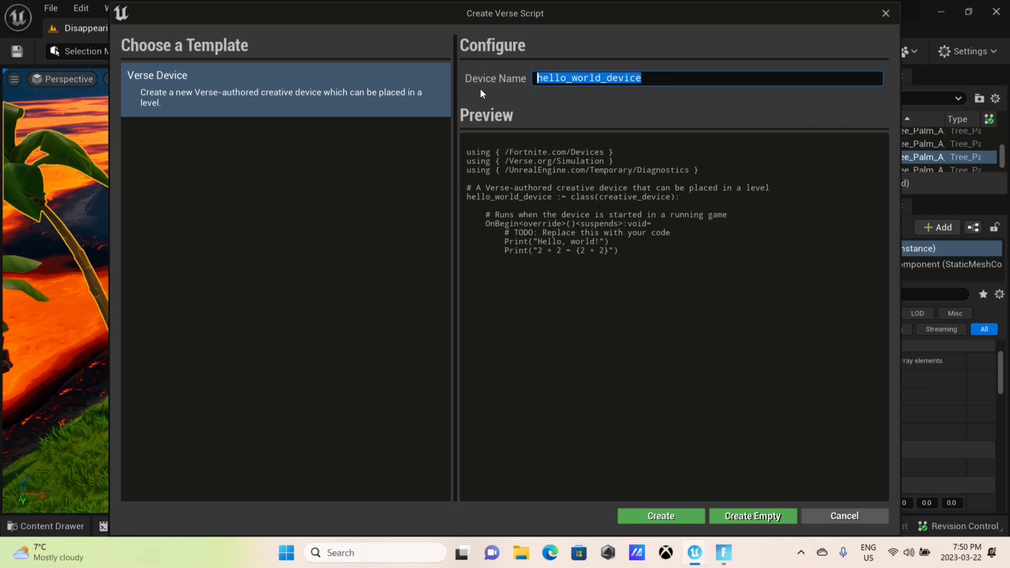
type("Pls")
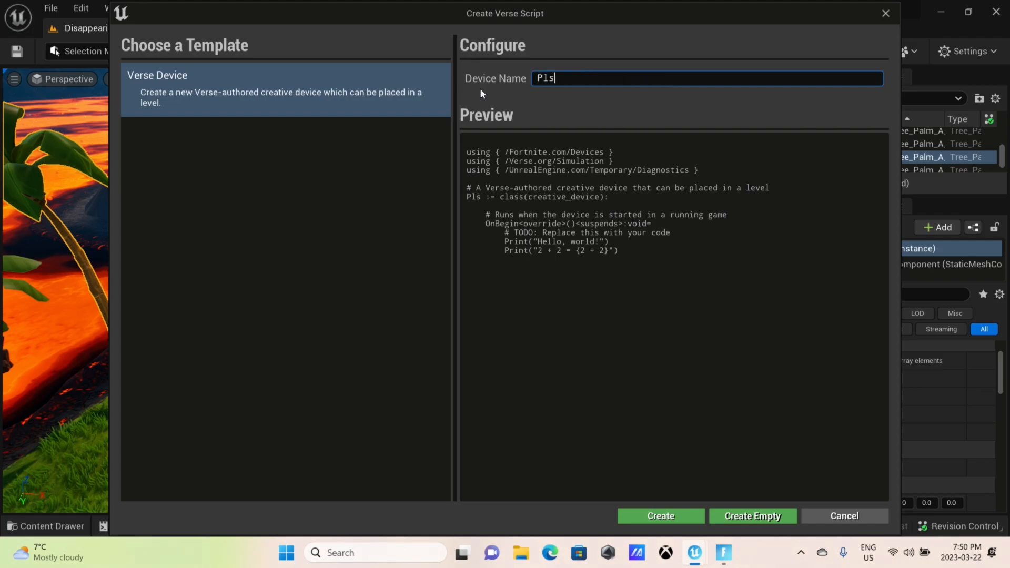
key("BackSpace")
key("BackSpace")
type("m")
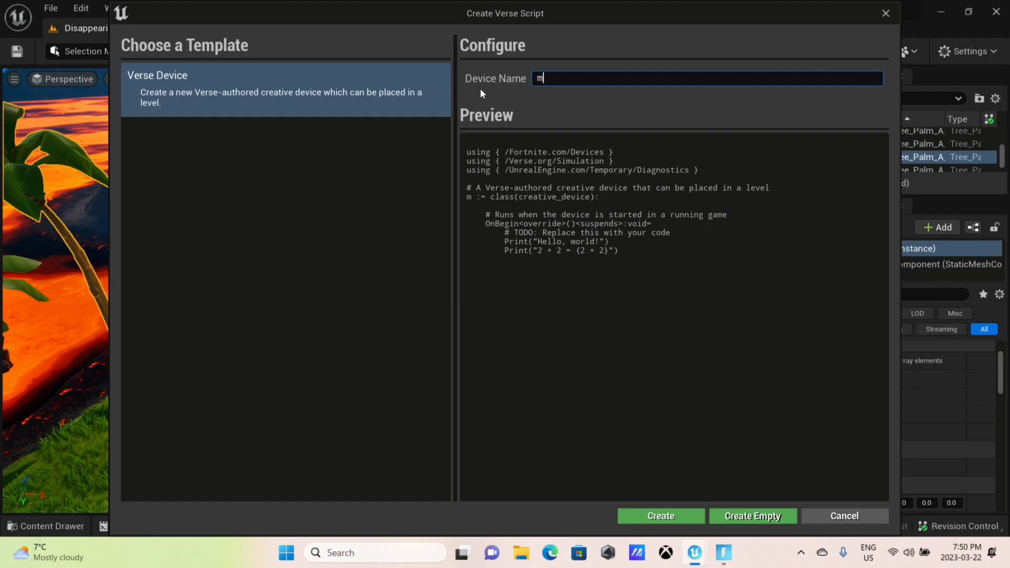
type("y_pl")
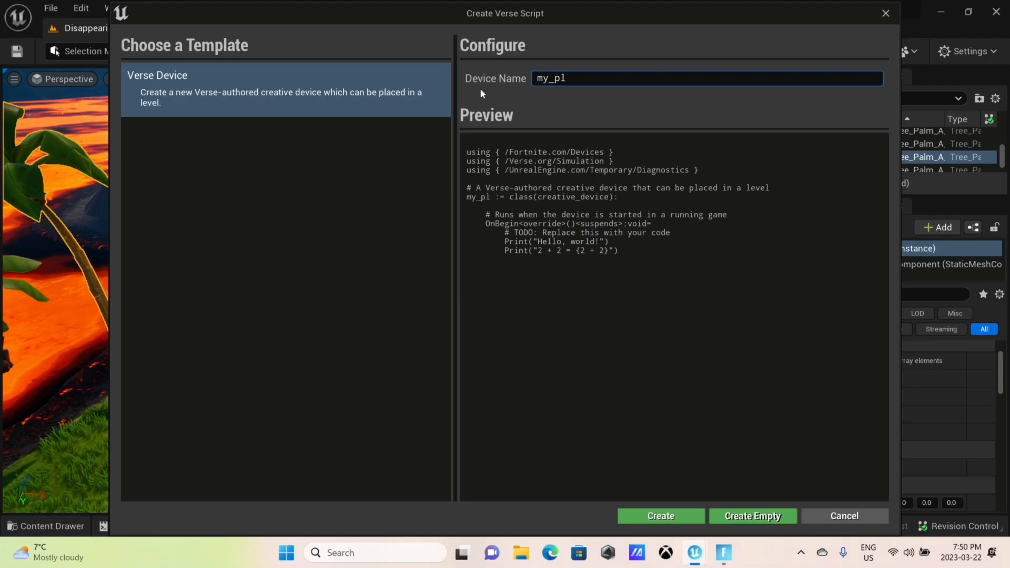
type("atform_device")
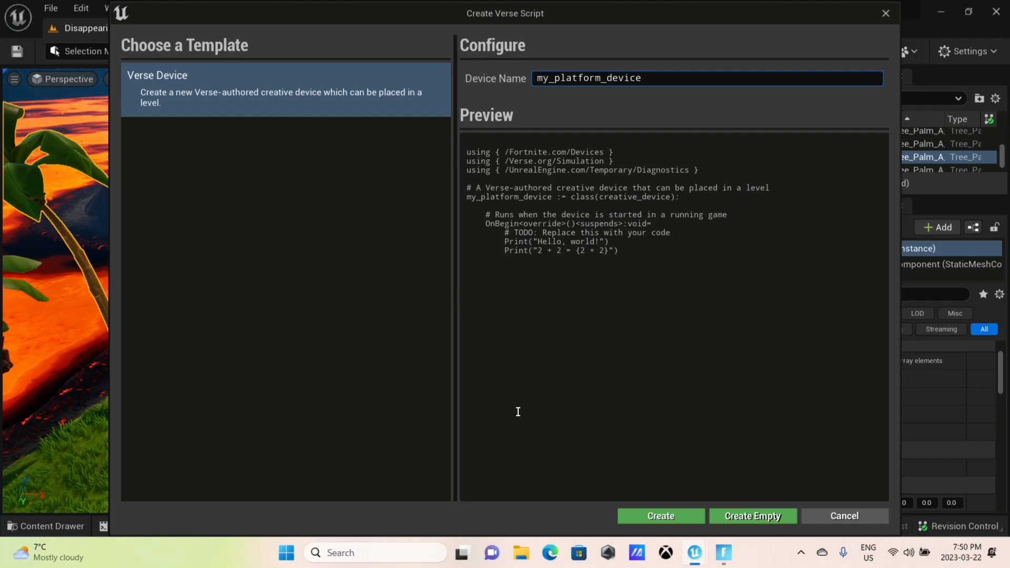
left_click(636, 513)
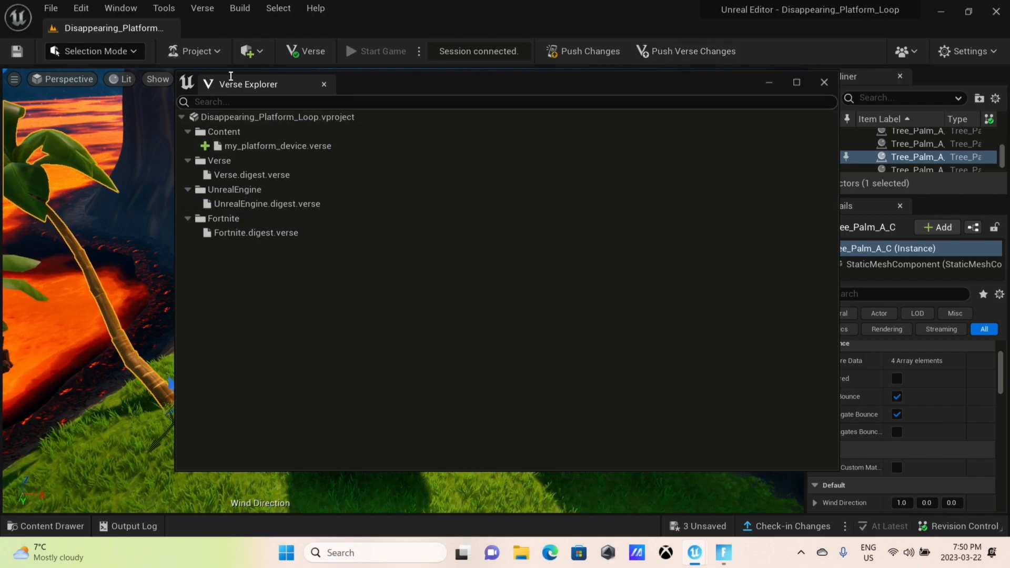
Step: Build the project's Verse code and close the Verse Explorer
left_click(202, 8)
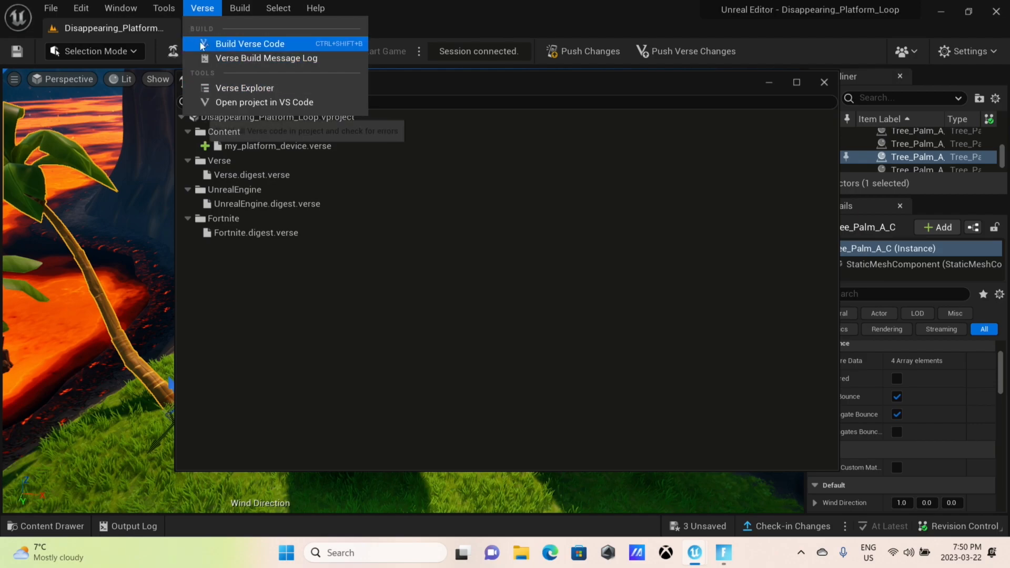
left_click(221, 44)
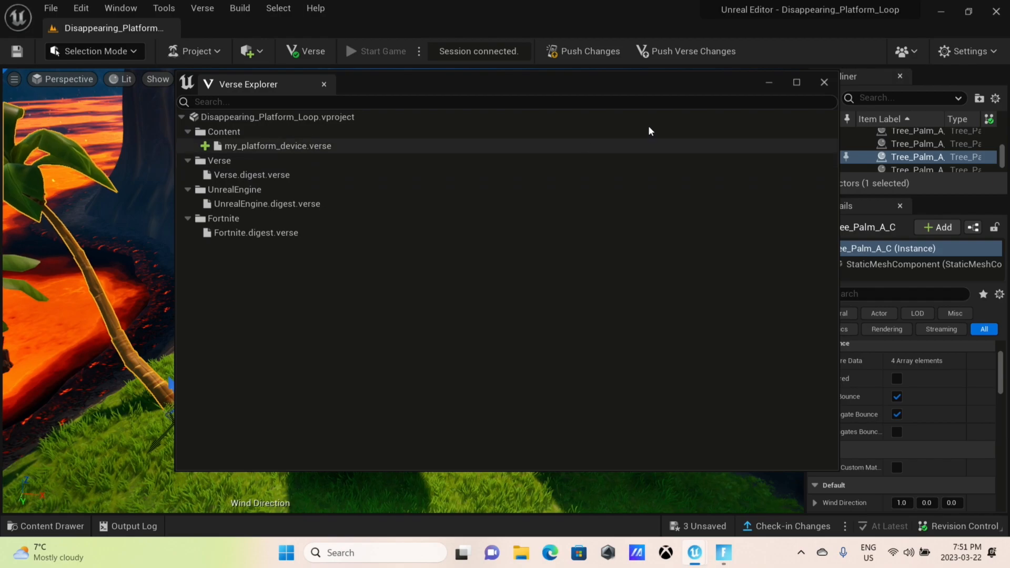
left_click(826, 83)
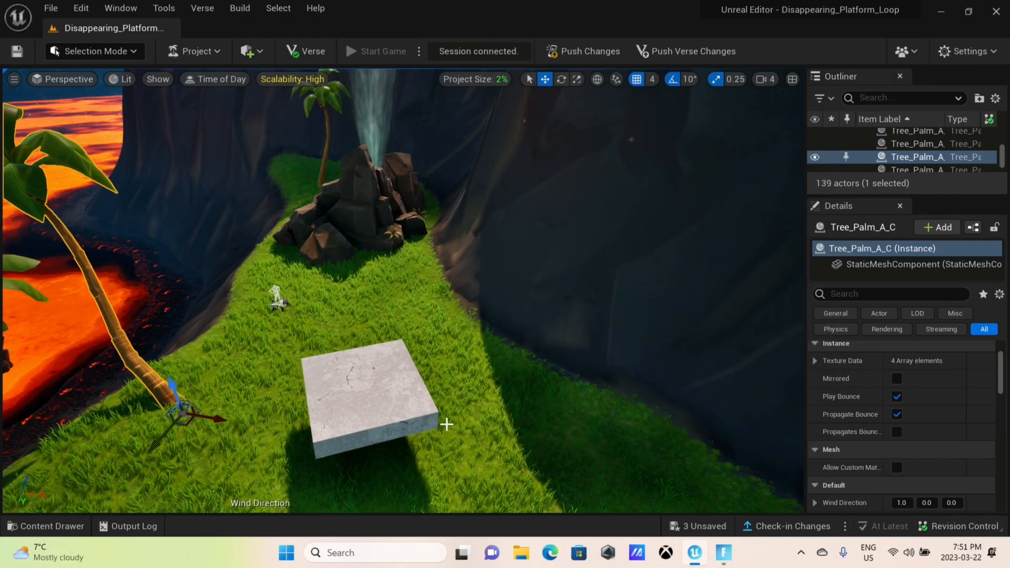
Step: Place my_platform_device from the project's CreativeDevices folder on the grass near the rocks and turn off its Visible in Game option
left_click(77, 527)
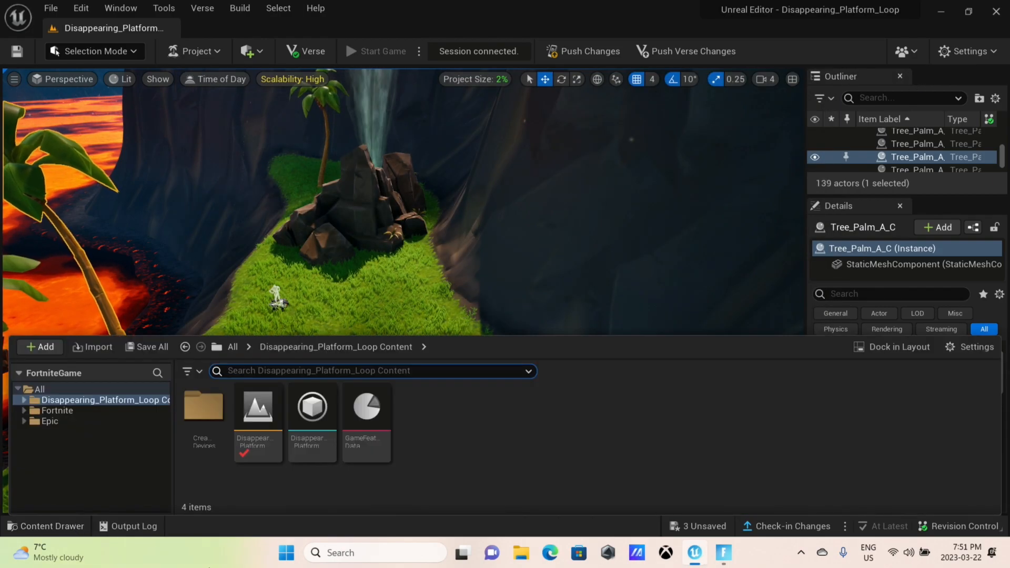
left_click(82, 372)
left_click(64, 380)
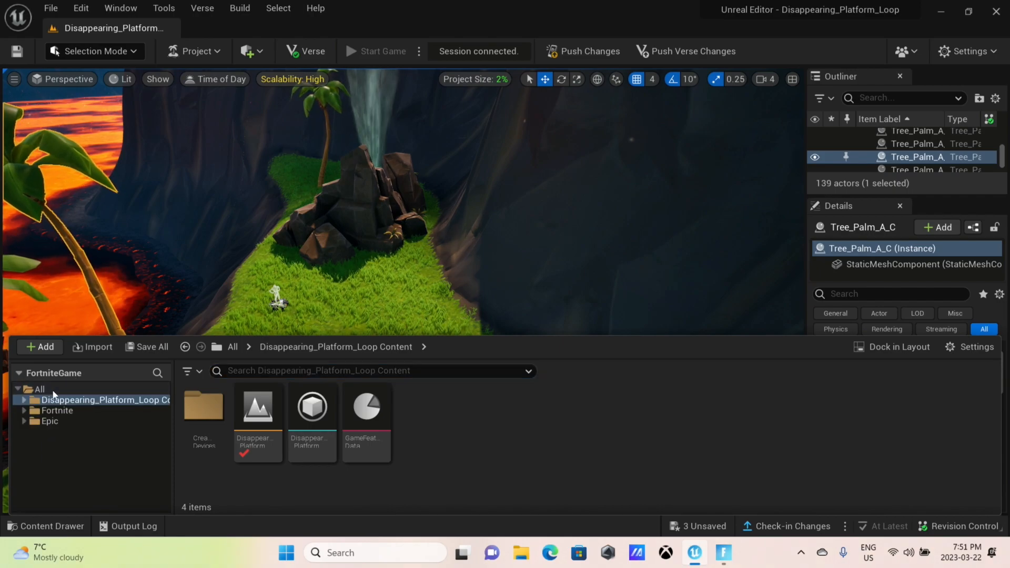
left_click(52, 390)
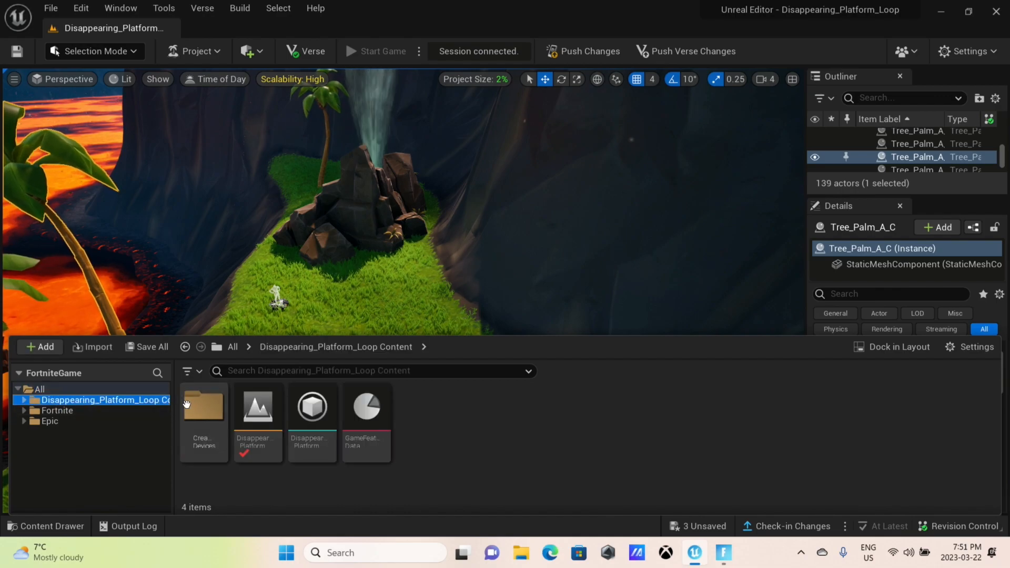
left_click(24, 401)
left_click(77, 411)
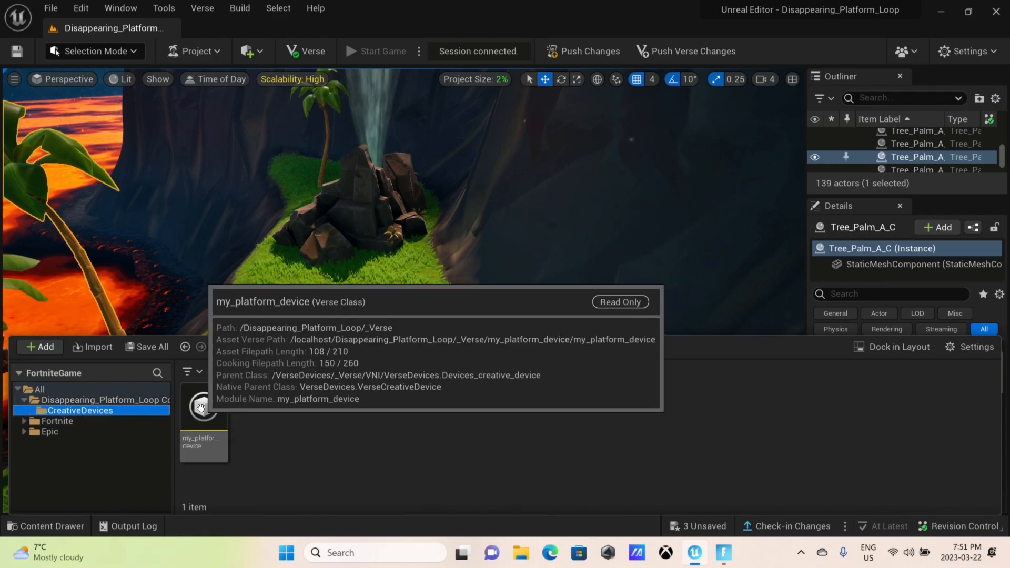
left_click_drag(191, 412, 417, 287)
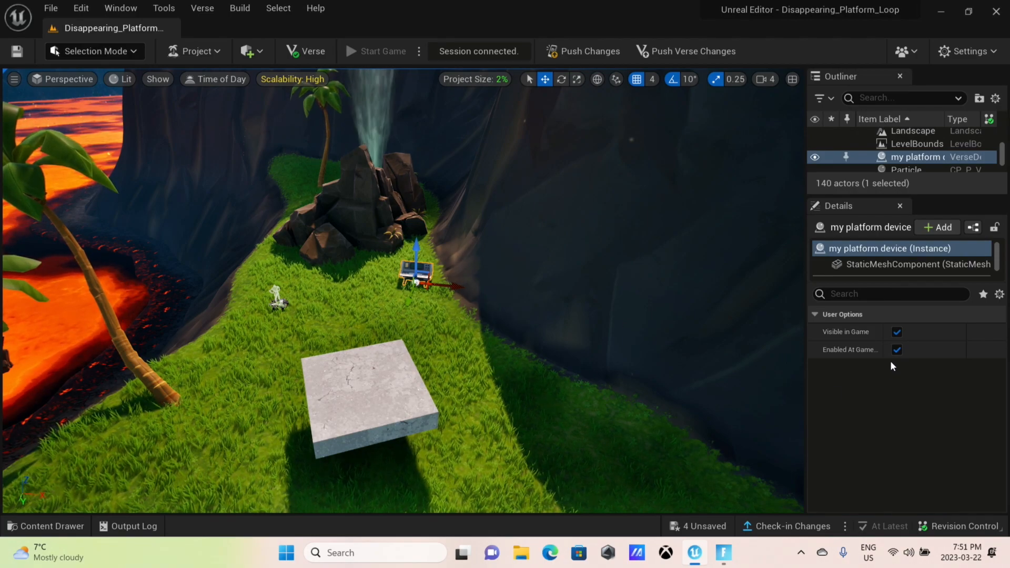
left_click(897, 332)
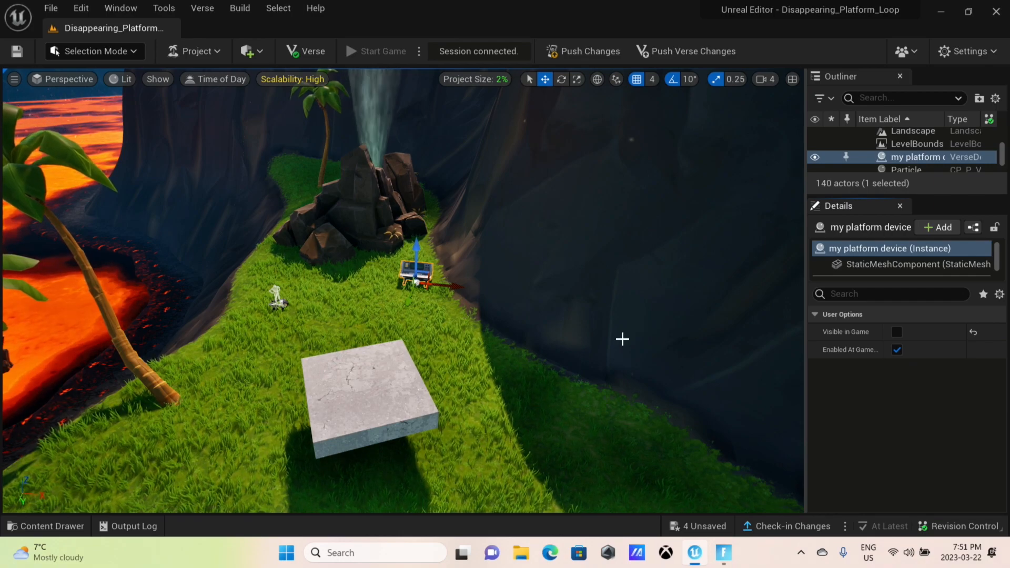
left_click(570, 350)
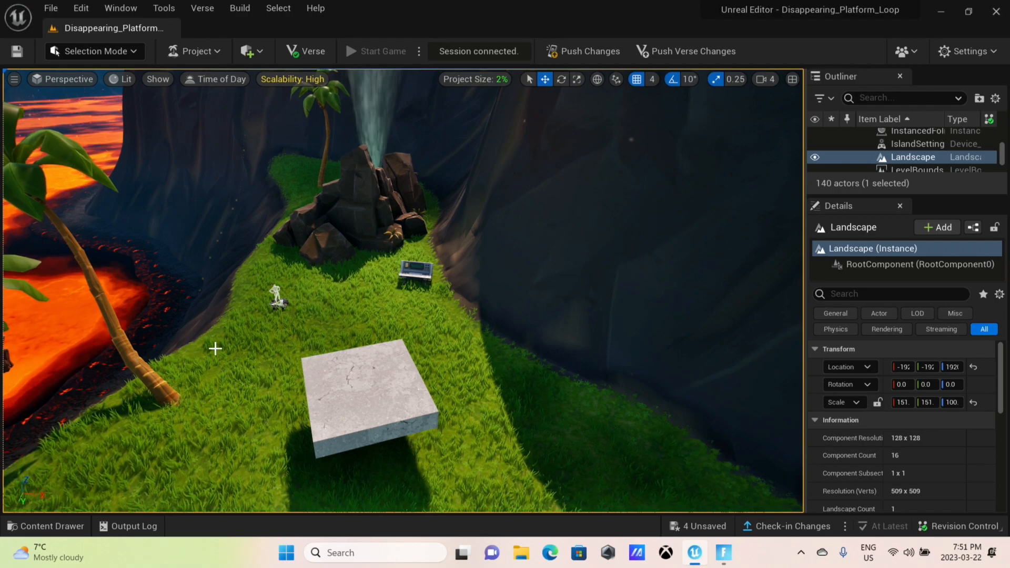
Step: Open my_platform_device.verse from the Verse Explorer in Visual Studio Code
left_click(213, 54)
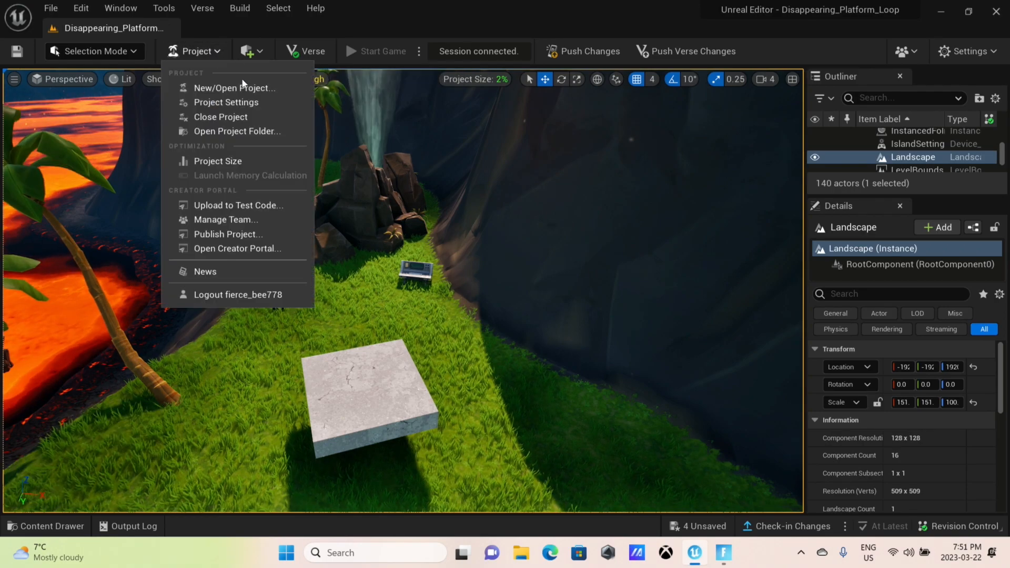
left_click(201, 9)
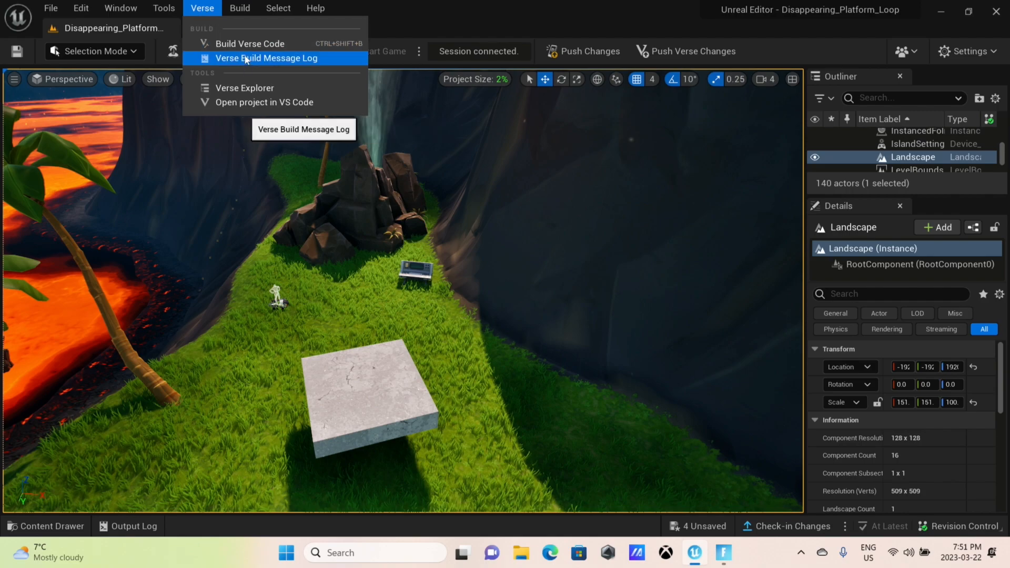
left_click(241, 87)
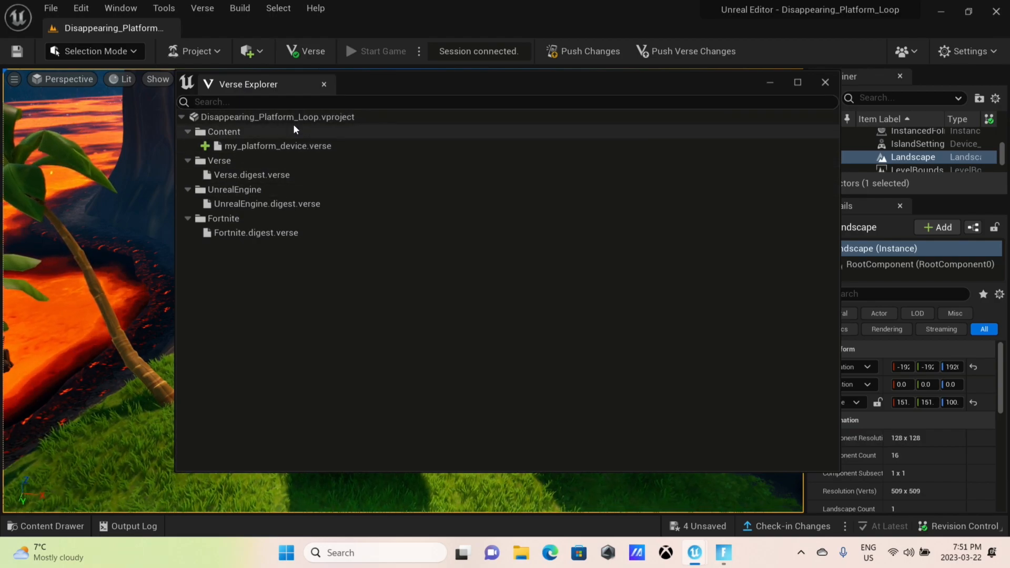
double_click(329, 152)
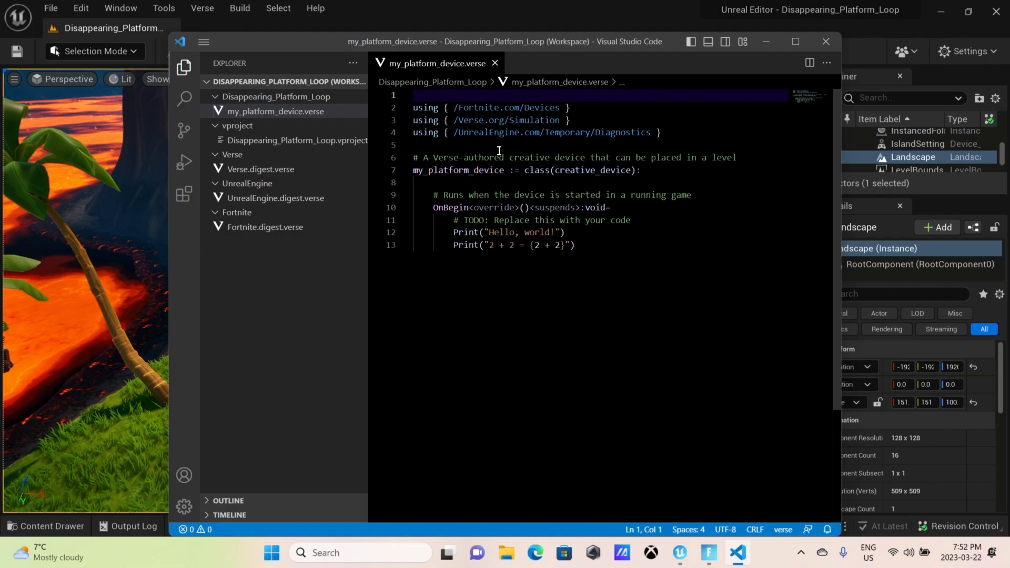
Step: Duplicate the line "using { /Verse.org/Simulation }" directly beneath itself
key("Down")
key("Down")
key("Down")
key("Down")
key("Down")
key("Up")
key("Up")
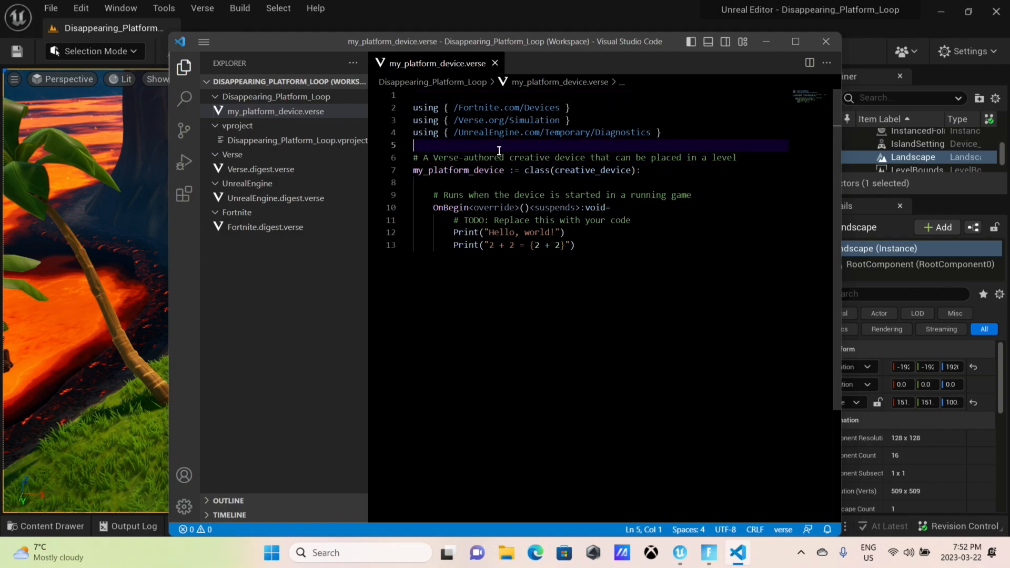
key("shift+Up")
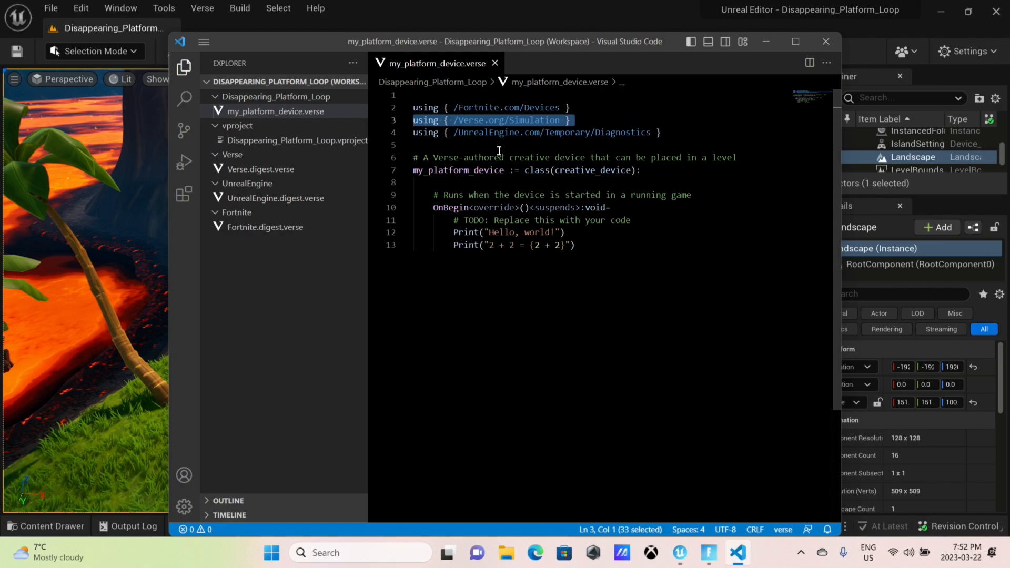
key("ctrl+c")
key("Down")
key("ctrl+v")
Step: Change the first of the two Verse.org/Simulation imports to "using { /Verse.org/Native }"
key("Up")
key("Left")
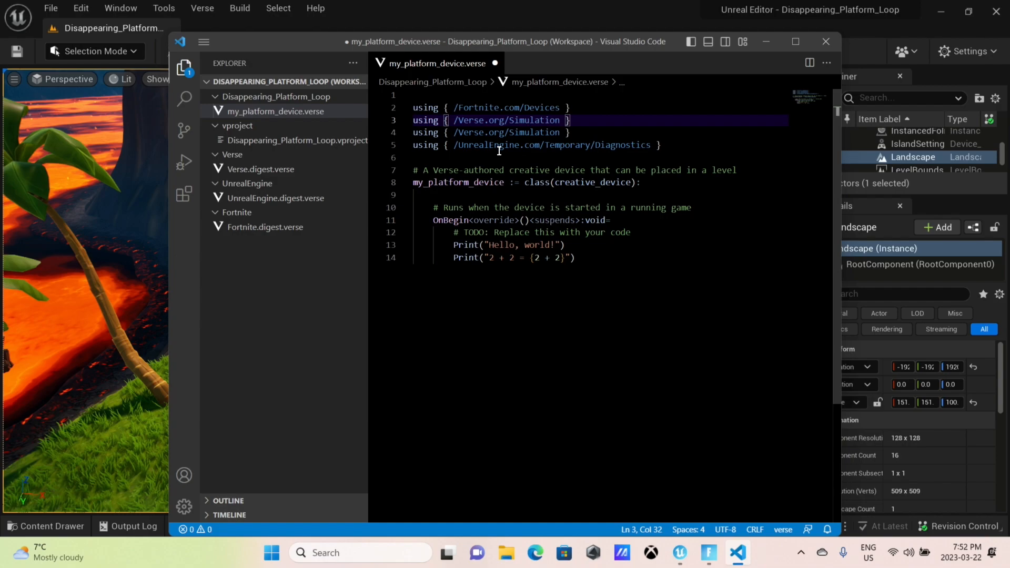
key("Left")
key("BackSpace")
key("BackSpace")
key("BackSpace")
key("BackSpace")
key("BackSpace")
key("BackSpace")
key("BackSpace")
key("BackSpace")
key("BackSpace")
key("BackSpace")
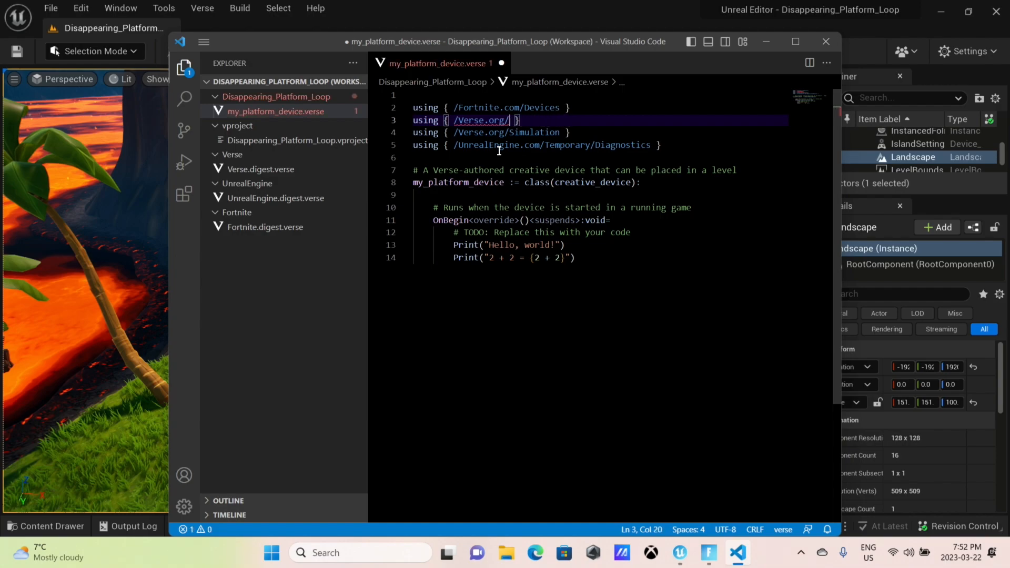
type("Native")
left_click(464, 158)
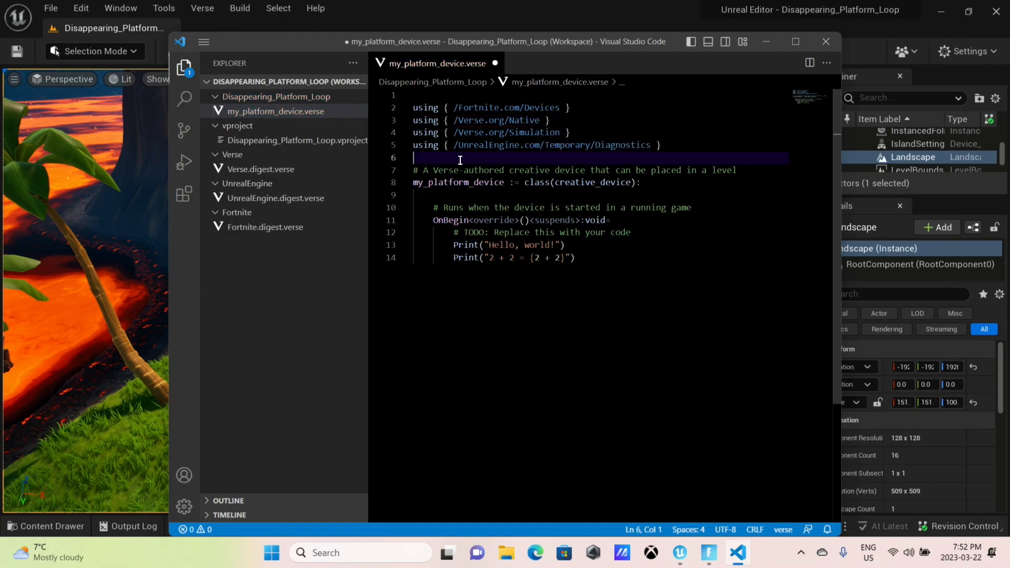
left_click(556, 131)
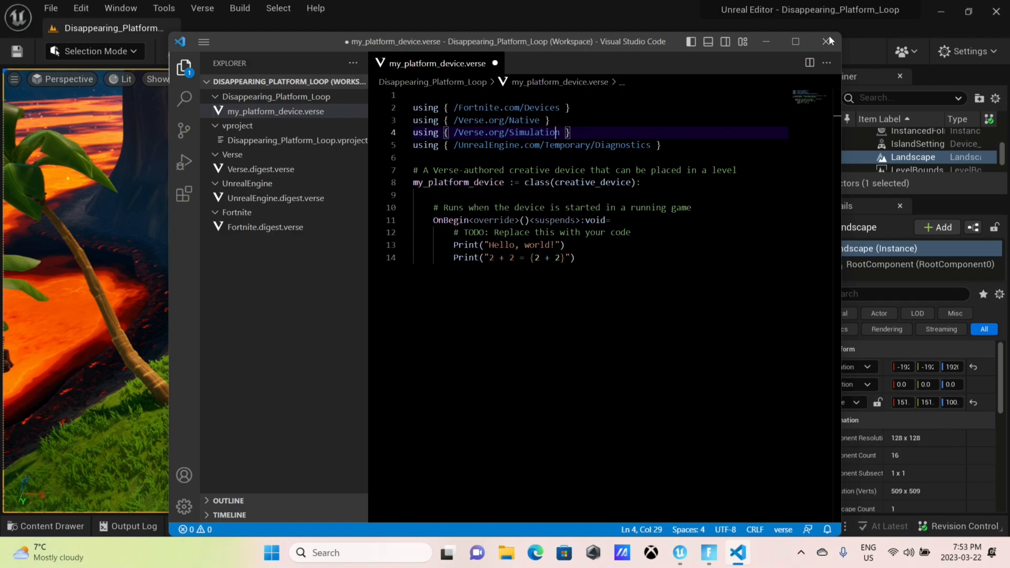
Step: Delete the whole template body below the my_platform_device class declaration, including the OnBegin function, and the declaration's trailing colon
left_click(592, 266)
key("Return")
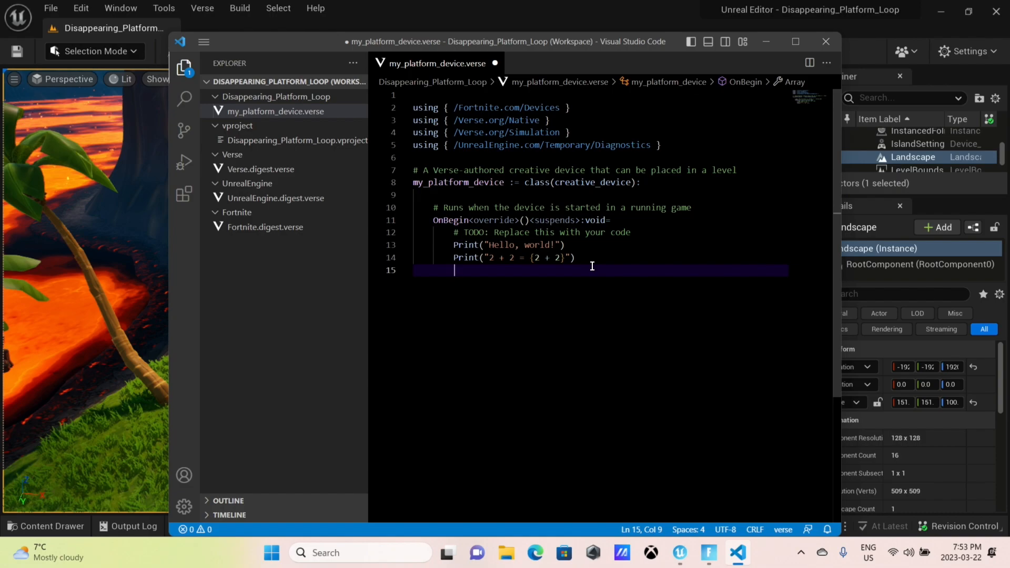
key("BackSpace")
key("Tab")
key("Tab")
key("shift+Up")
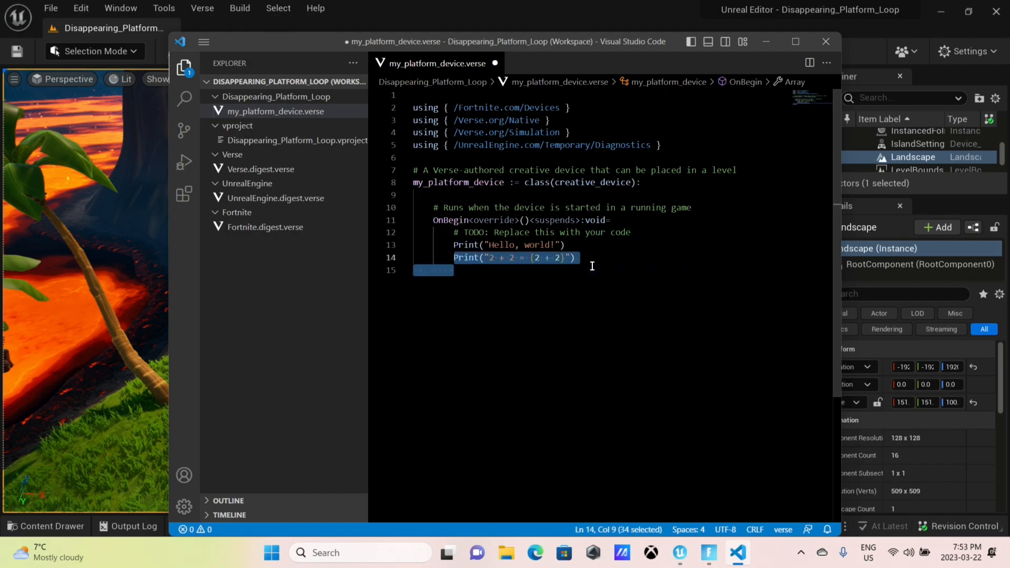
key("shift+Up")
key("shift+Up")
key("shift+Up")
key("shift+Up")
key("shift+Up")
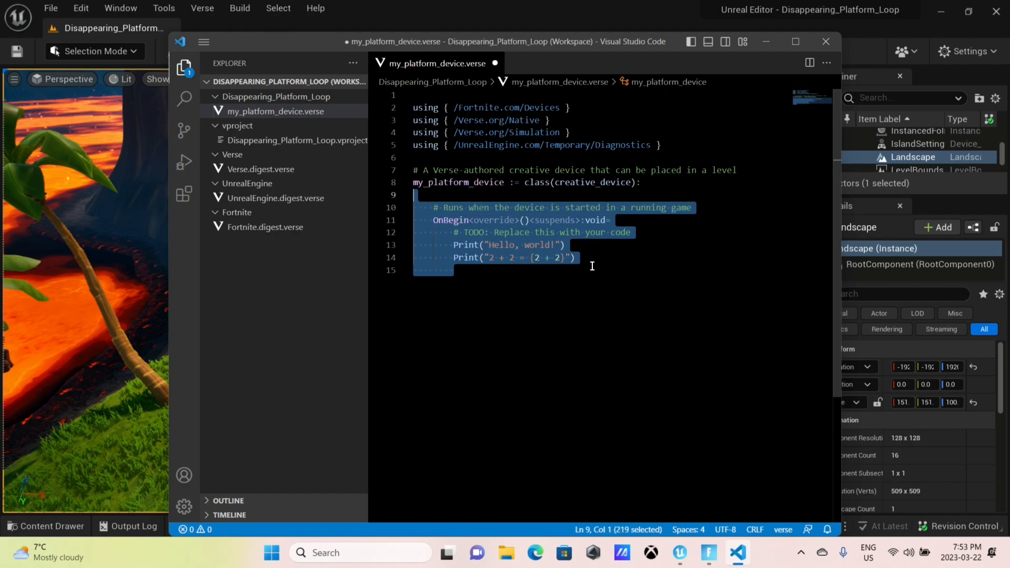
key("BackSpace")
key("BackSpace")
key("BackSpace")
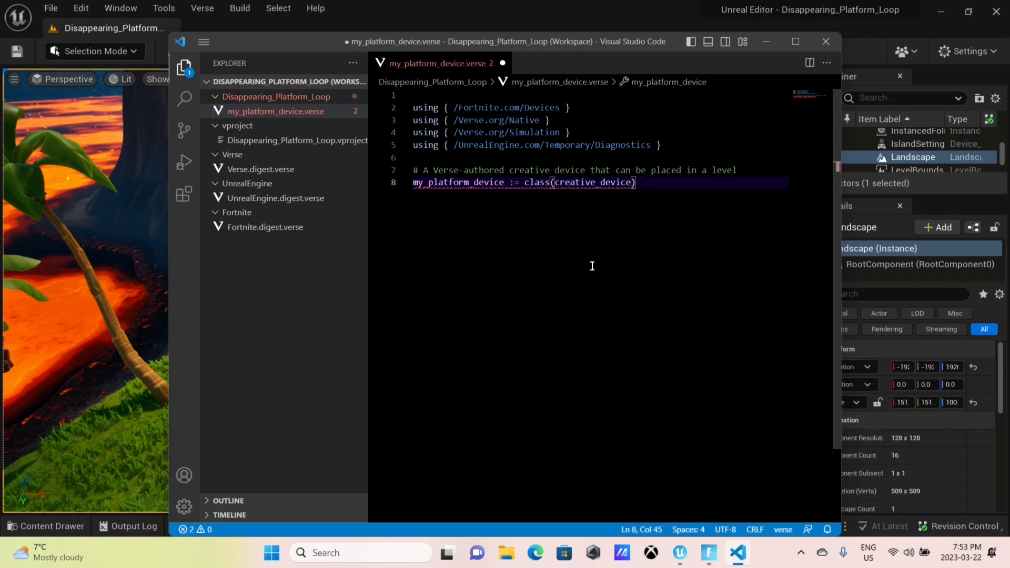
Step: Replace the creative_device parent and give the class an empty body so the line reads "my_platform_device := class(log_channel){}"
key("BackSpace")
key("BackSpace")
key("BackSpace")
key("BackSpace")
key("BackSpace")
key("BackSpace")
key("BackSpace")
key("BackSpace")
key("BackSpace")
key("BackSpace")
key("BackSpace")
key("BackSpace")
key("BackSpace")
key("BackSpace")
key("BackSpace")
key("BackSpace")
key("BackSpace")
key("BackSpace")
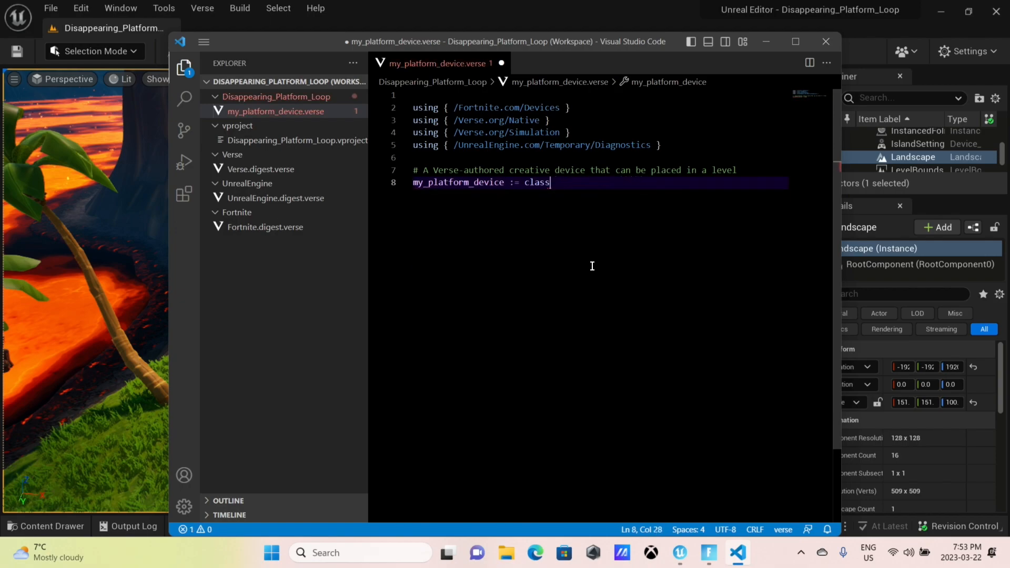
type("s(log__")
key("BackSpace")
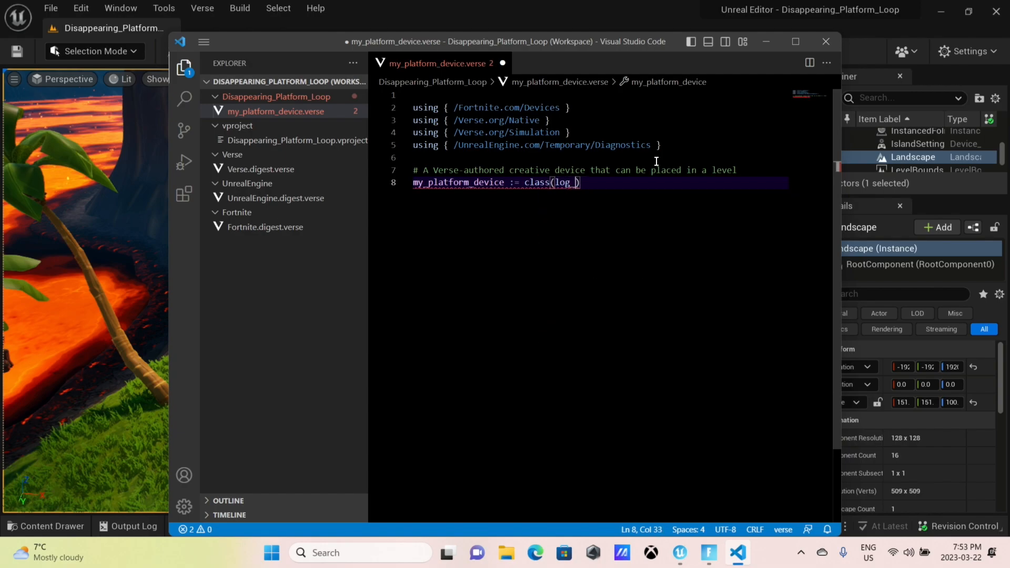
type("channel")
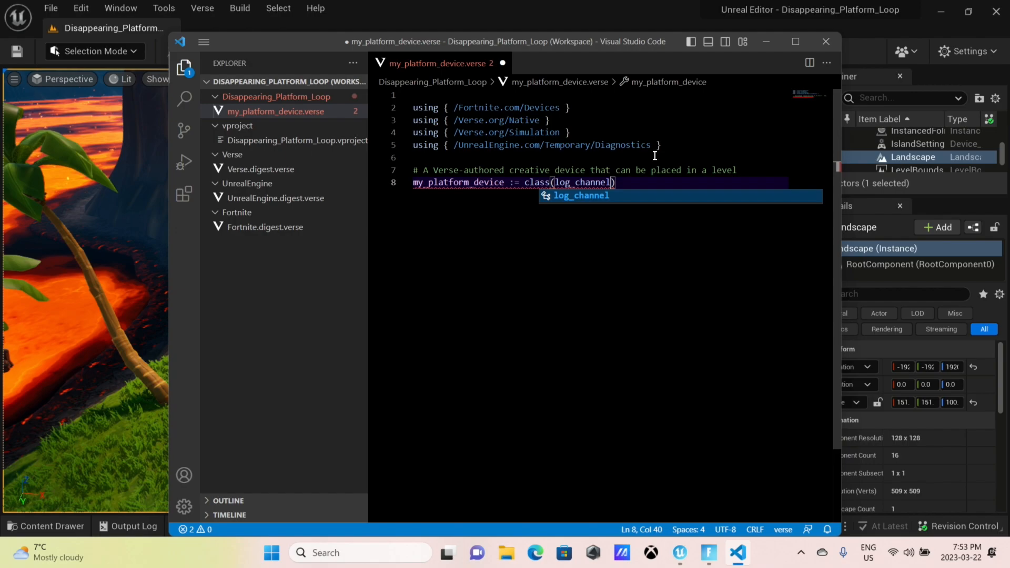
type(")")
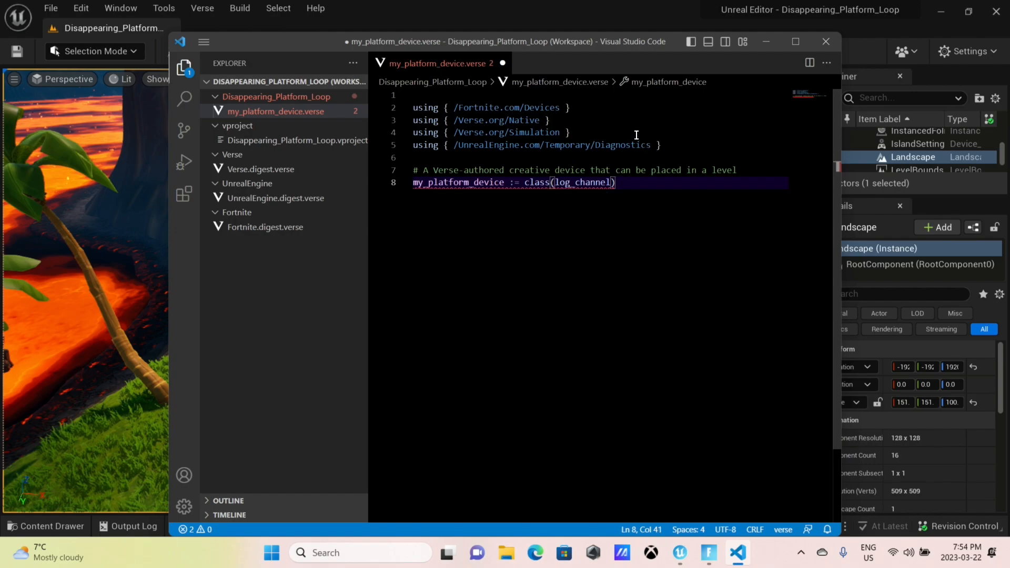
type("{}")
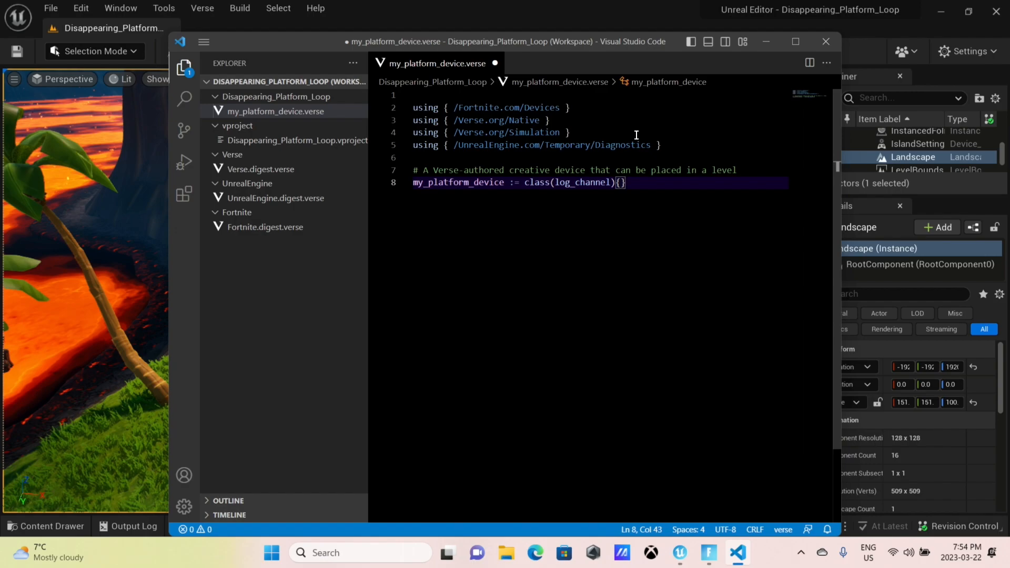
Step: Add two empty lines below the class declaration and rename the class to log_my_platform_device
key("Return")
key("Return")
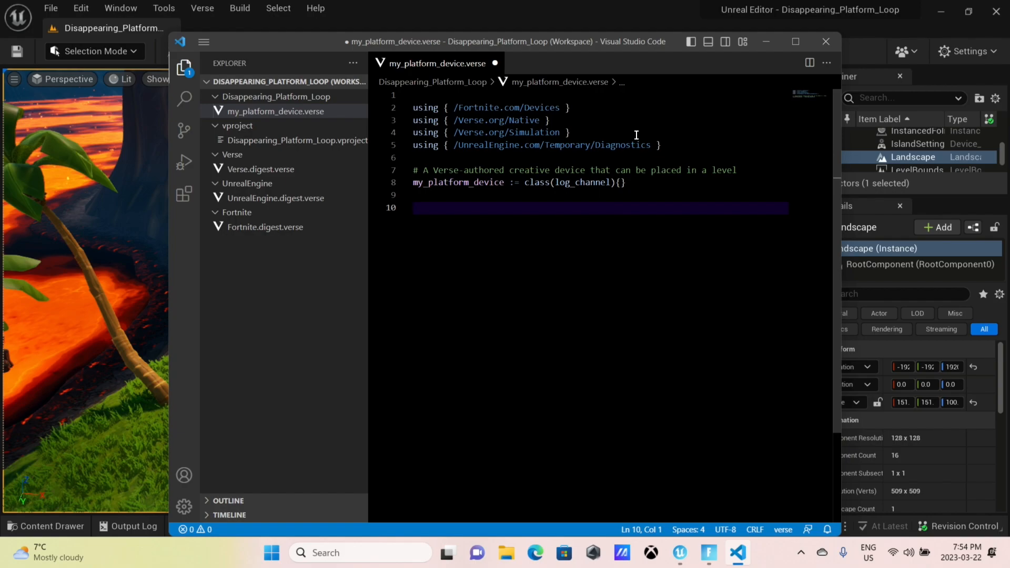
key("Up")
key("Up")
type("log_")
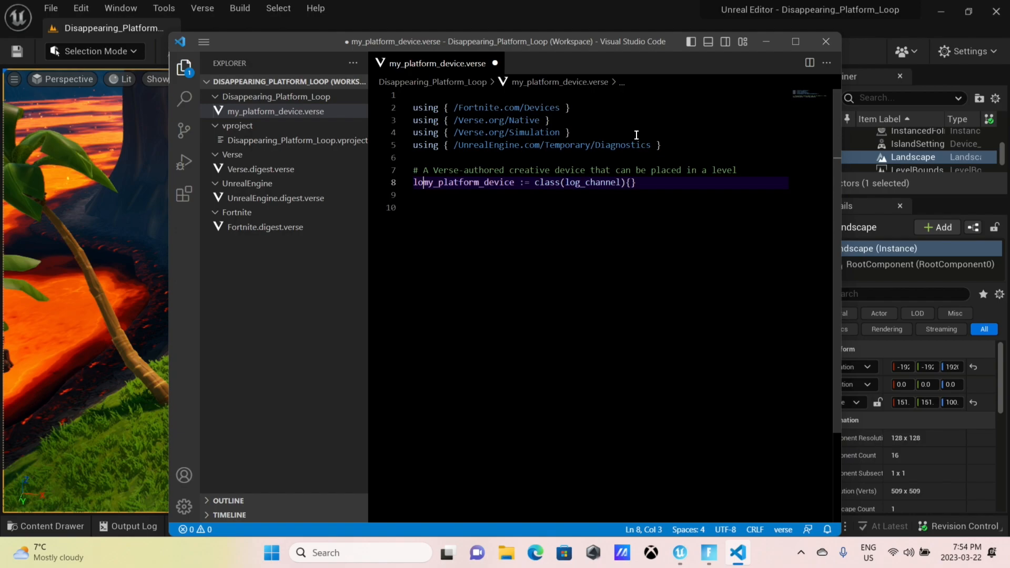
key("Down")
key("Down")
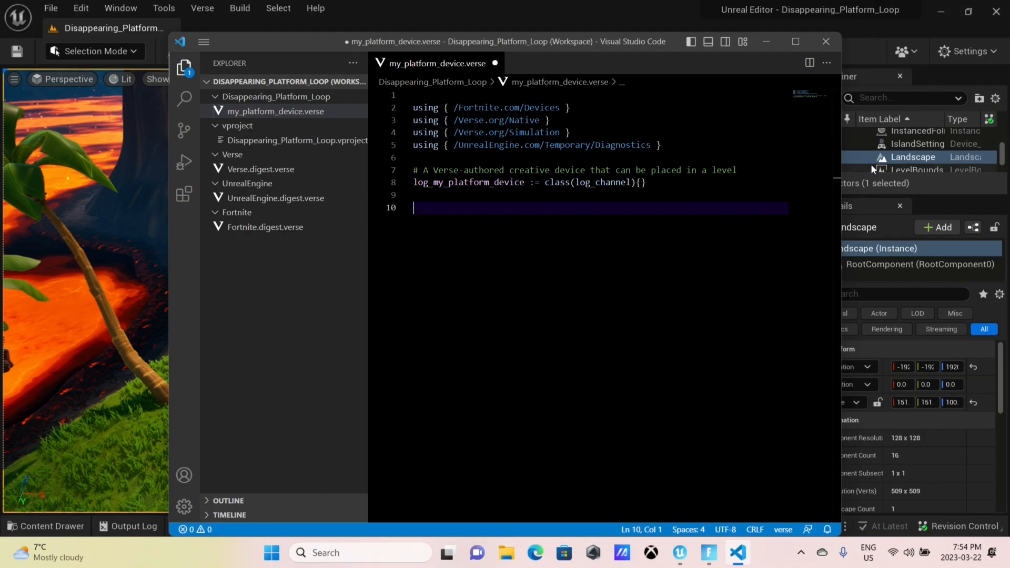
Step: Start a second class declaration on line 10 with "my_platform_device := class<concrete>"
type("my_")
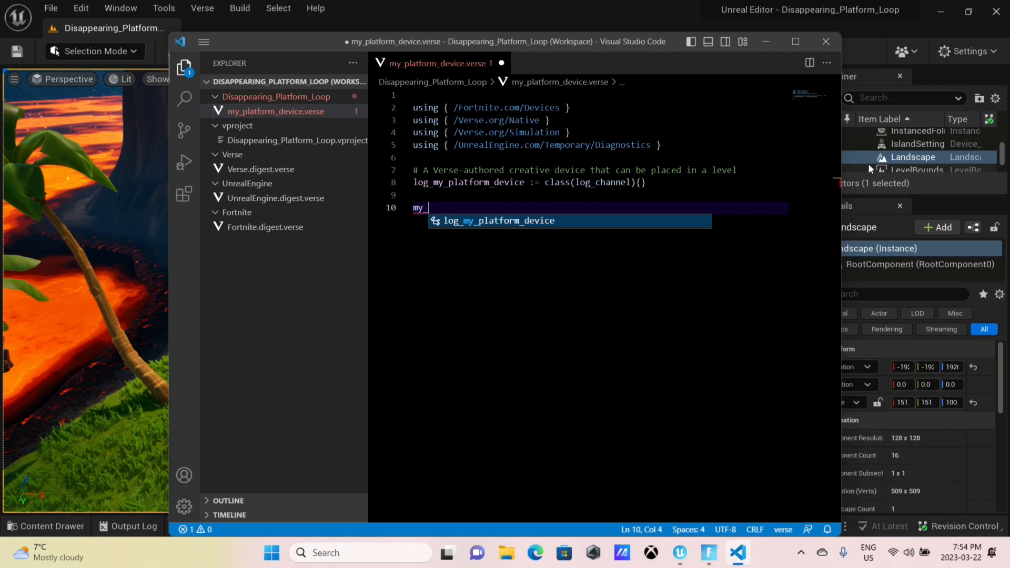
type("pla")
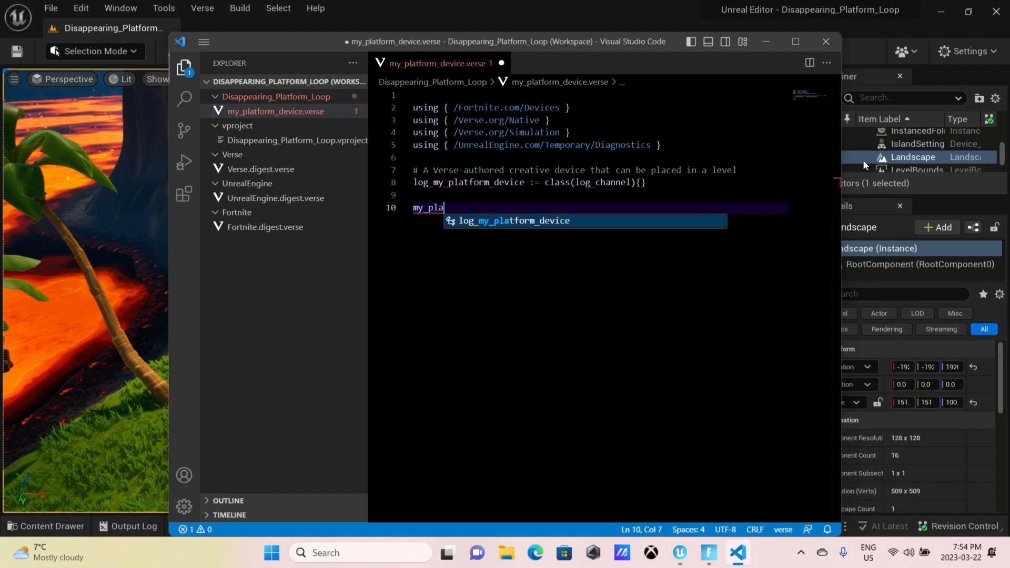
type("tform_device =")
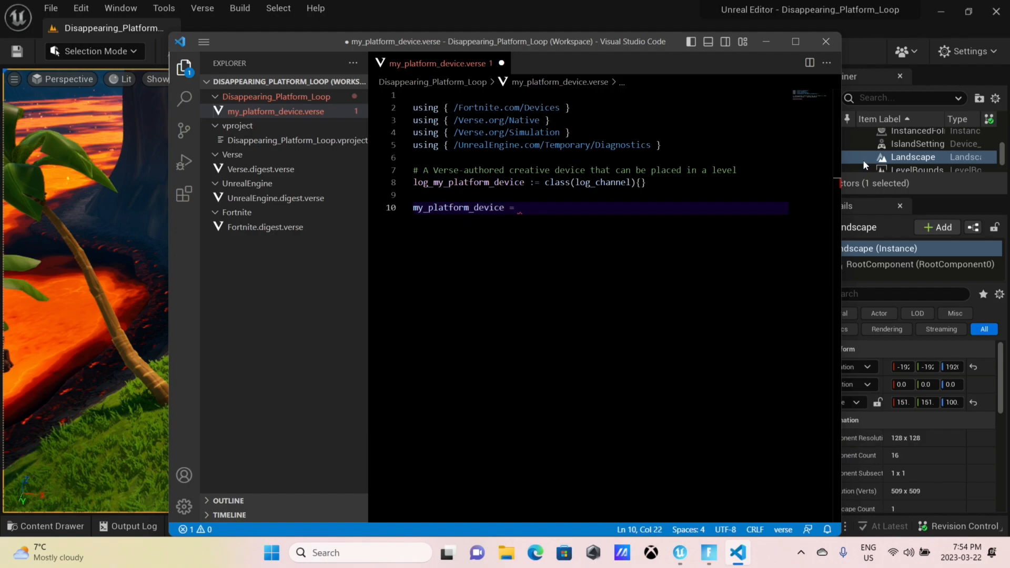
key("BackSpace")
key("BackSpace")
type(":= ")
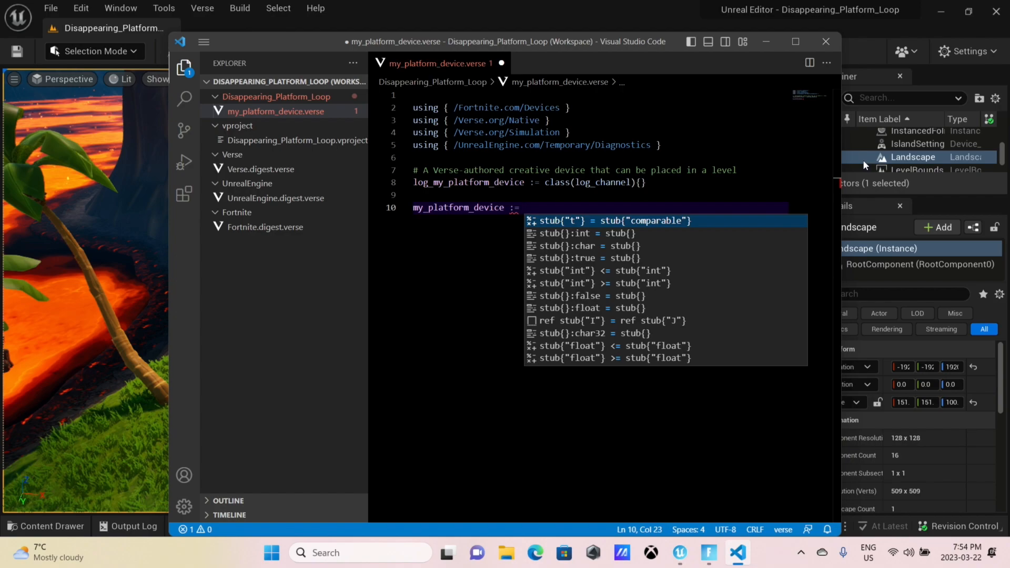
type("class<concrete")
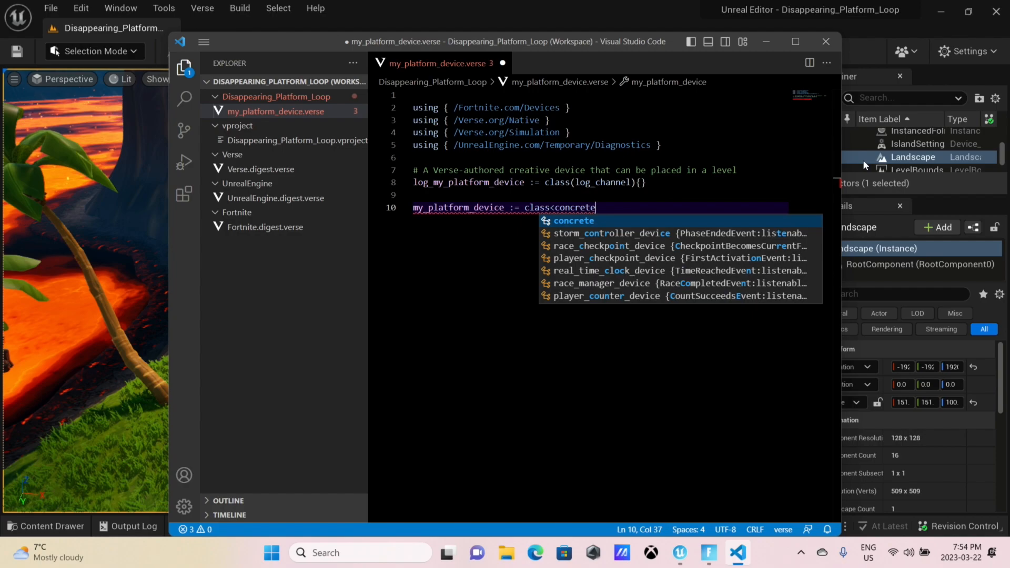
type(">")
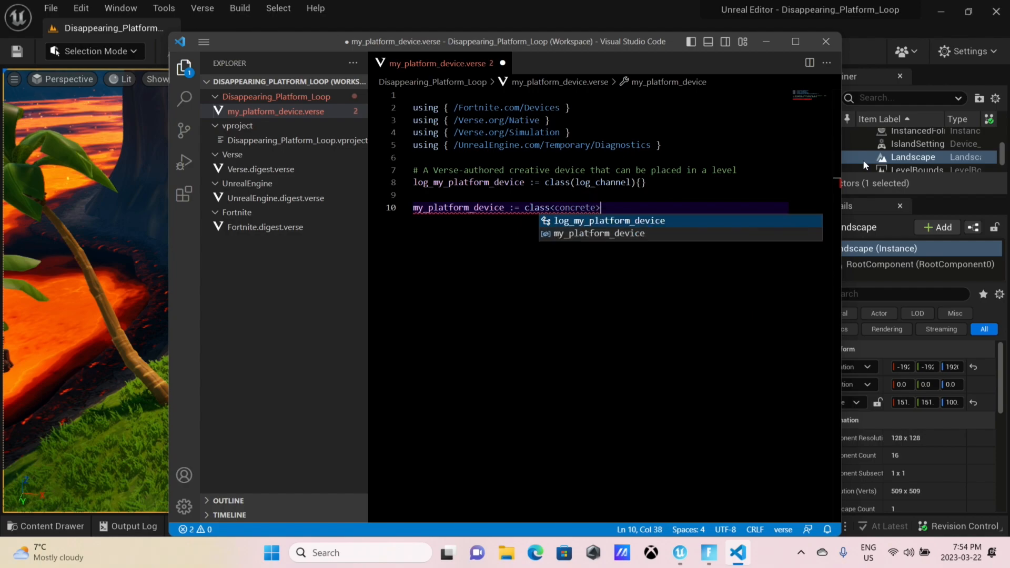
Step: Append the parent class and a colon to the new declaration as "(creatove_device):"
type("(creatove")
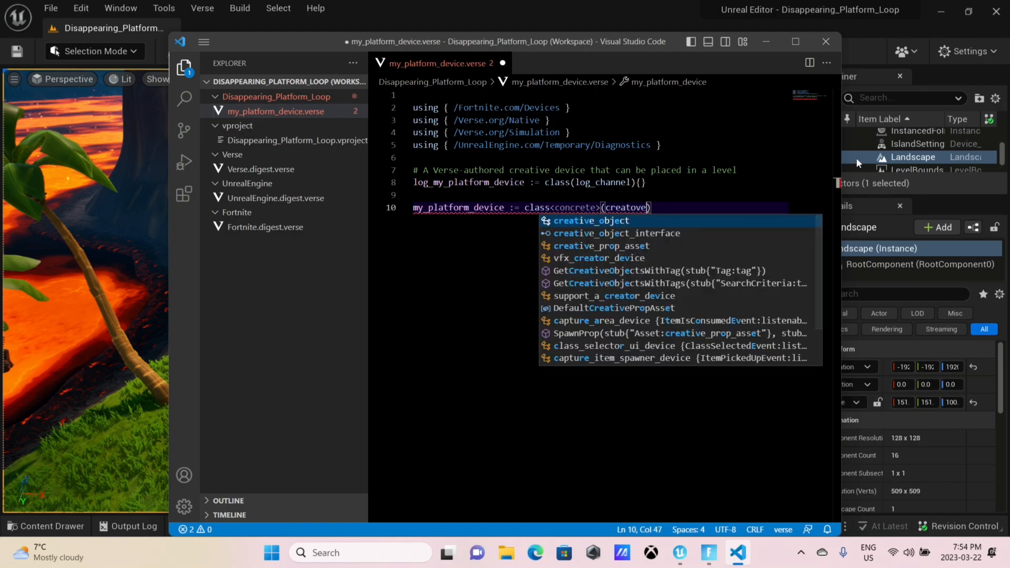
type("_devoce")
key("BackSpace")
key("BackSpace")
key("BackSpace")
type("ice")
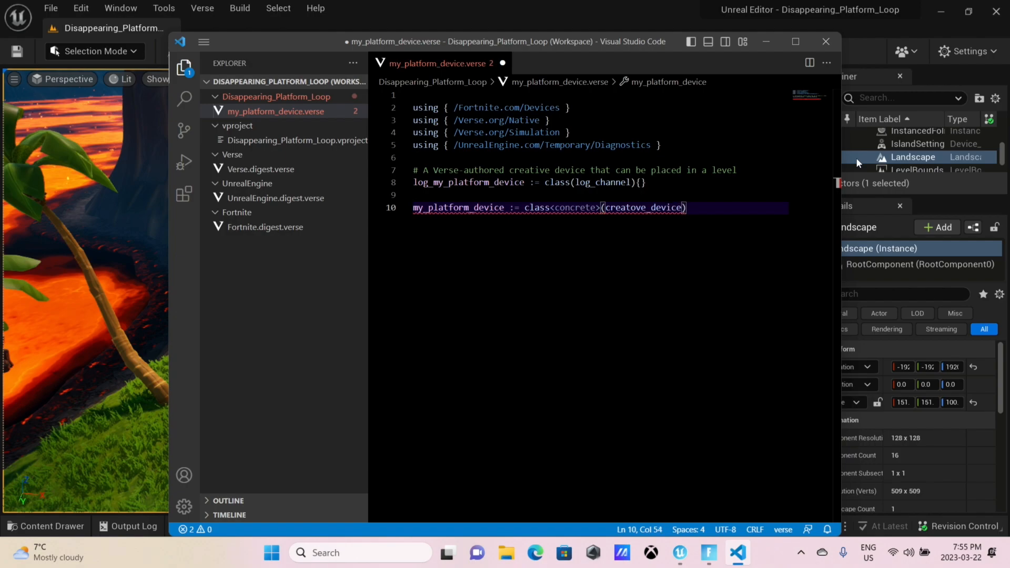
key("Right")
type(":")
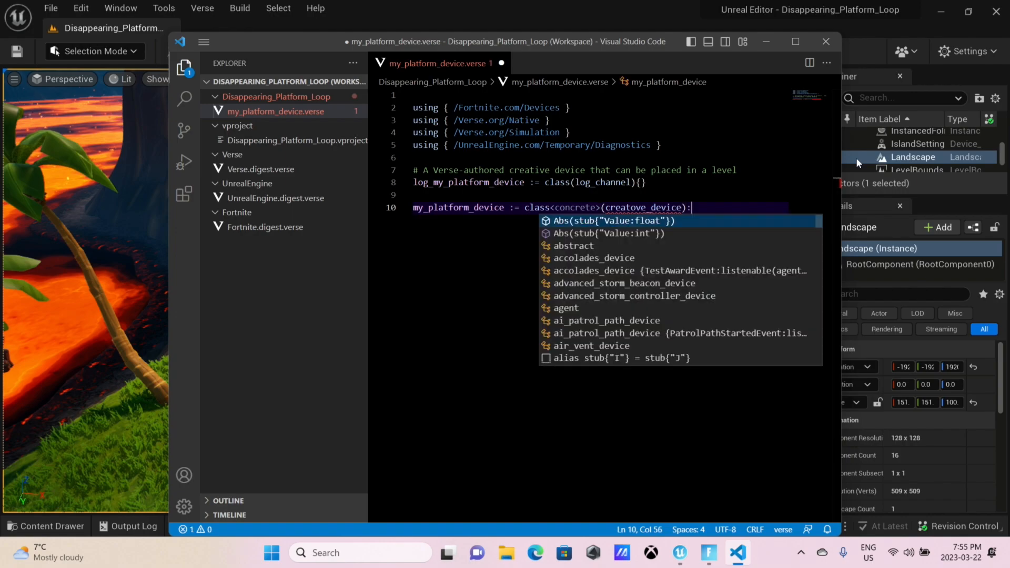
key("Return")
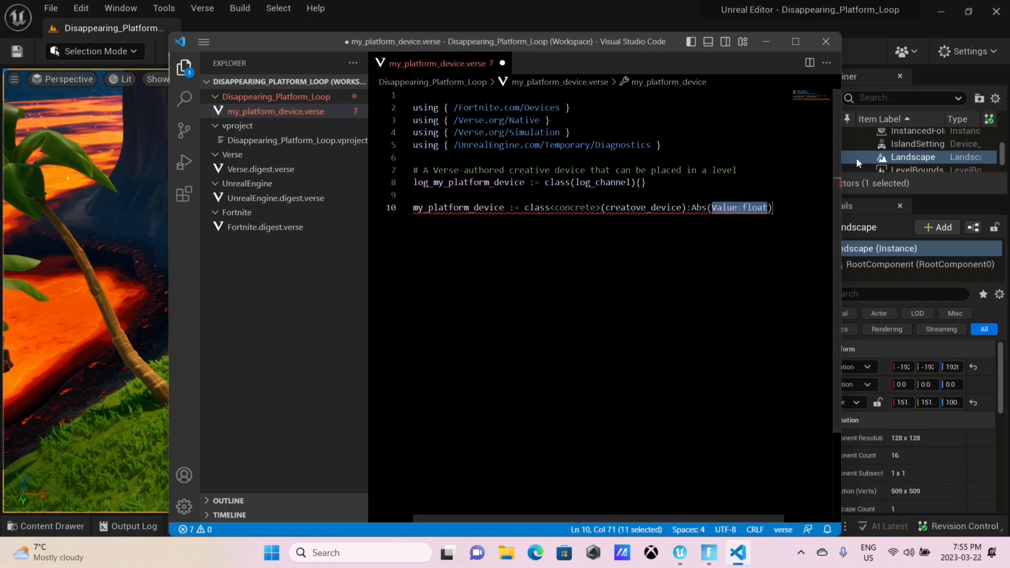
key("BackSpace")
key("BackSpace")
key("BackSpace")
key("BackSpace")
key("BackSpace")
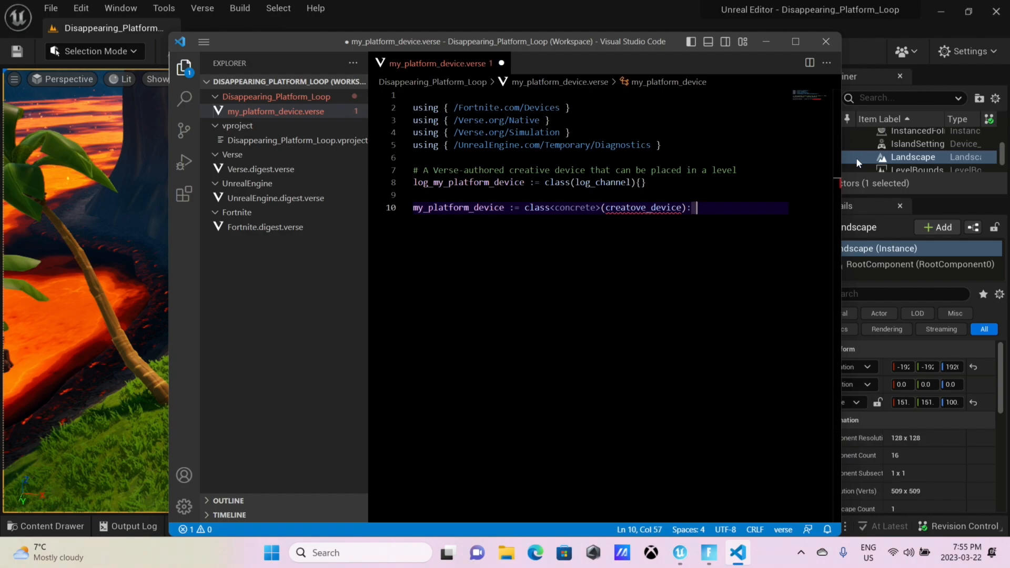
Step: Correct the misspelled parent class so the declaration ends with "(creative_device):", and start an indented line below it
key("BackSpace")
key("BackSpace")
key("BackSpace")
key("BackSpace")
key("BackSpace")
key("BackSpace")
key("BackSpace")
key("BackSpace")
key("BackSpace")
key("BackSpace")
key("BackSpace")
key("BackSpace")
key("BackSpace")
type("ive")
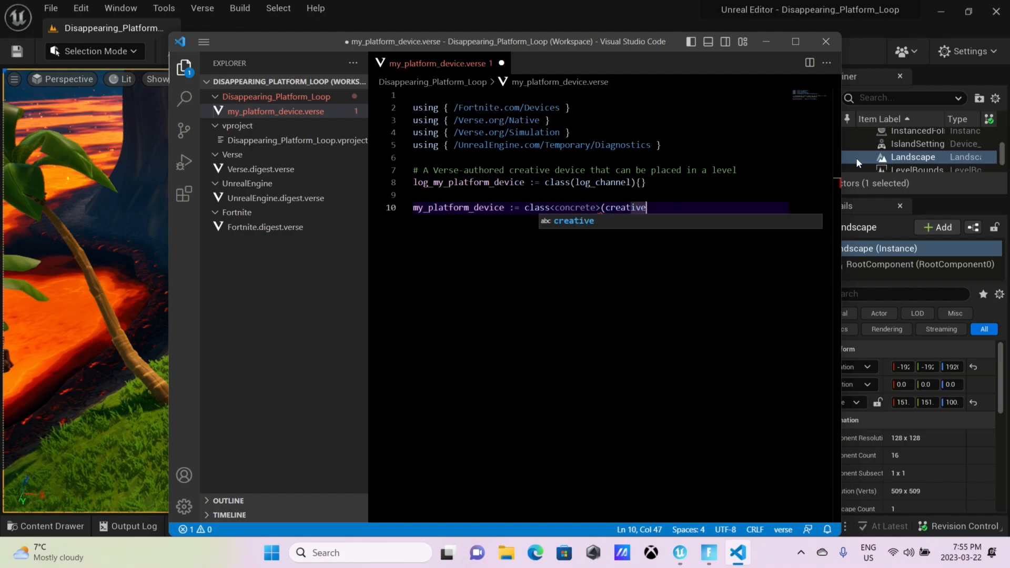
type("_device):")
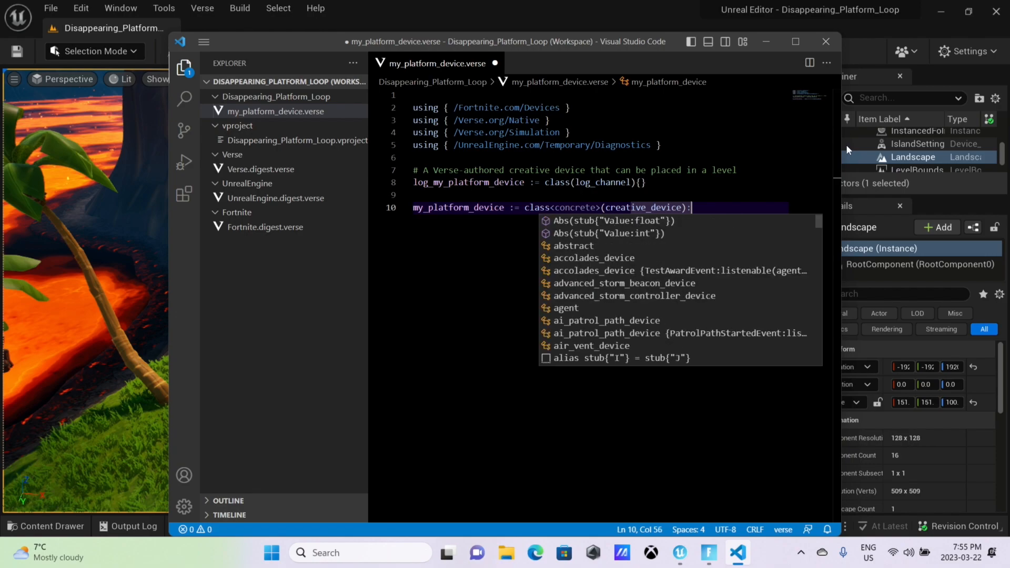
key("Return")
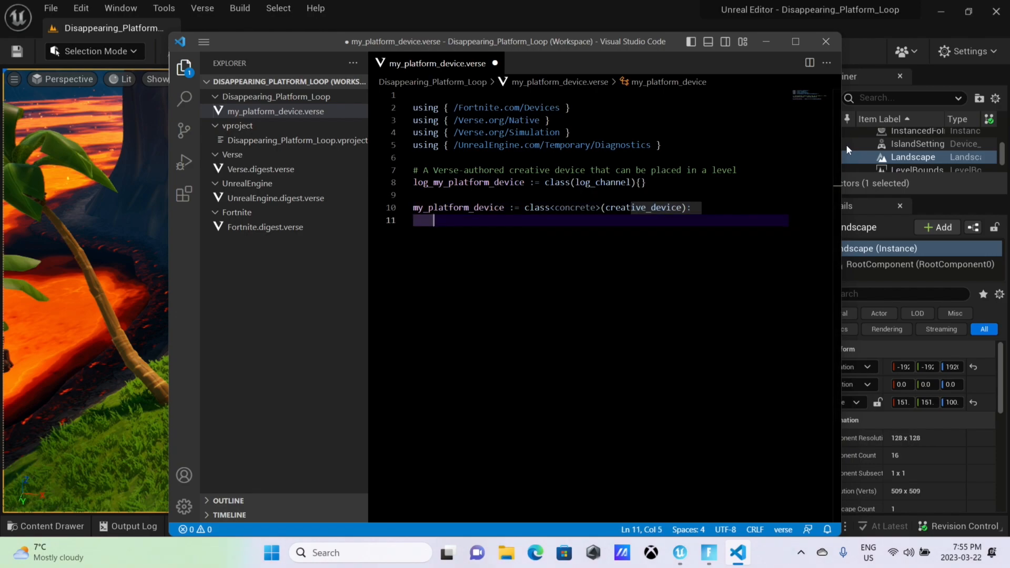
Step: Declare a logger field inside the my_platform_device class as "Logger : log = log{}"
type("Logged")
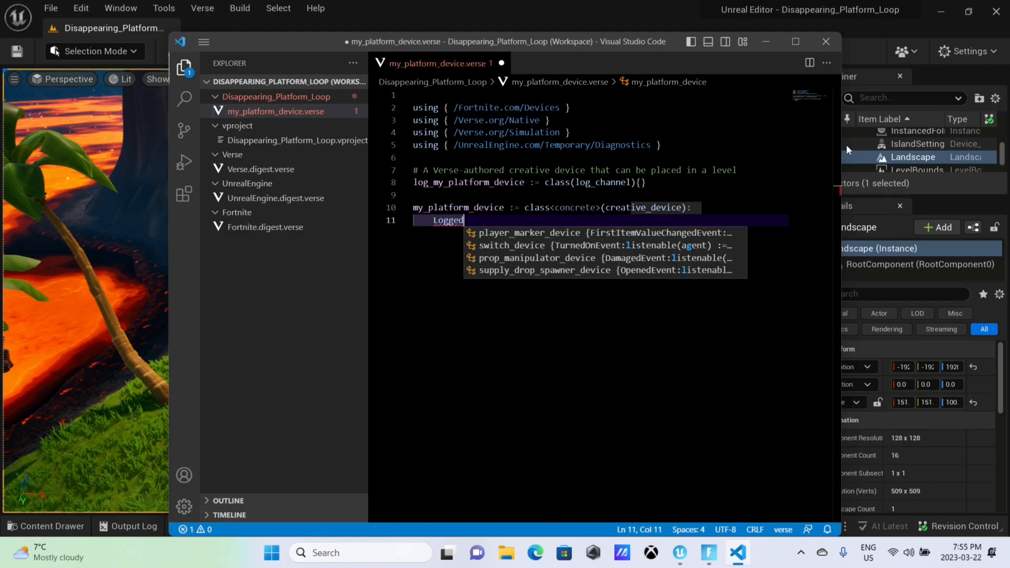
key("BackSpace")
type("r")
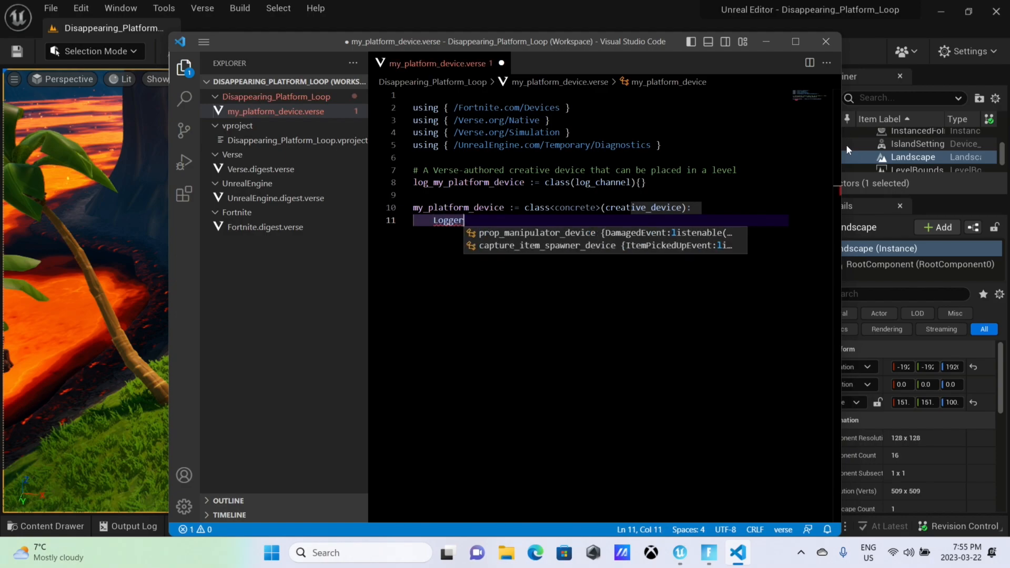
type(" : ")
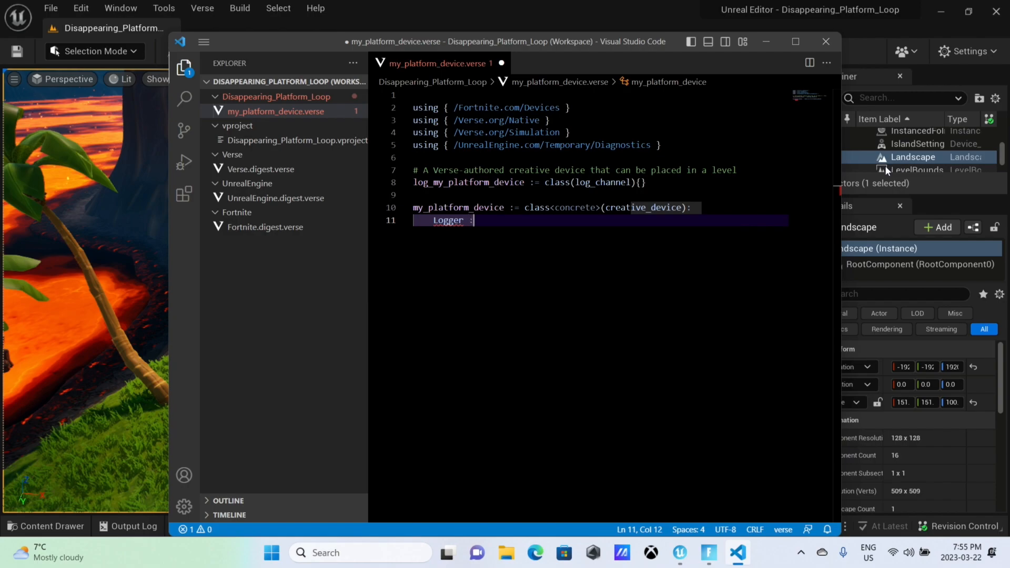
type("log = log")
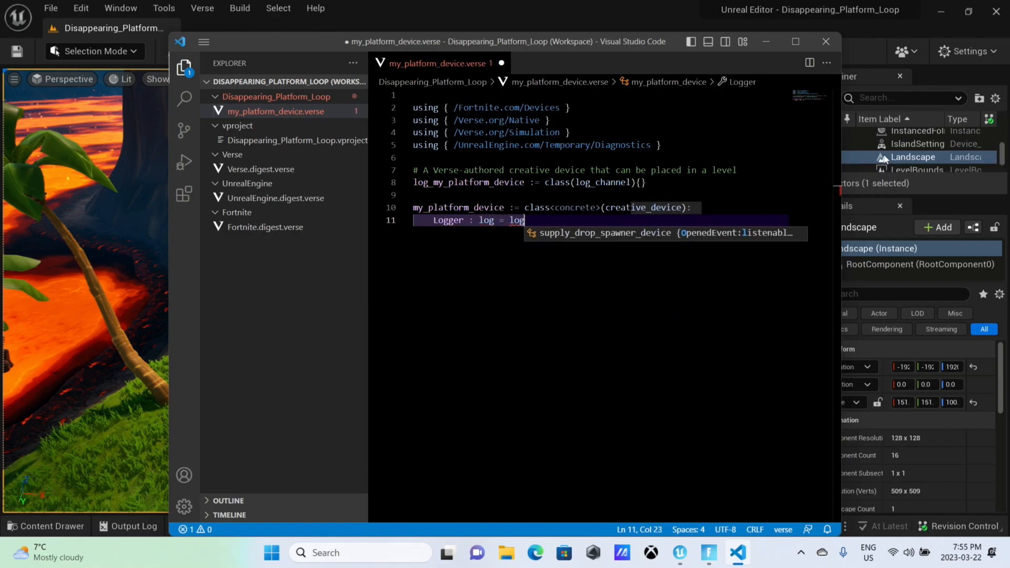
type("{")
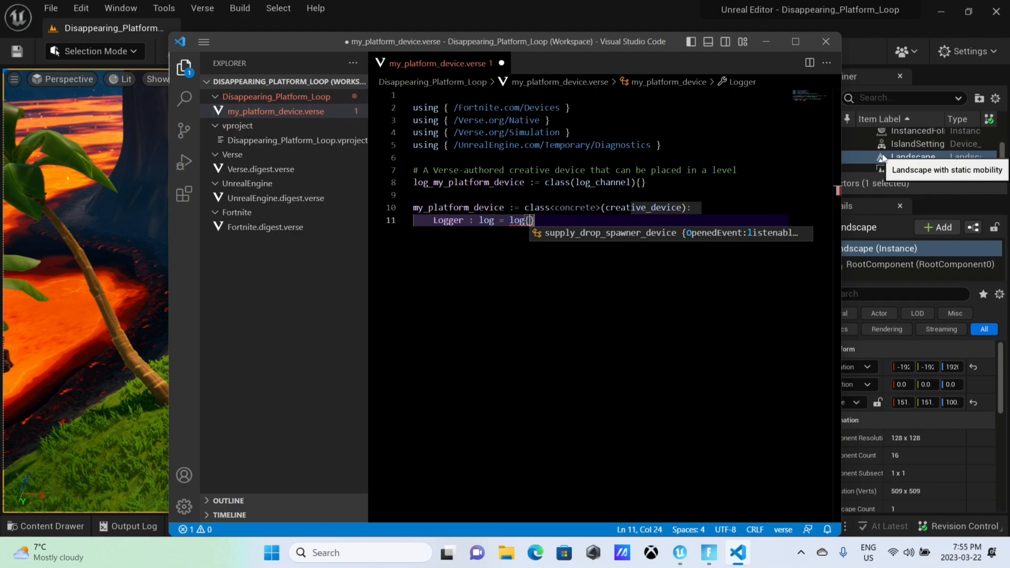
Step: Complete the Logger initializer on line 11 by passing it "Channel := log_my_platform_device" and closing the brace
type("Channel")
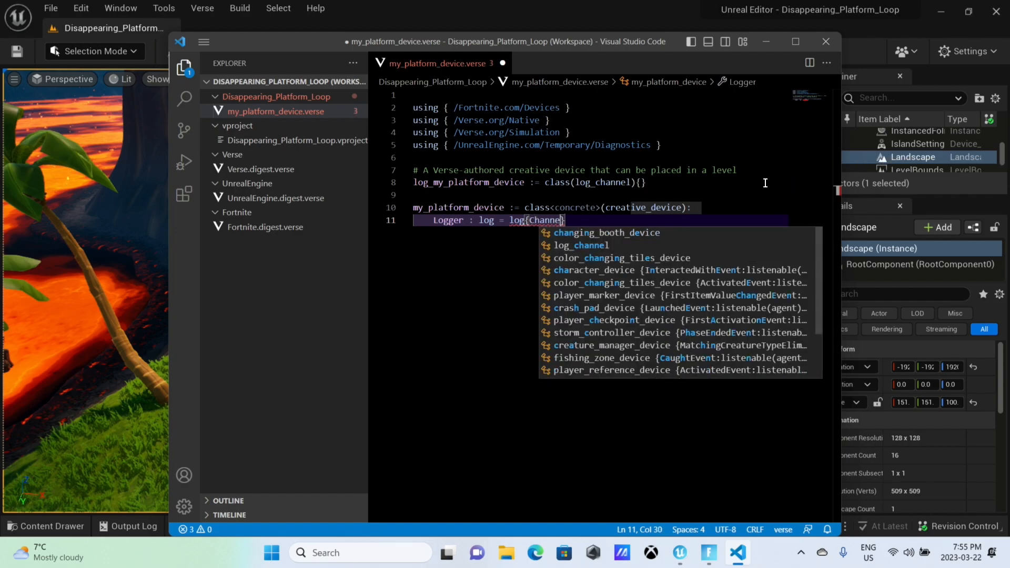
scroll(716, 241, "down", 1)
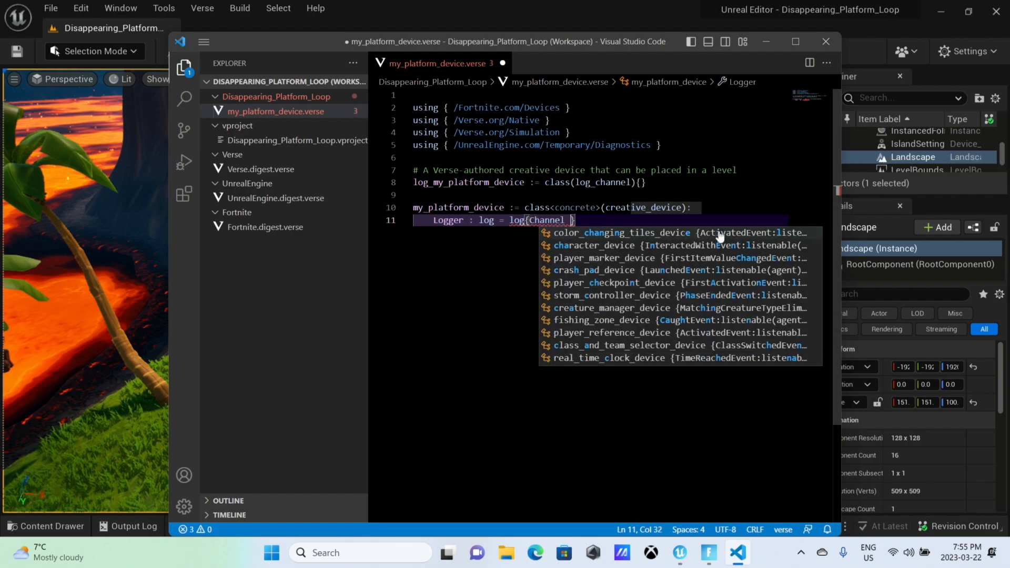
type(":=")
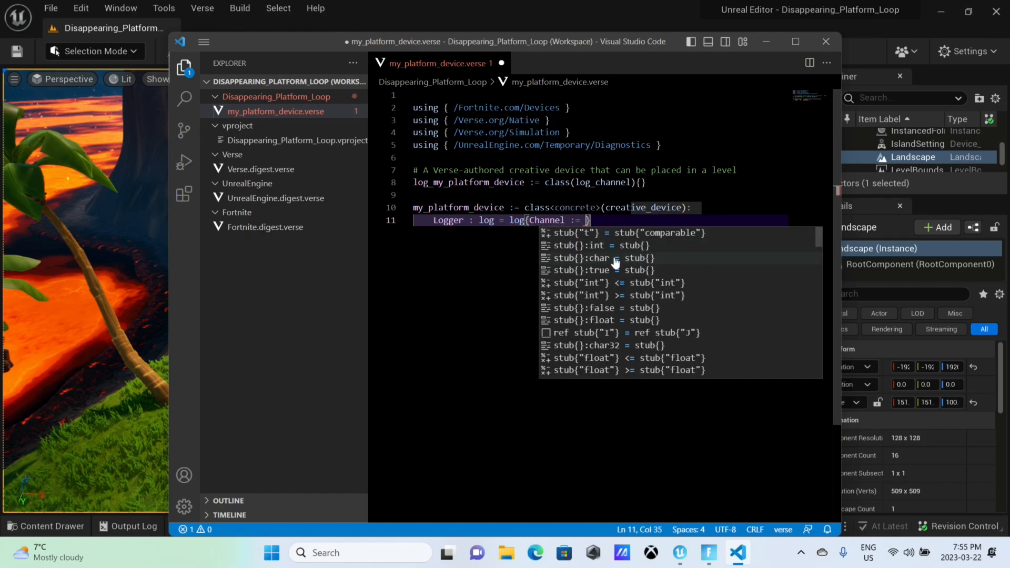
scroll(614, 263, "down", 5)
type("log_")
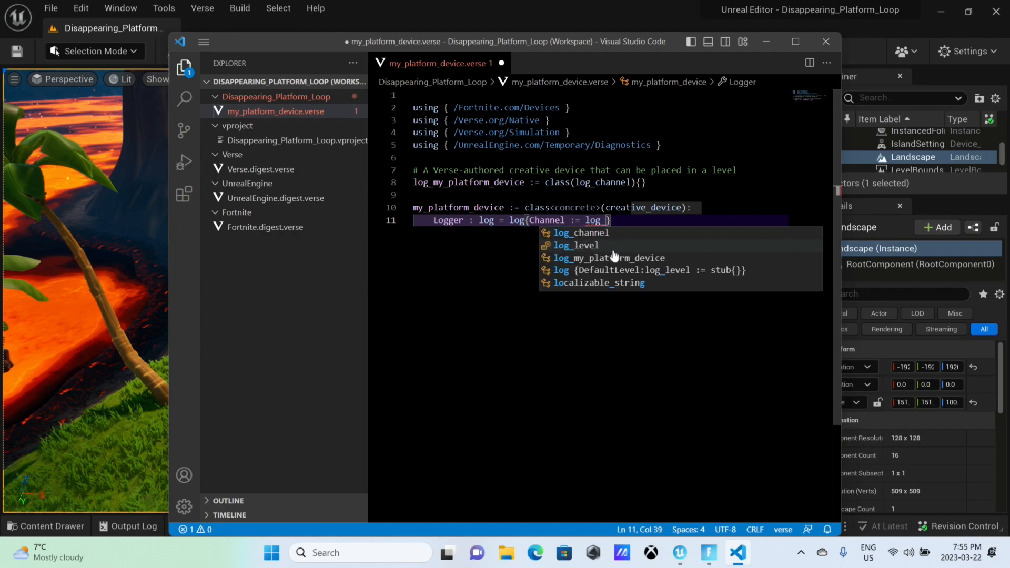
type("m")
key("Escape")
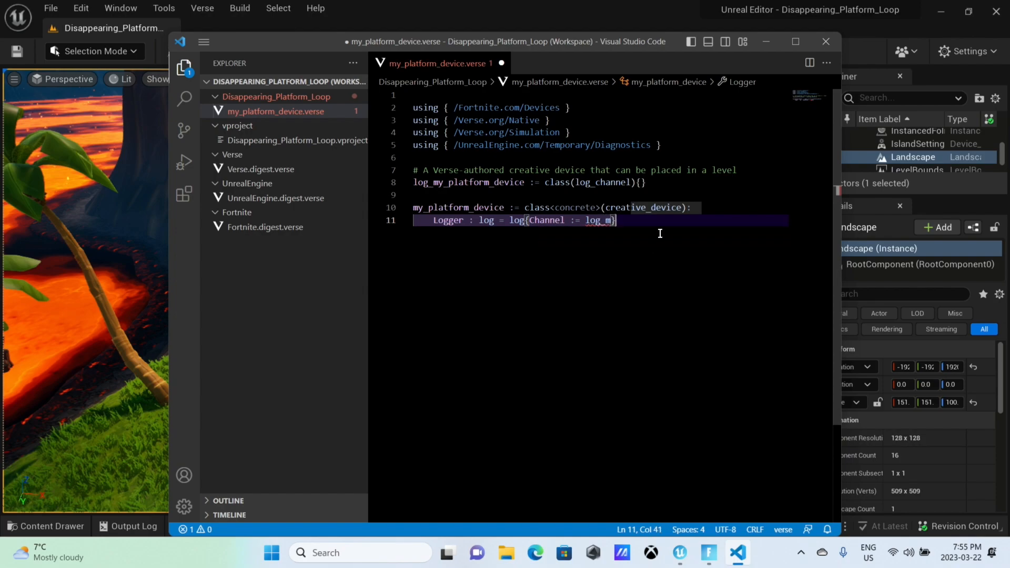
key("Delete")
type("y_platform_device")
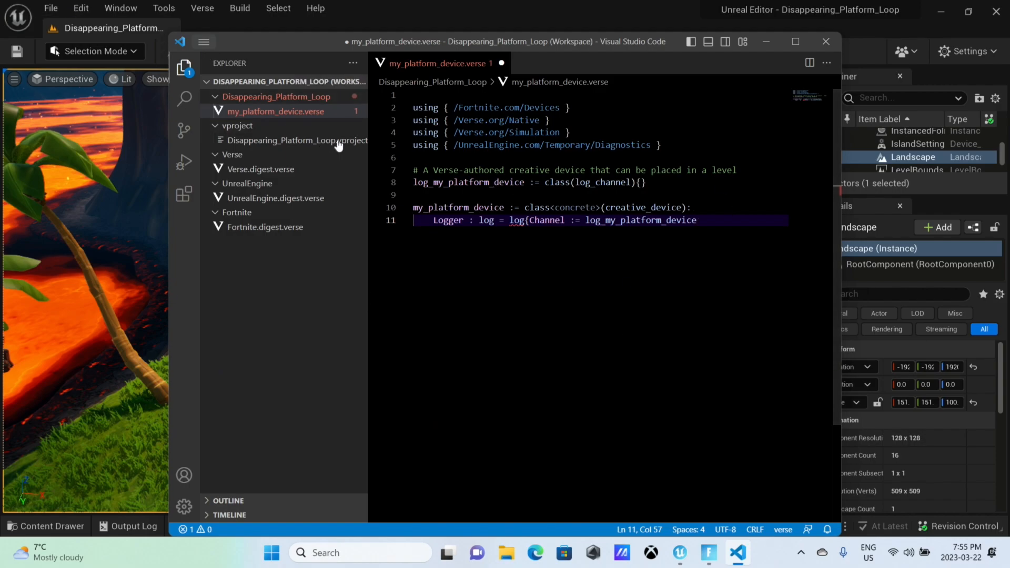
type("}")
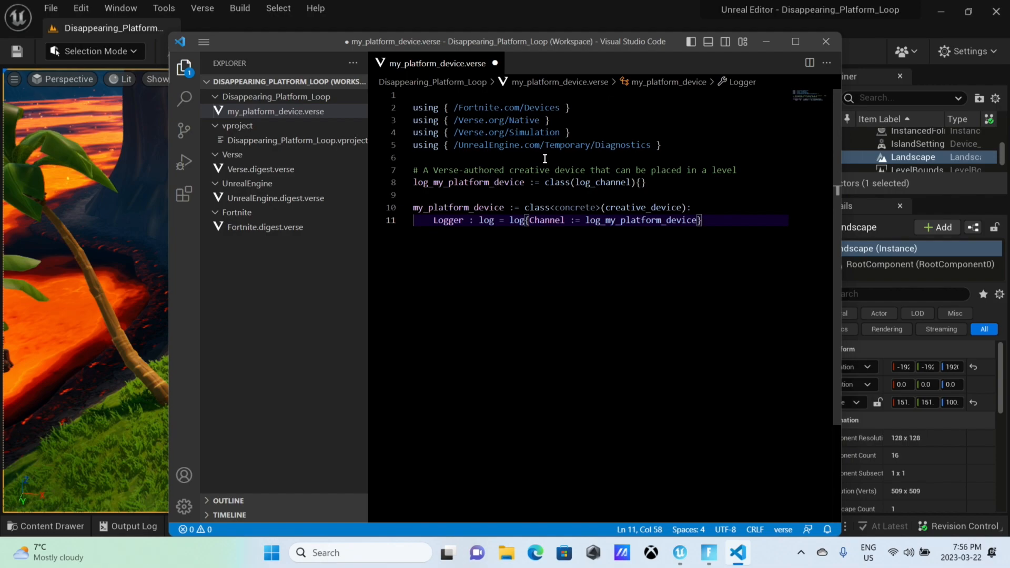
key("Return")
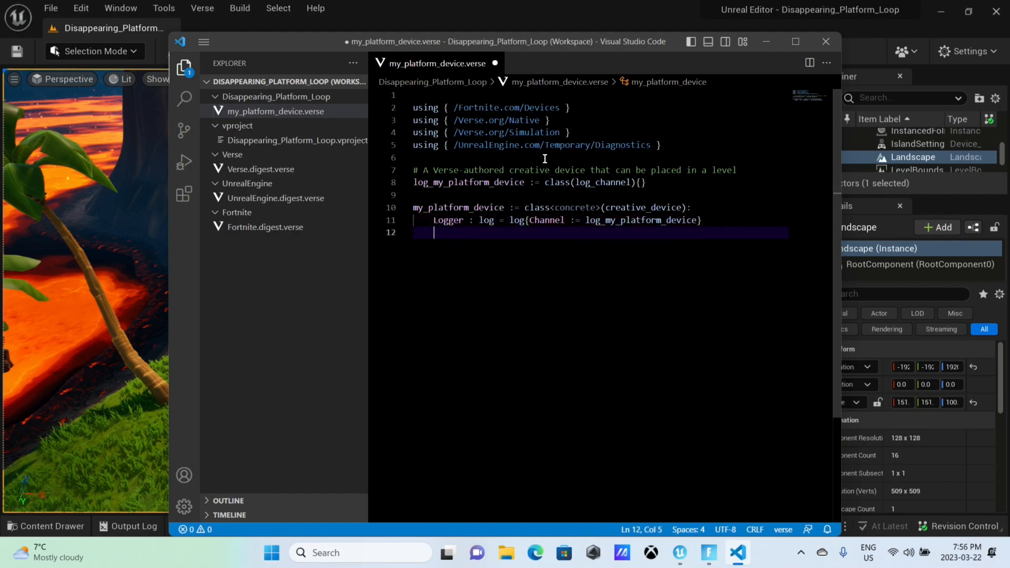
key("Up")
key("Down")
key("Return")
type("@edt")
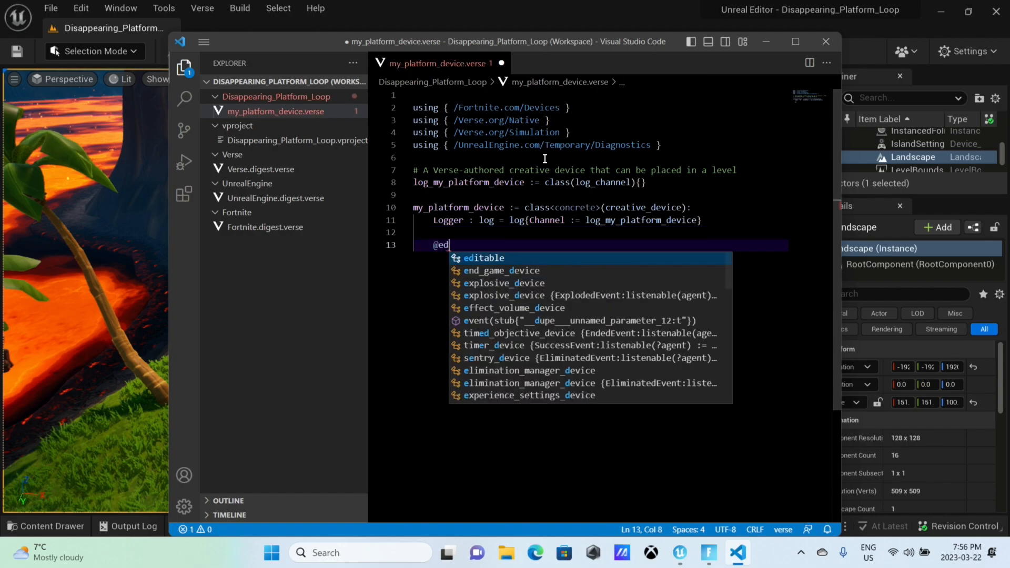
key("Tab")
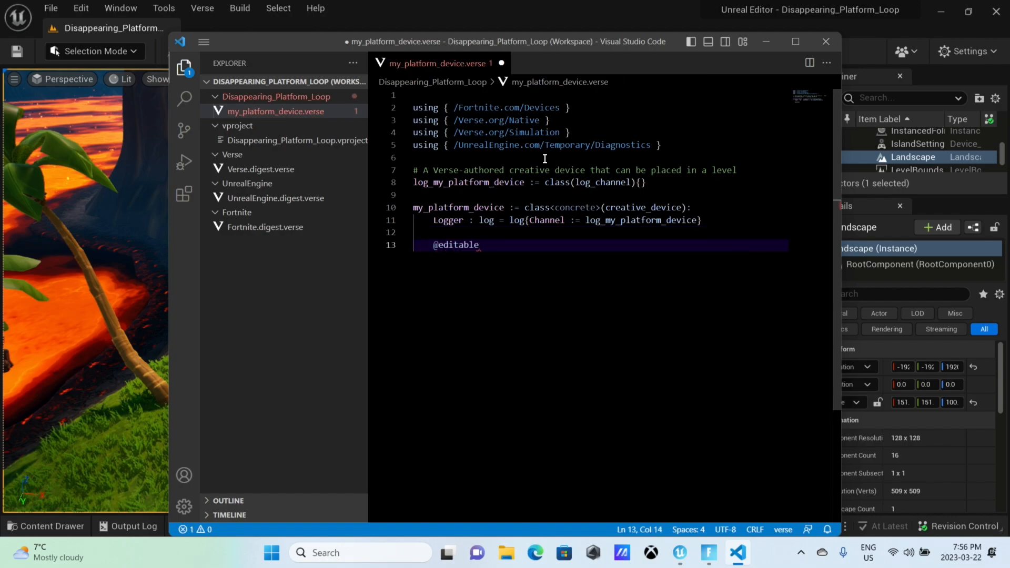
key("Return")
type("ToggleDelay")
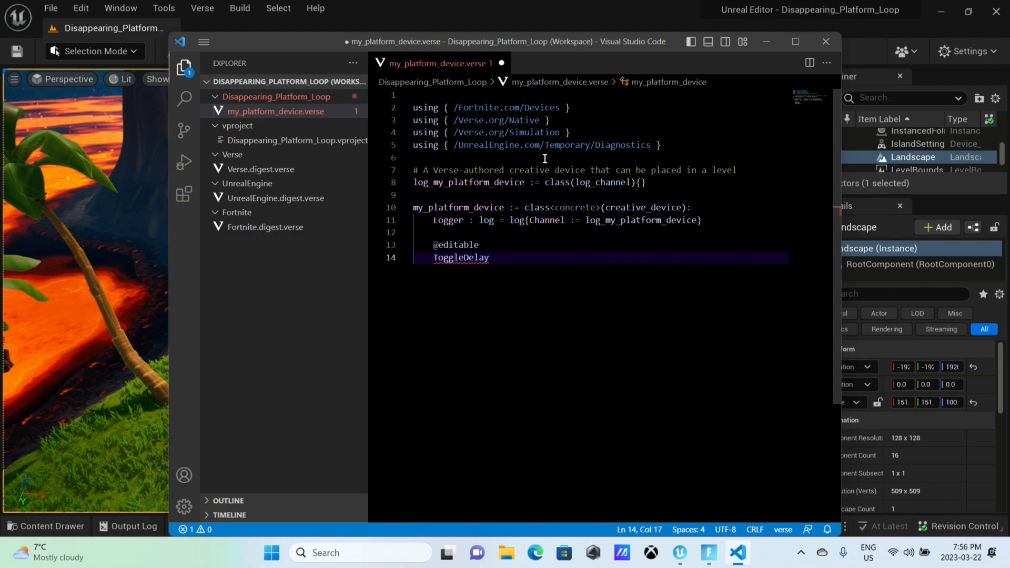
type(" : ")
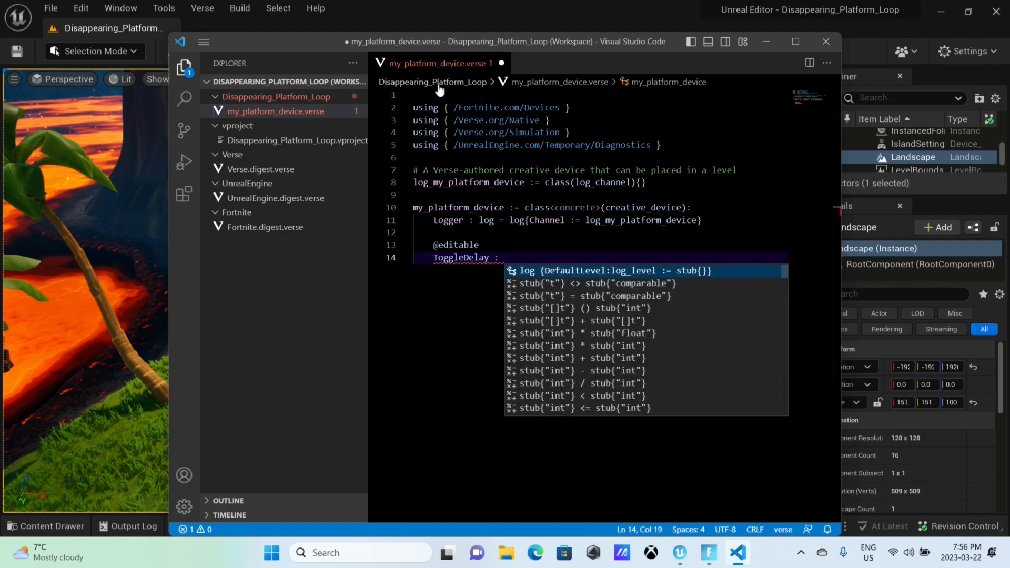
type("float")
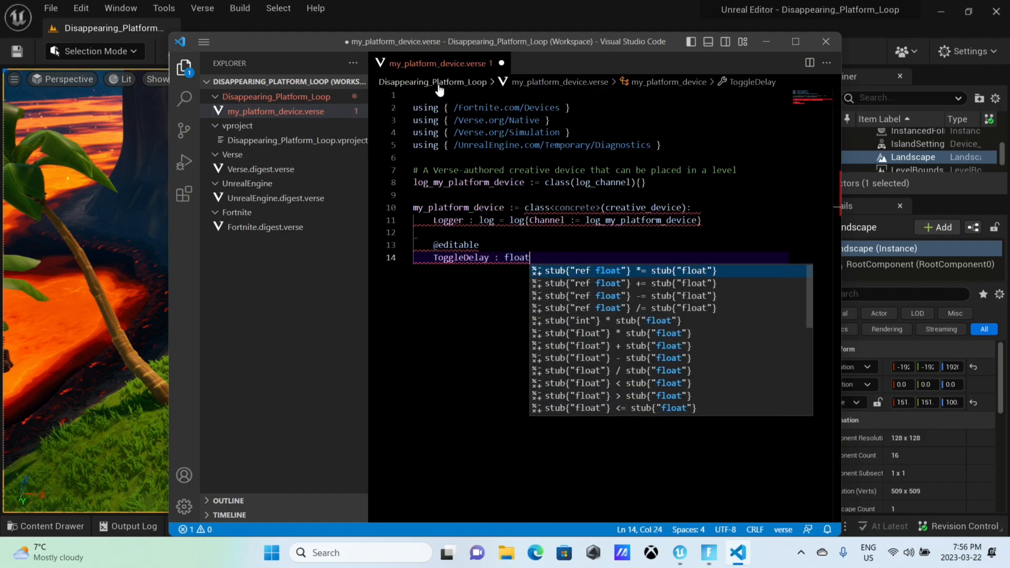
type(" = 2.0")
key("Return")
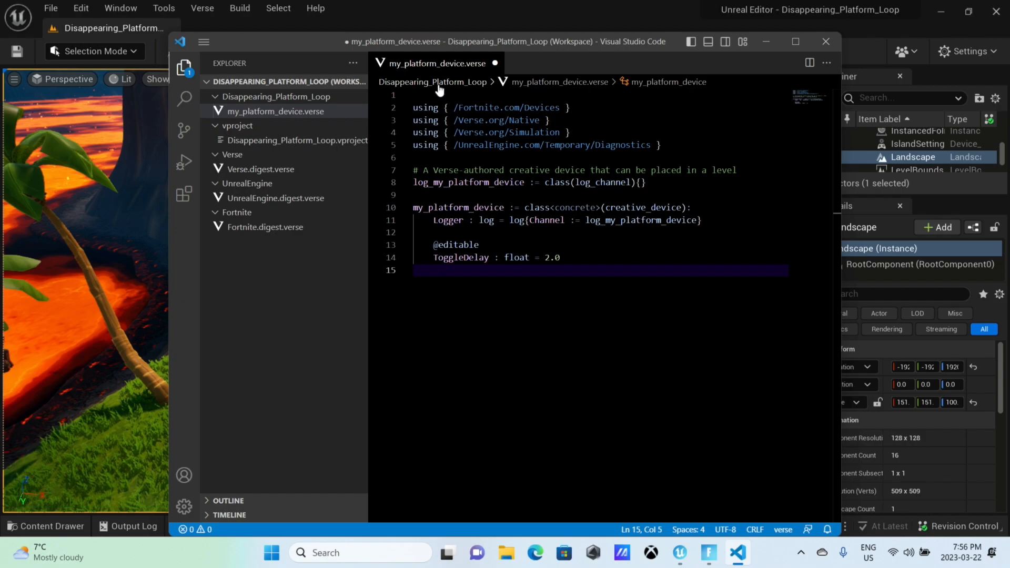
key("Return")
type("@editable")
key("Return")
type("Platofrm")
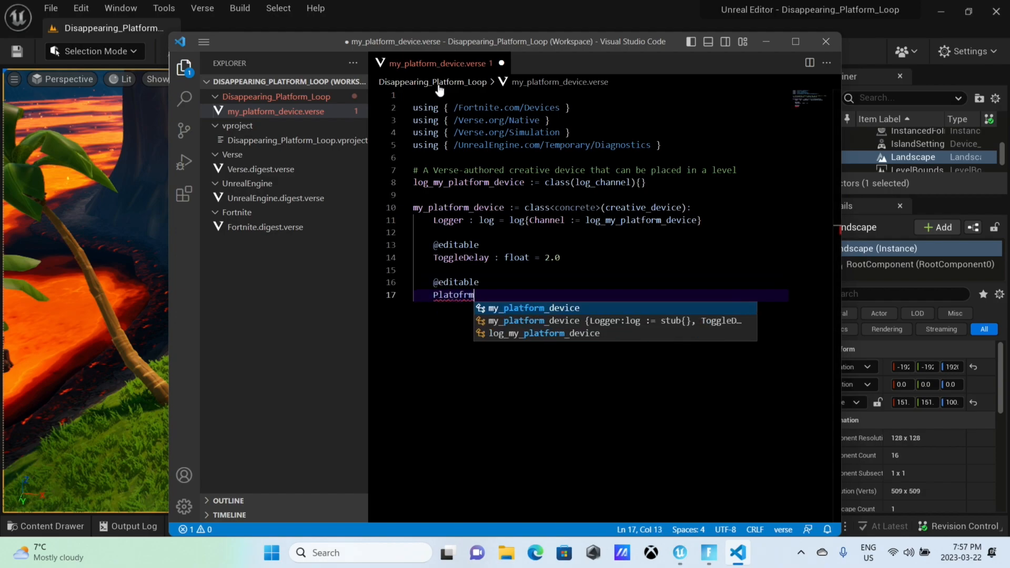
key("BackSpace")
key("BackSpace")
key("BackSpace")
key("BackSpace")
type("form : ")
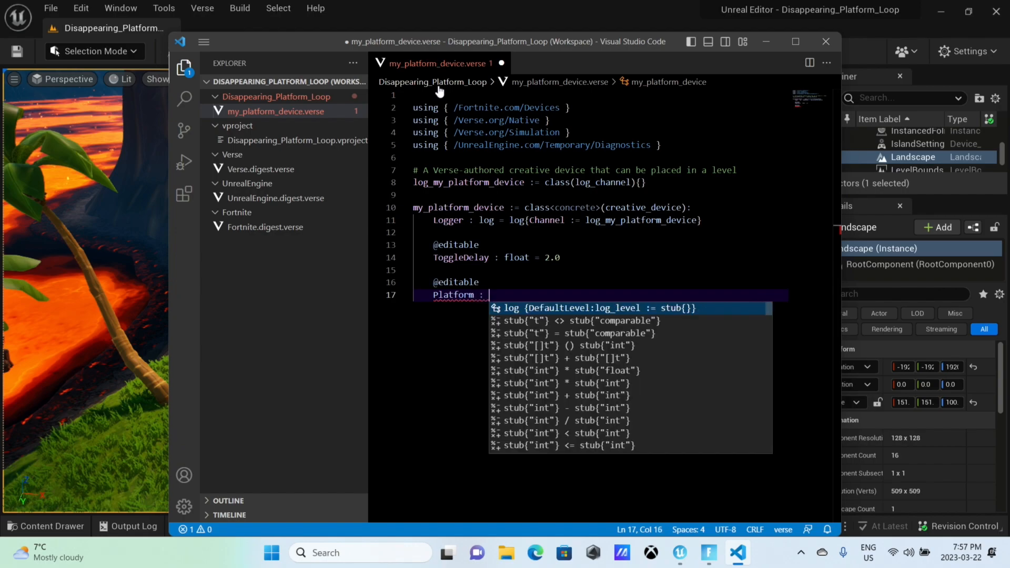
Step: Give the Platform field the type color_changing_tiles_device and the default value "color_changing_tiles_device{}", followed by a blank line
type("color_c")
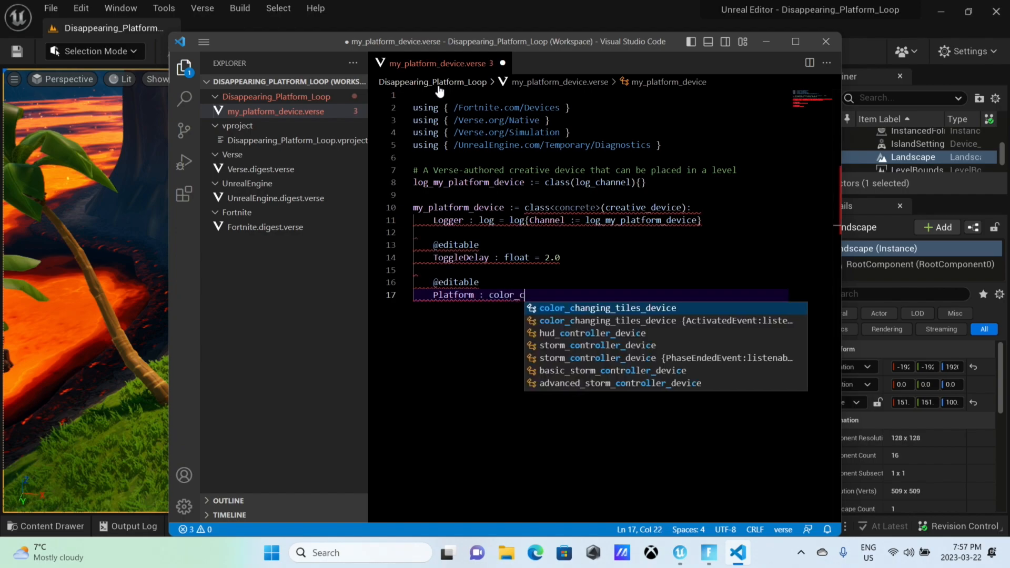
type("hanging")
key("Tab")
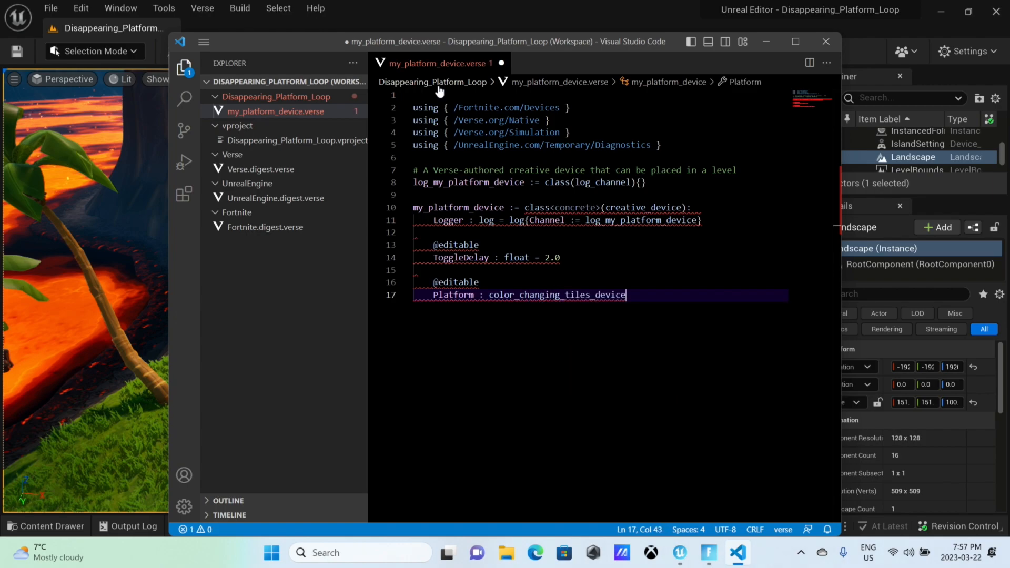
type("= ")
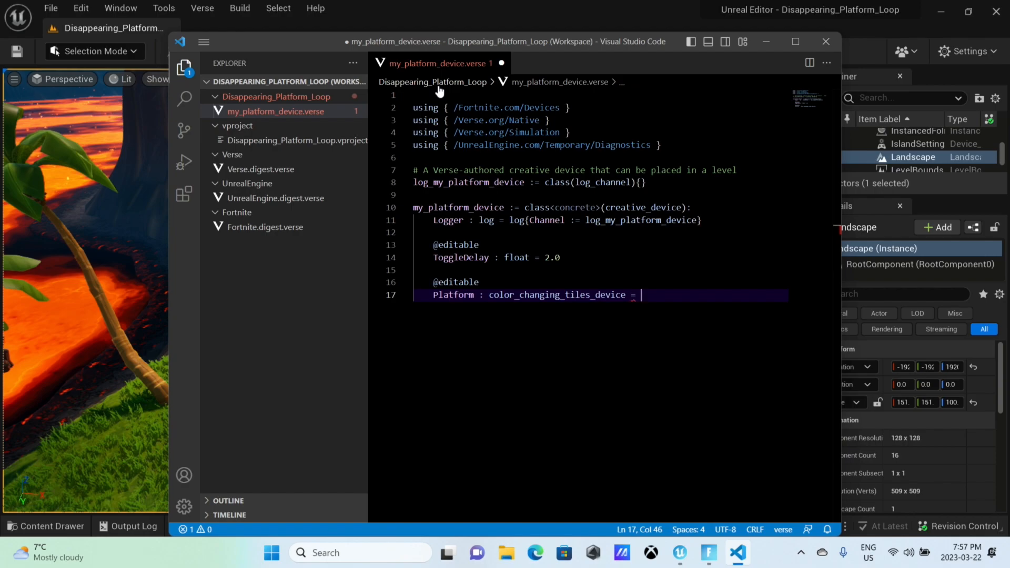
type("color_")
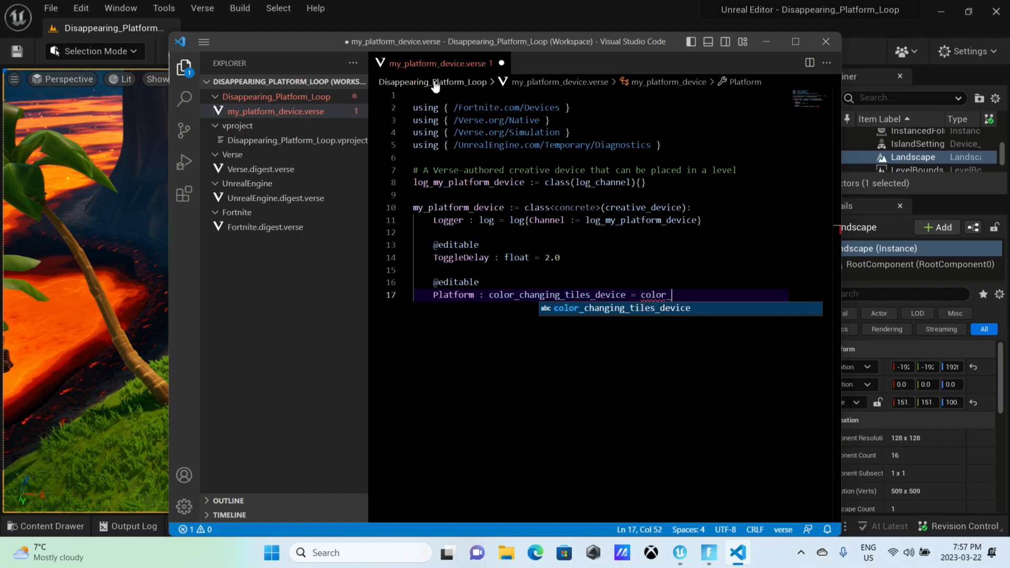
key("Tab")
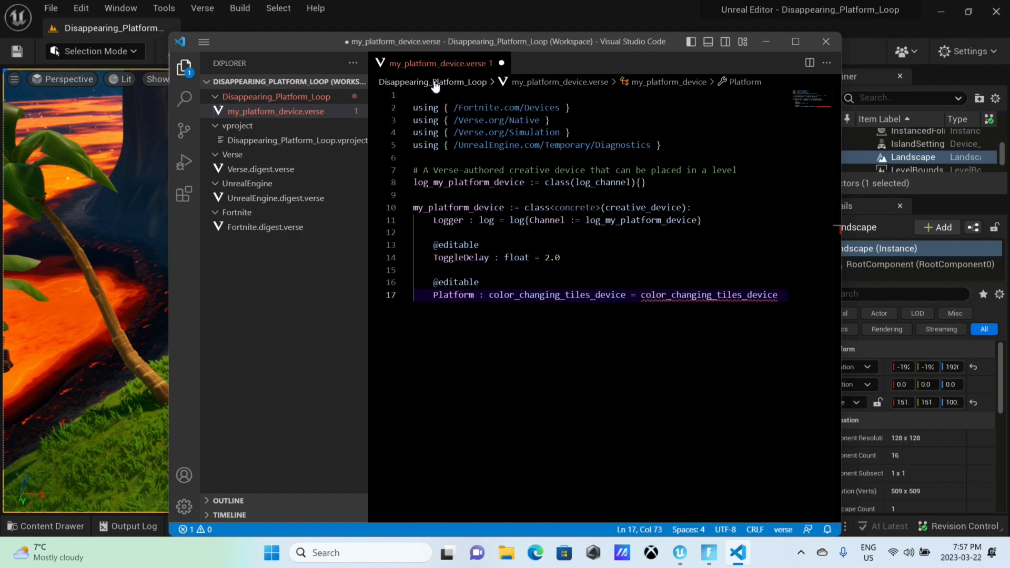
type("{}")
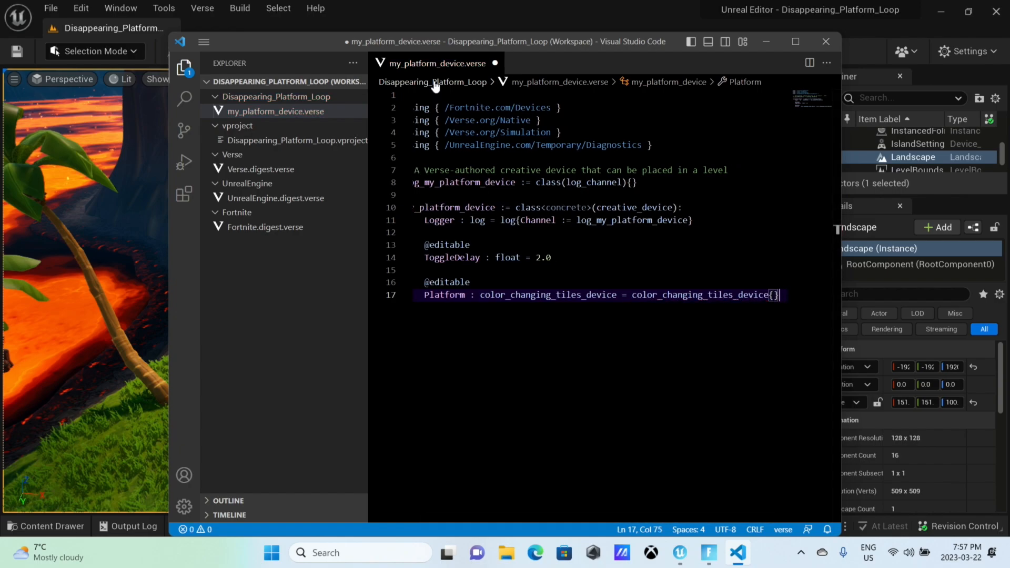
key("Return")
key("Return")
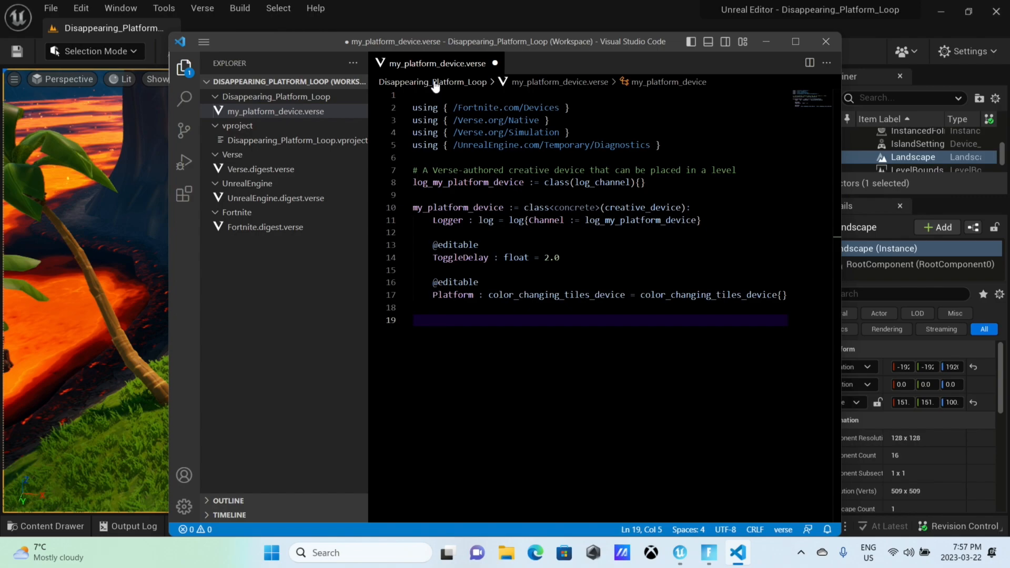
Step: Append the comment "# how long to cycle show/hide" to the ToggleDelay line and save the file
key("Up")
key("Up")
key("End")
key("Up")
key("Up")
key("Up")
key("Left")
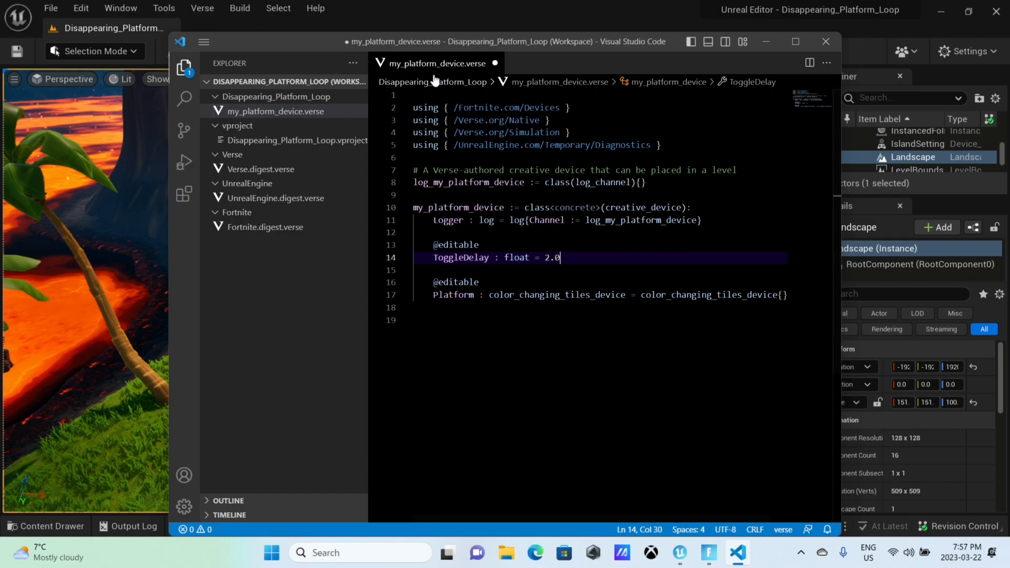
key("End")
type("@")
key("BackSpace")
key("BackSpace")
type("# jpw ;")
key("BackSpace")
key("BackSpace")
key("BackSpace")
key("BackSpace")
key("BackSpace")
type("how long ")
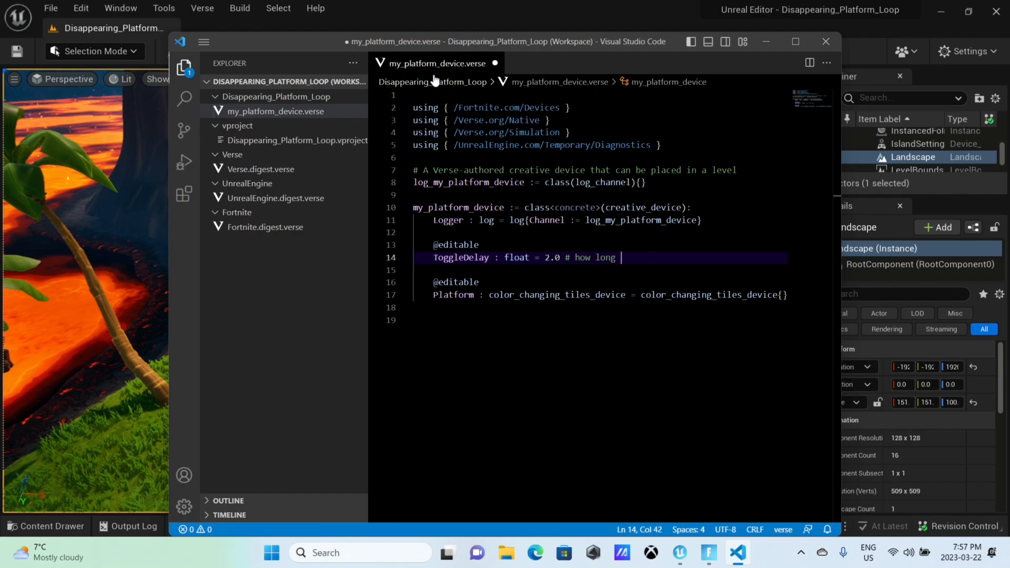
type("to cycle show/hide")
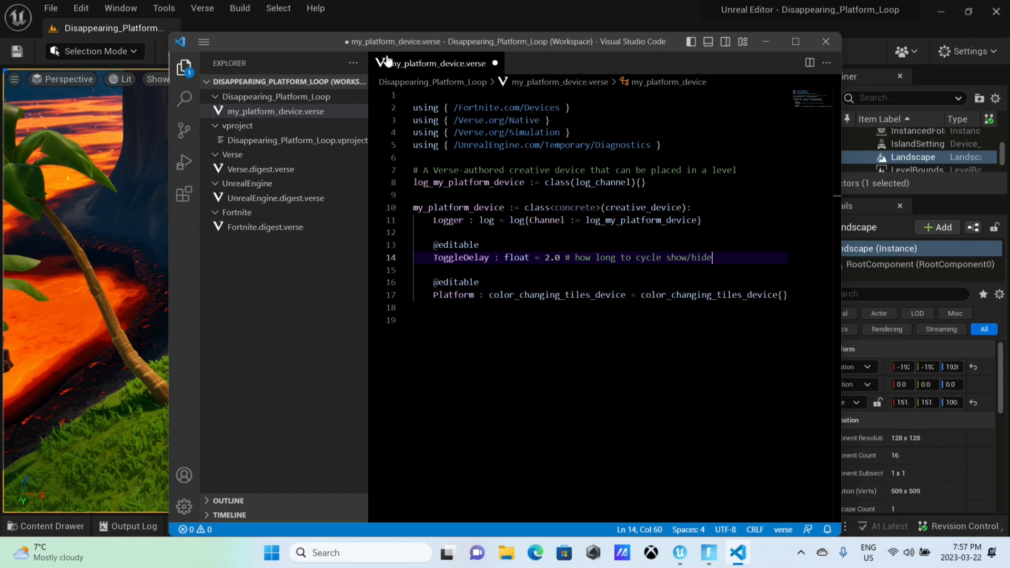
key("ctrl+s")
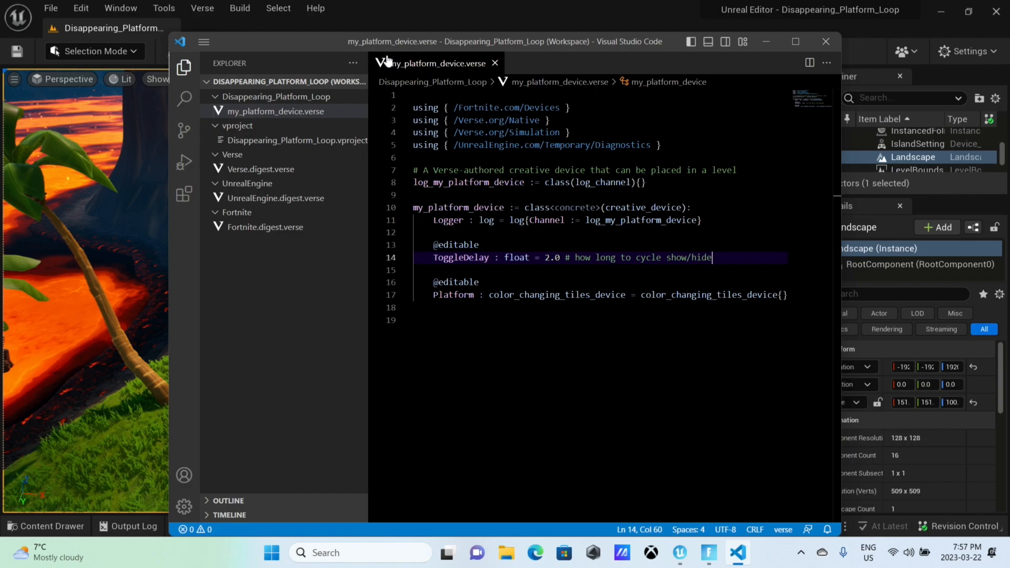
Step: Switch back to Unreal Editor and build the project's Verse code
left_click(404, 12)
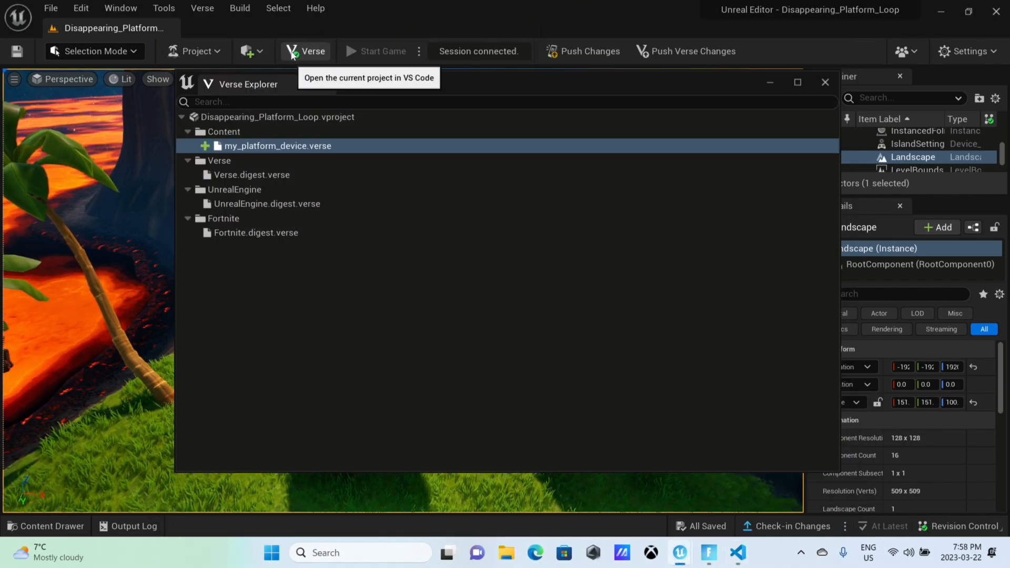
left_click(213, 9)
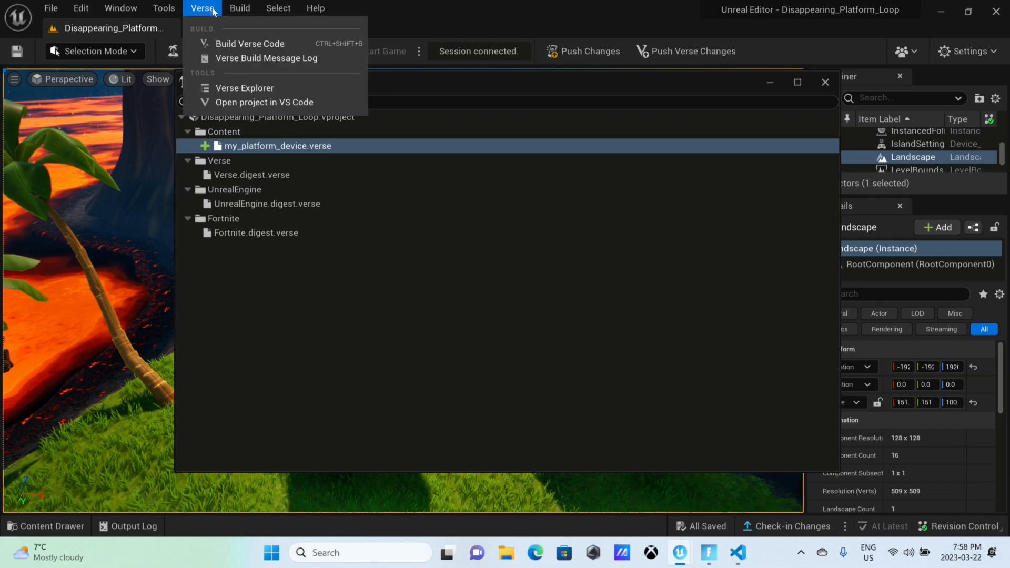
left_click(232, 44)
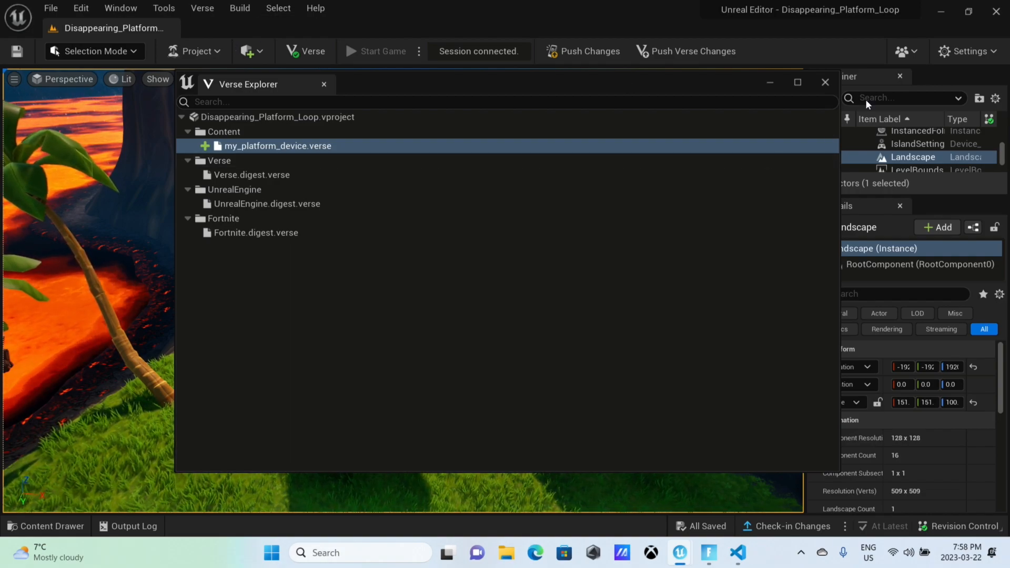
Step: Minimize the Verse Explorer, select the concrete platform pLATFORM1 in the level and look through its user options
left_click(769, 83)
left_click(383, 441)
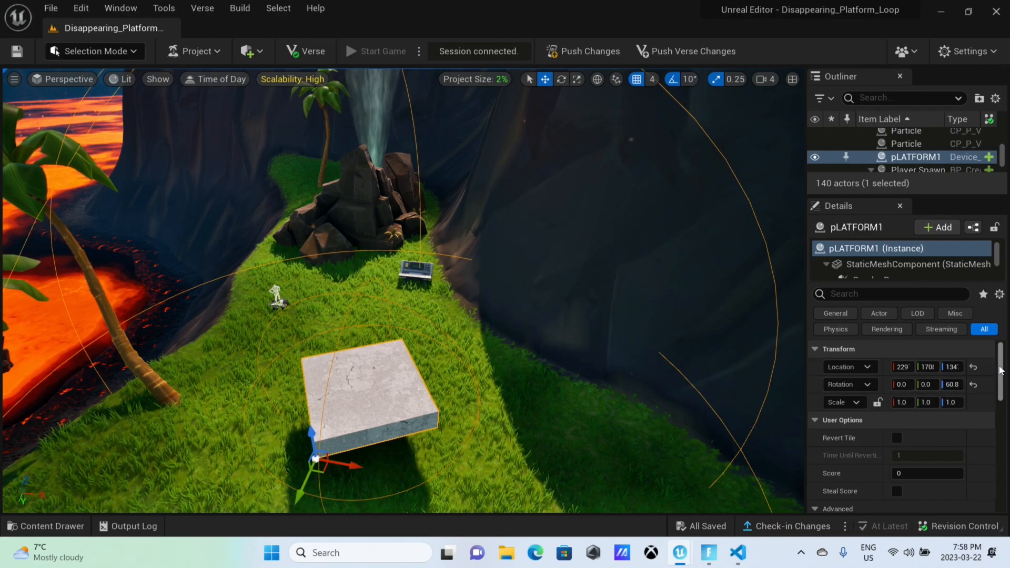
scroll(1001, 375, "down", 1)
scroll(1001, 375, "down", 3)
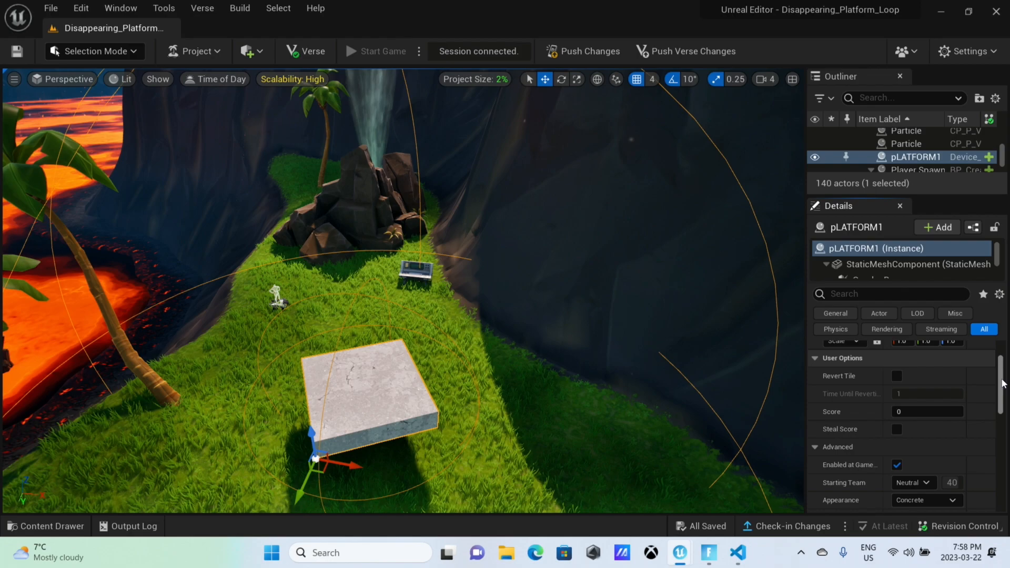
left_click_drag(1002, 381, 994, 352)
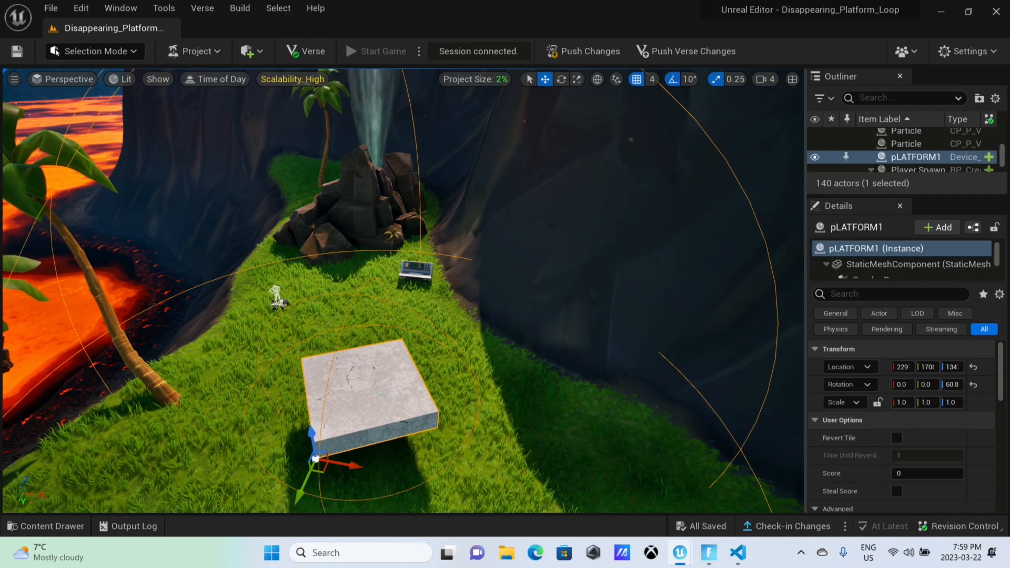
Step: Push the Verse changes to the connected session and widen the Outliner and Details area
left_click(662, 53)
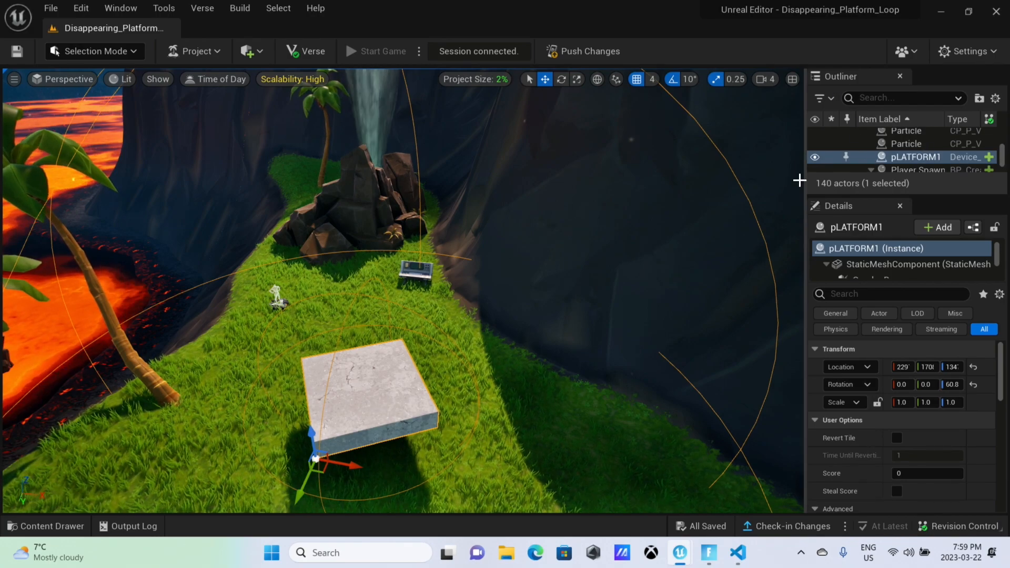
left_click_drag(802, 183, 684, 219)
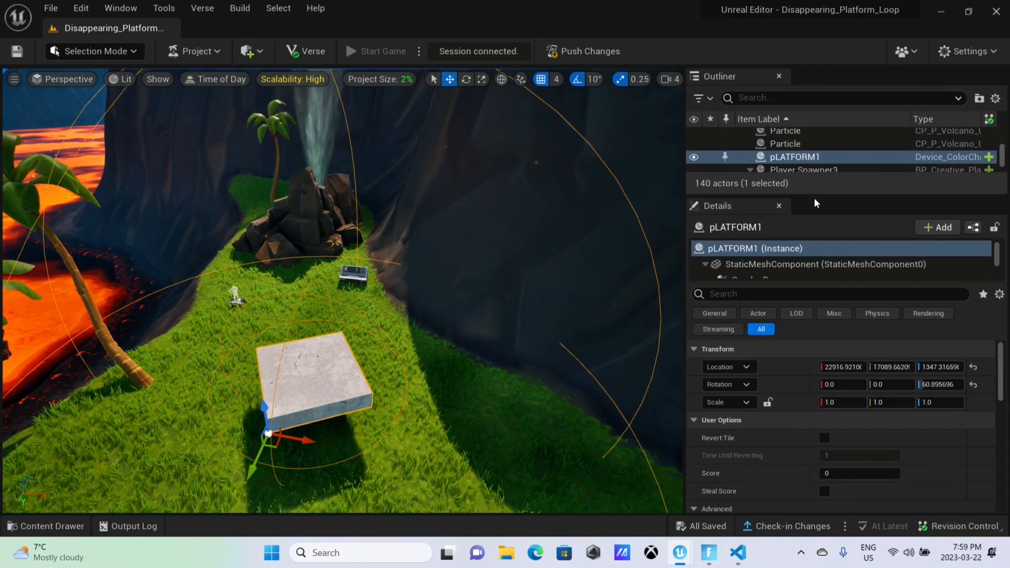
Step: Enlarge the Outliner list, then examine the context options and editable name of the pLATFORM1 actor without changing them
left_click_drag(816, 195, 821, 268)
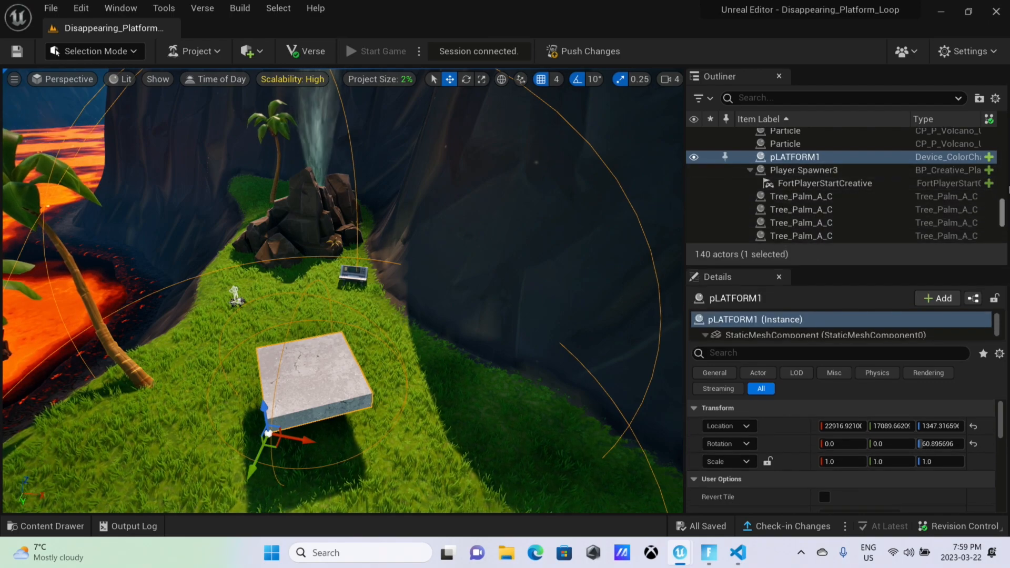
left_click_drag(1003, 215, 972, 206)
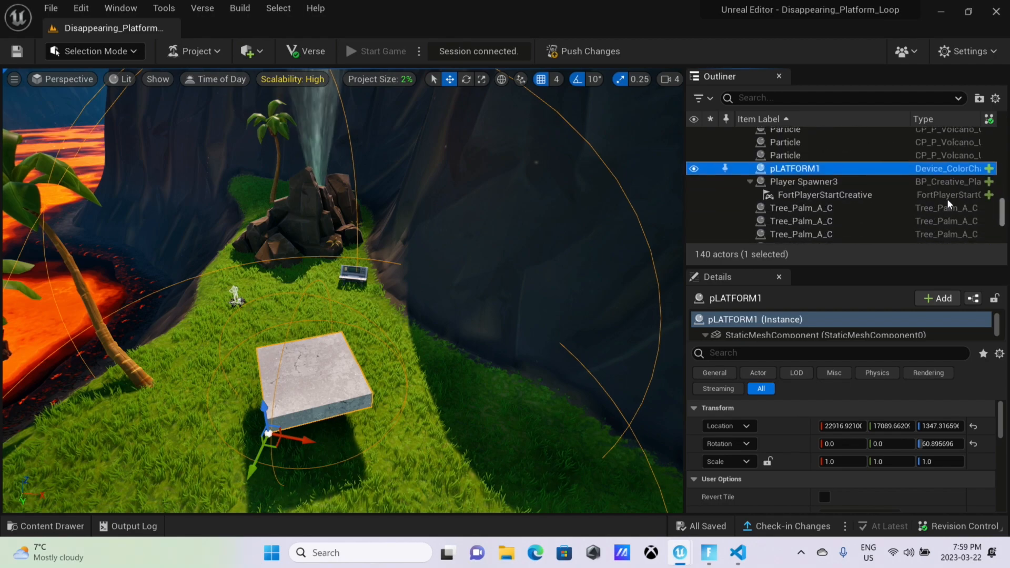
right_click(799, 169)
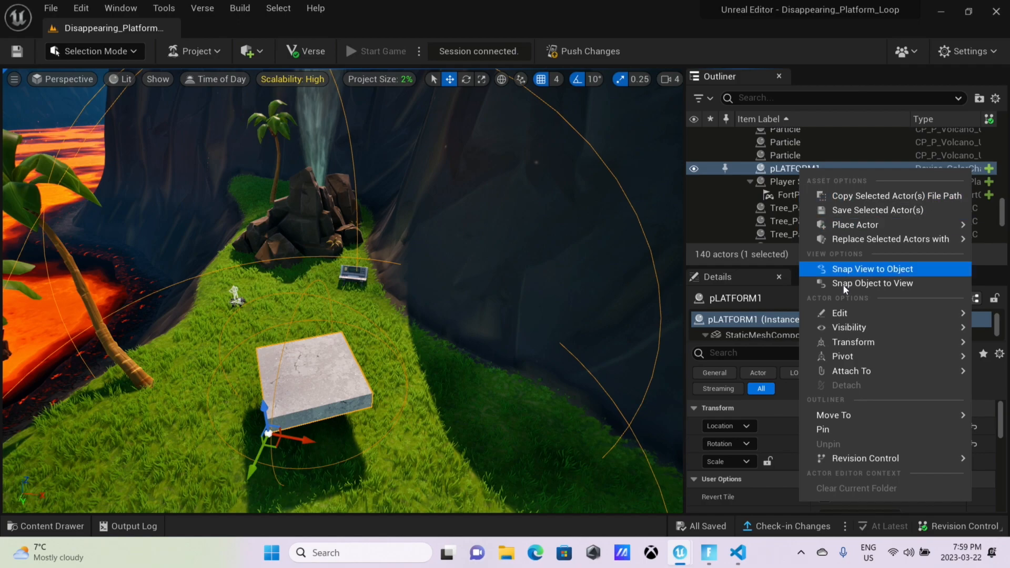
mouse_move(855, 312)
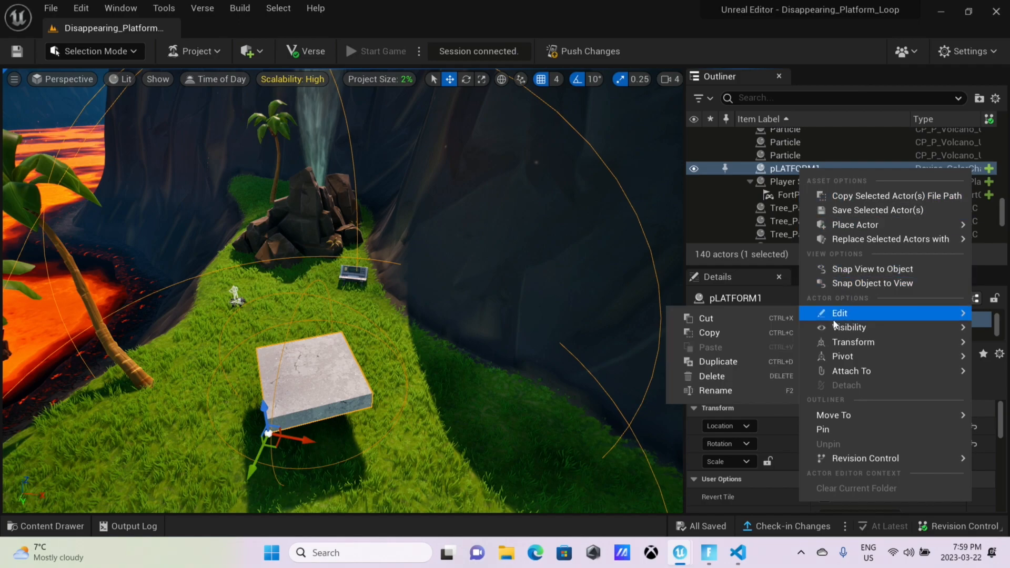
mouse_move(861, 458)
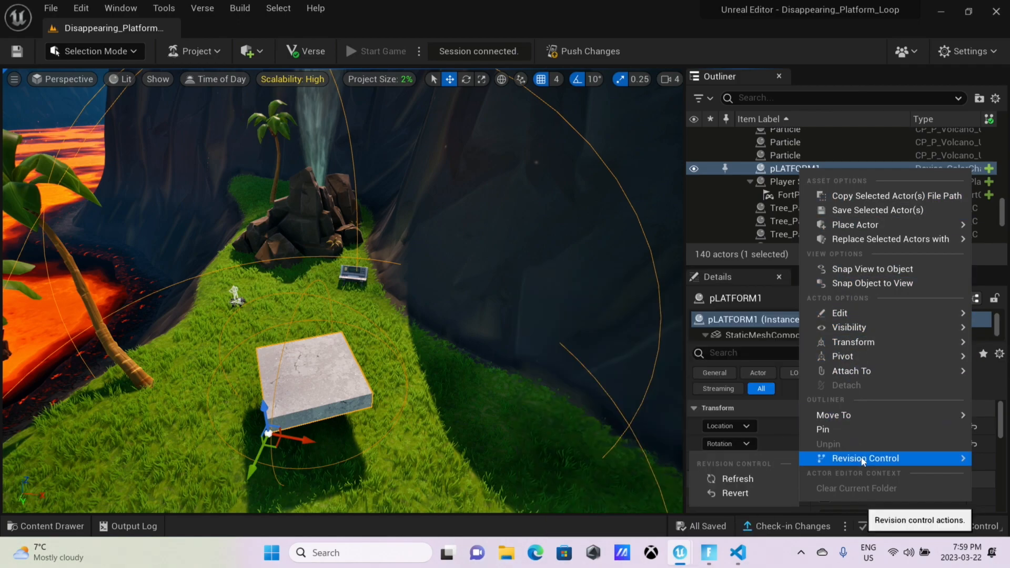
left_click(783, 169)
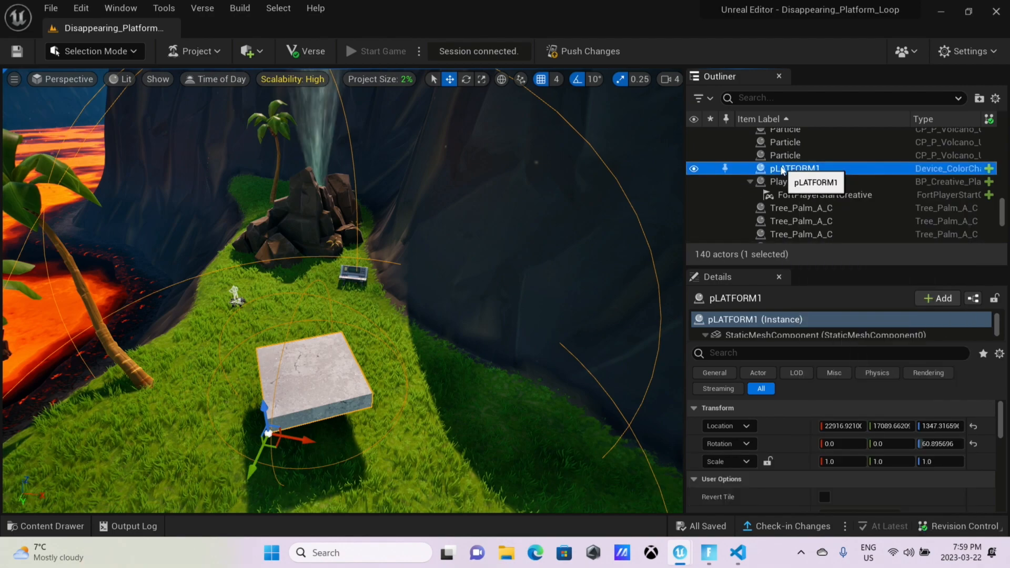
left_click(783, 169)
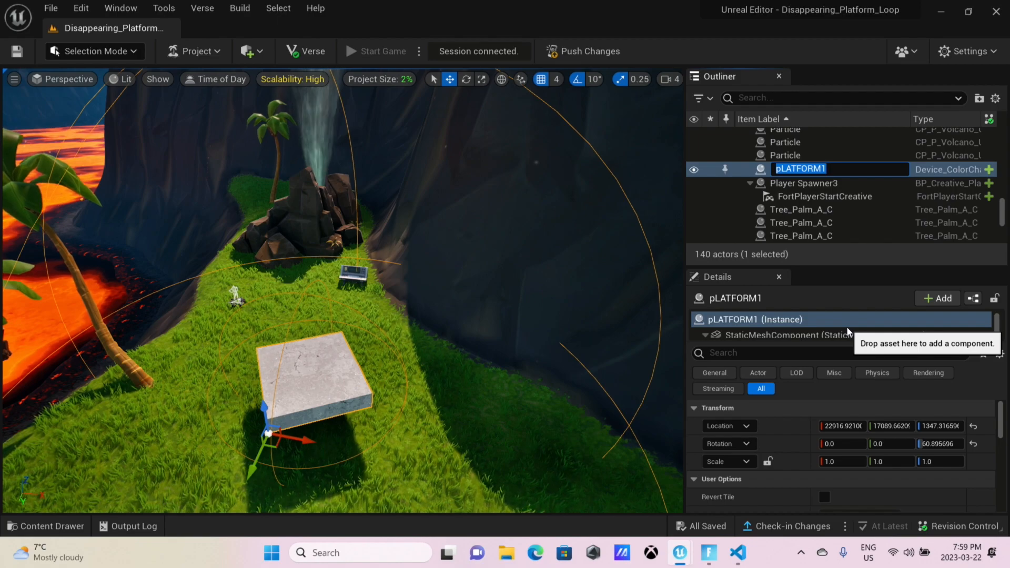
left_click_drag(995, 424, 1003, 459)
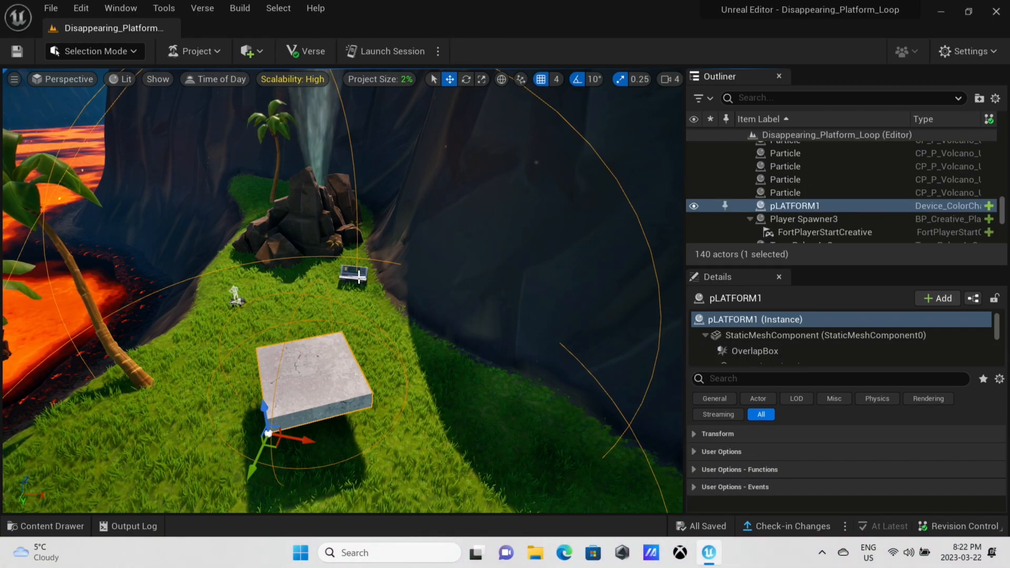
Step: On the my platform device in the level, set ToggleDelay to 4.0 and assign pLATFORM1 as its Platform
left_click(361, 279)
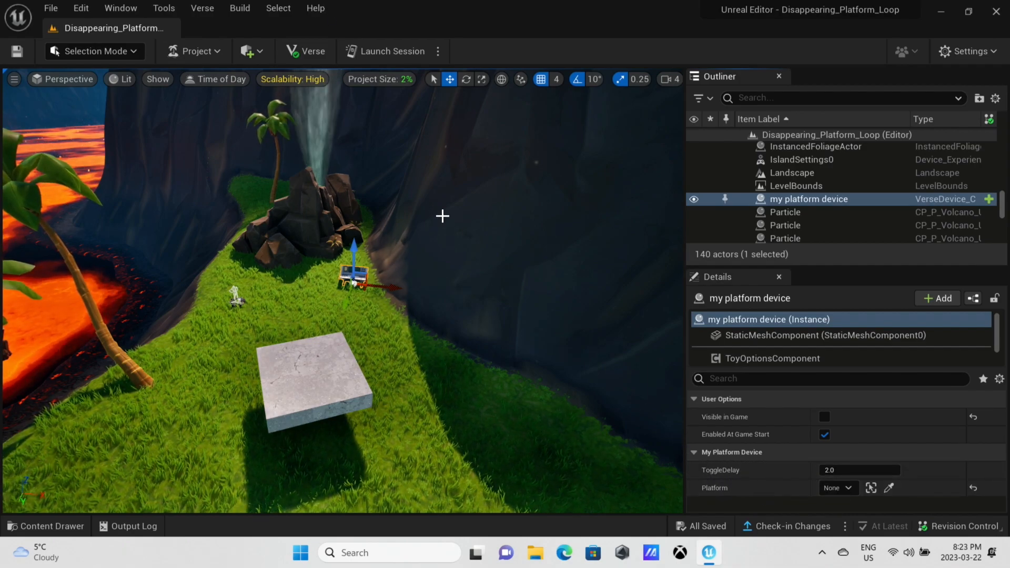
left_click(837, 471)
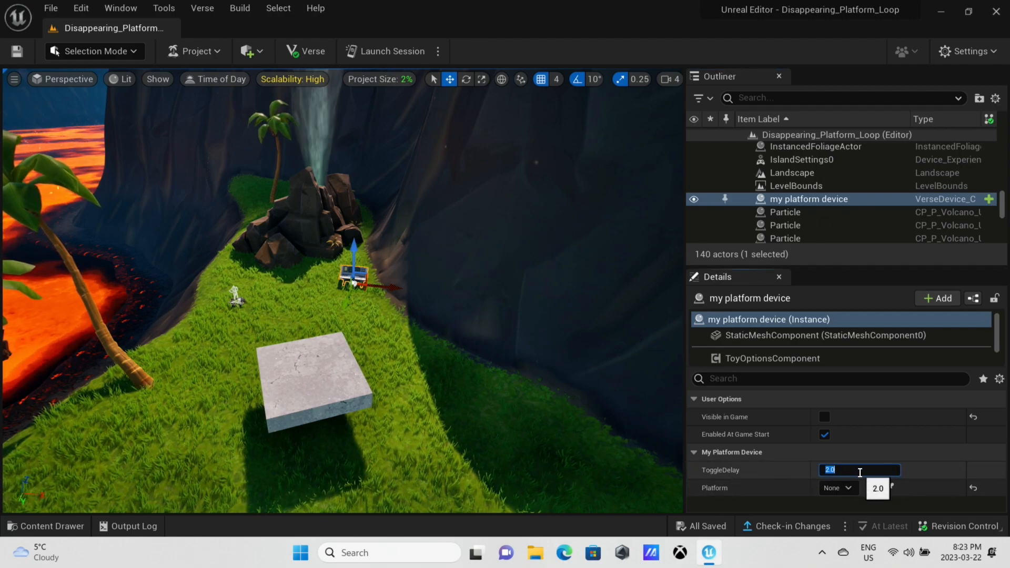
type("4")
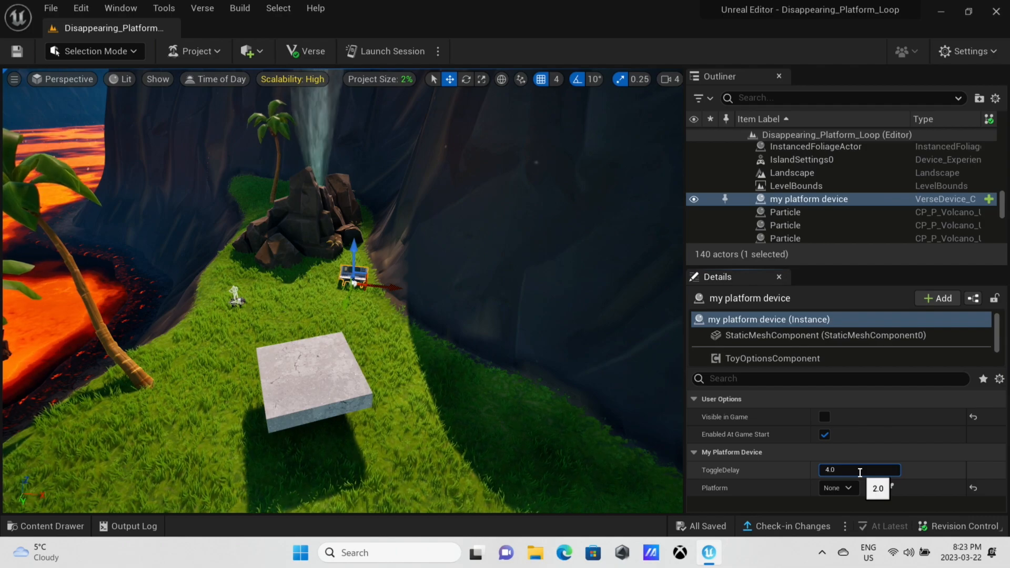
key("Return")
left_click(842, 487)
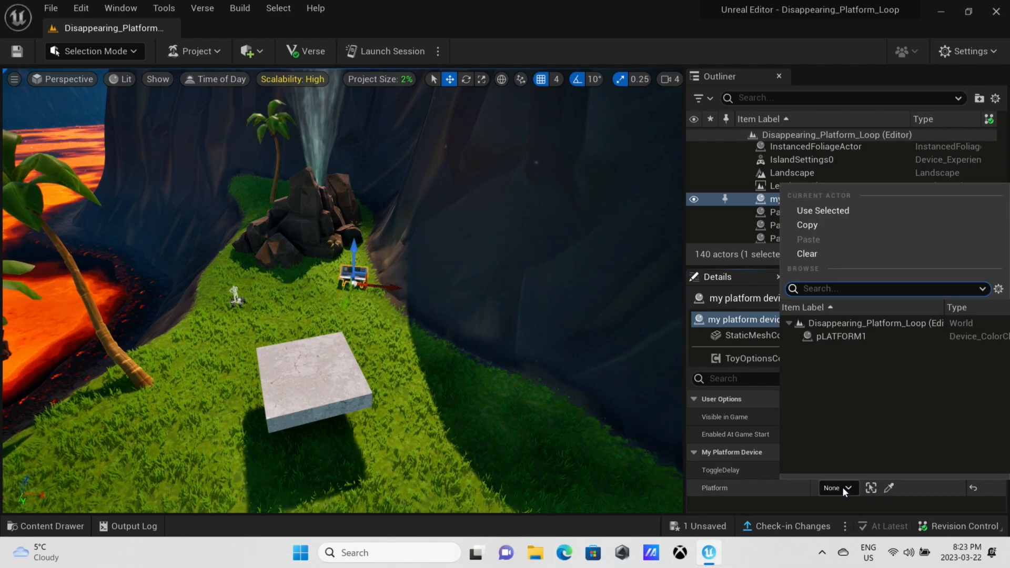
left_click(851, 336)
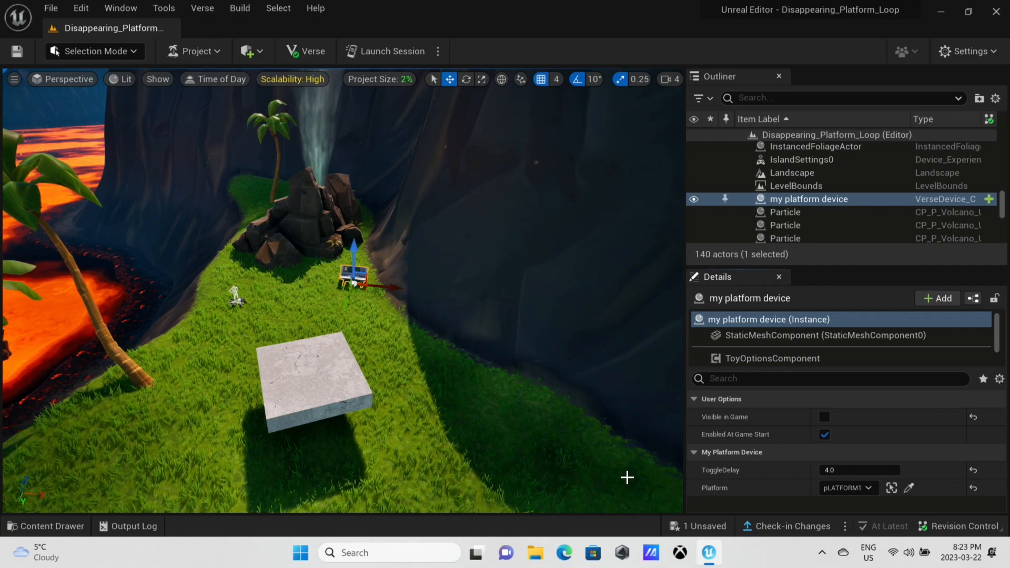
Step: Open my_platform_device.verse from the Verse Explorer in Visual Studio Code
left_click(202, 8)
left_click(228, 88)
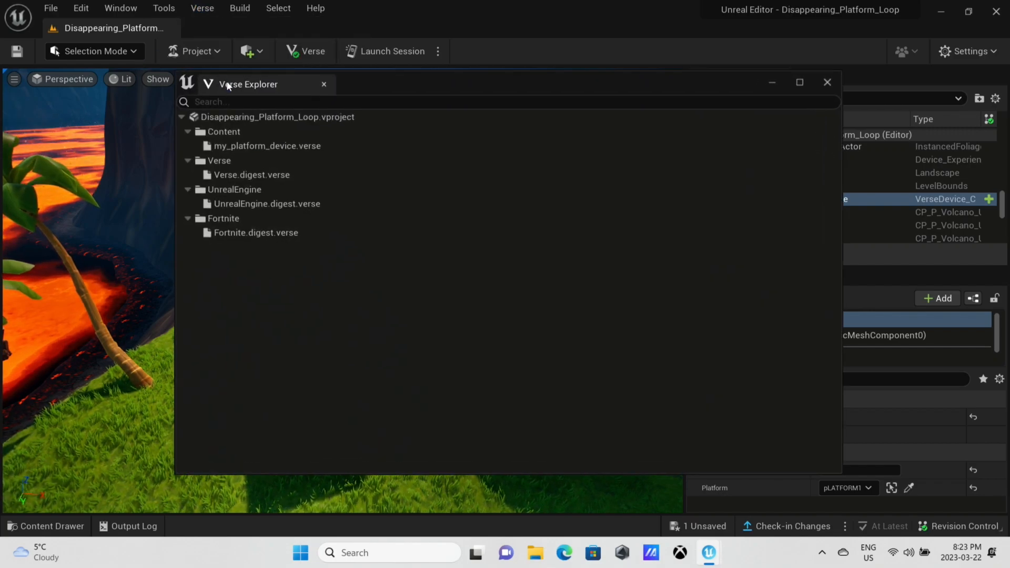
left_click(268, 148)
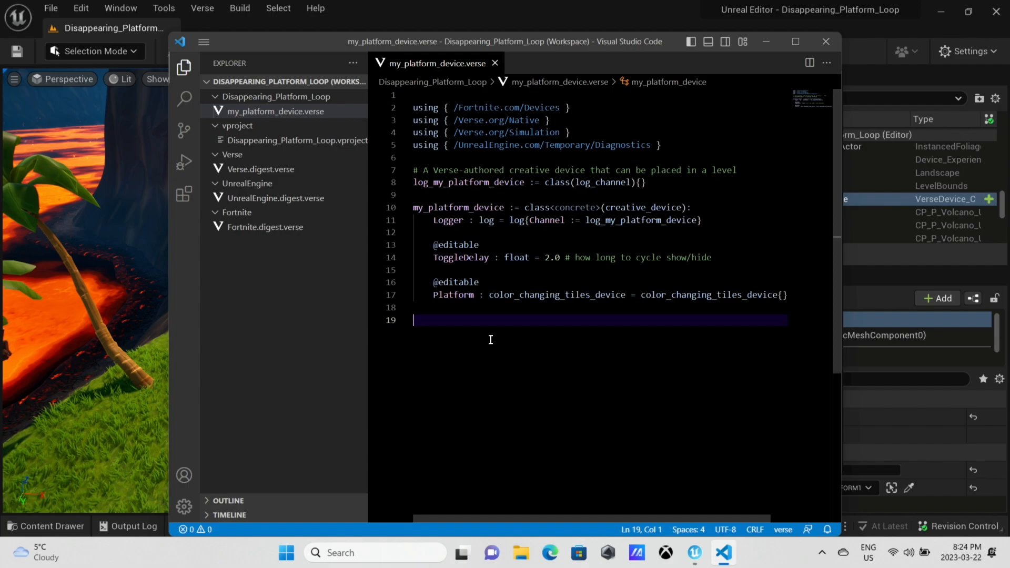
Step: Begin a function below the Platform property, leaving blank lines between, with the unindented text "OnBegin<override>()"
key("Return")
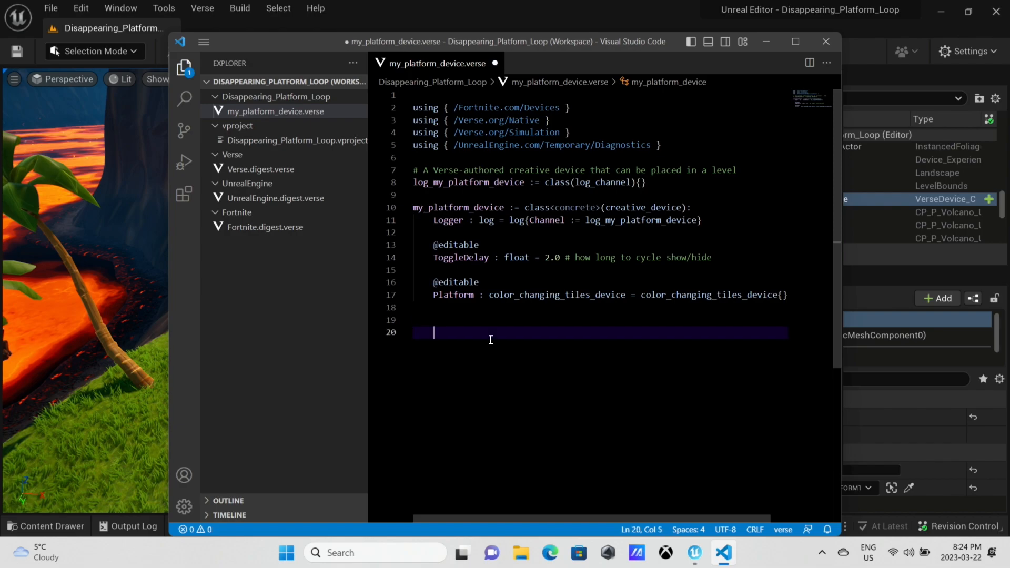
key("Return")
key("BackSpace")
type("onBegi")
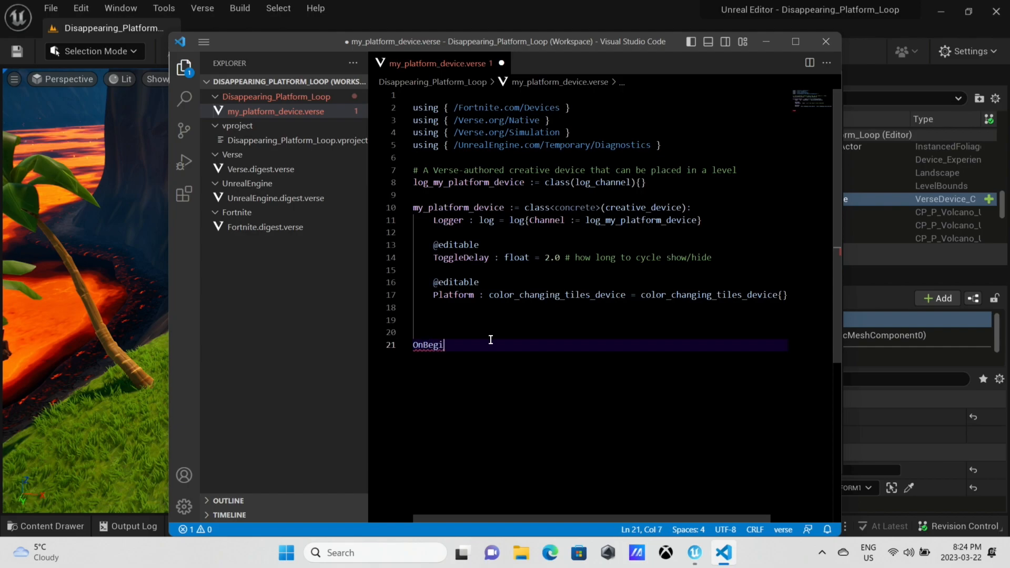
type("n<override")
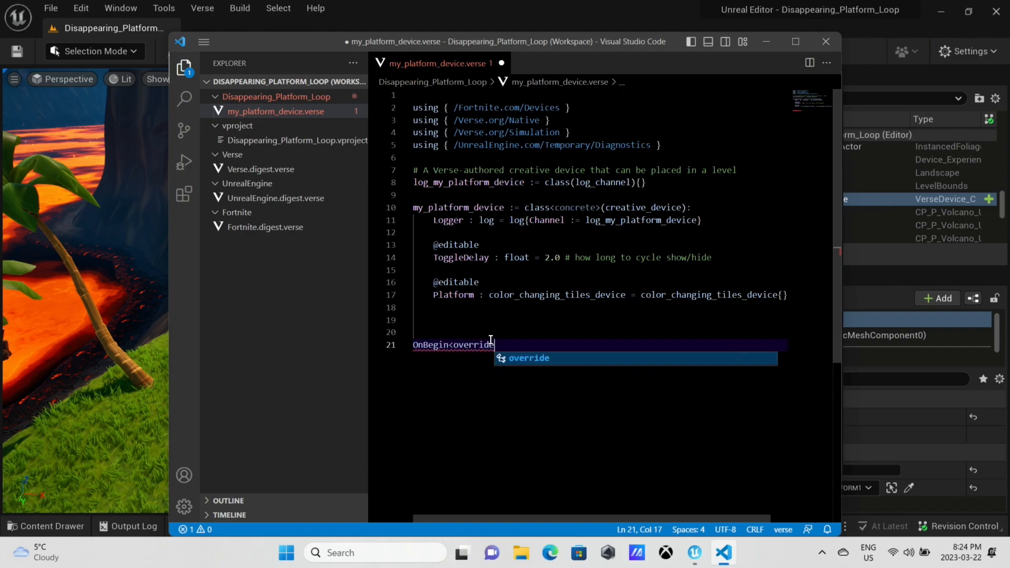
type(">")
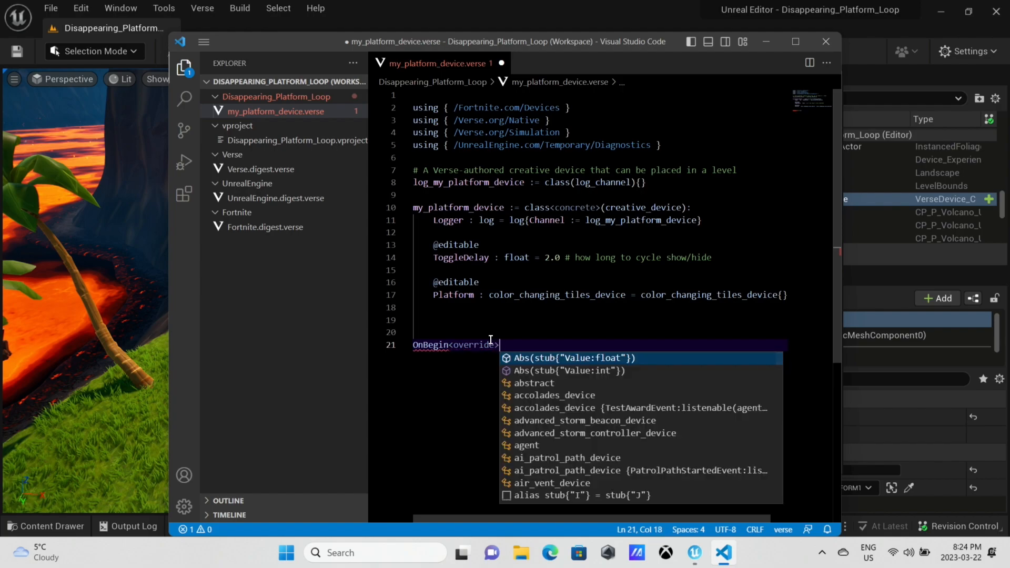
type("()")
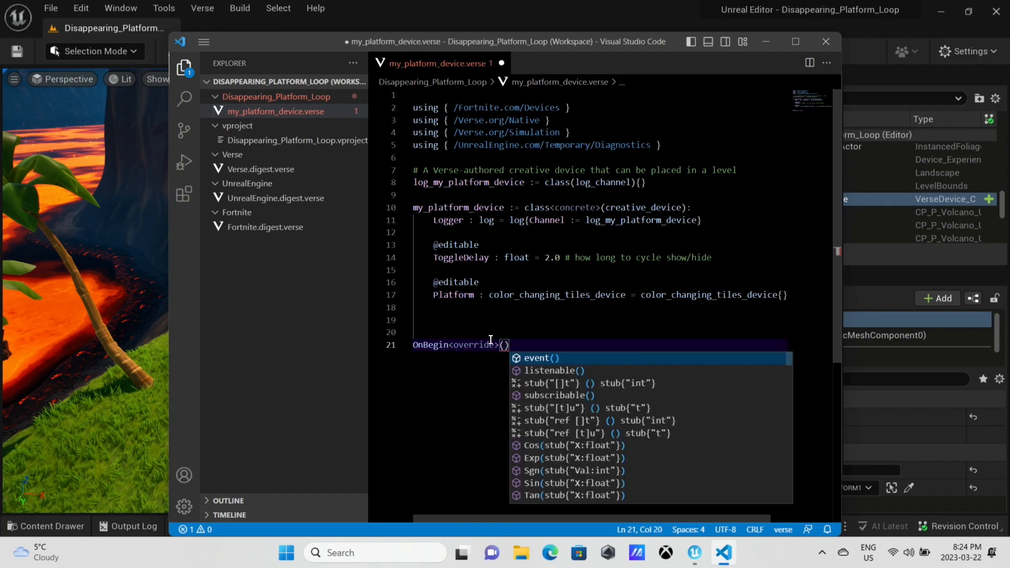
Step: Complete the OnBegin signature with "<suspends> : void ="
type("susepdnd")
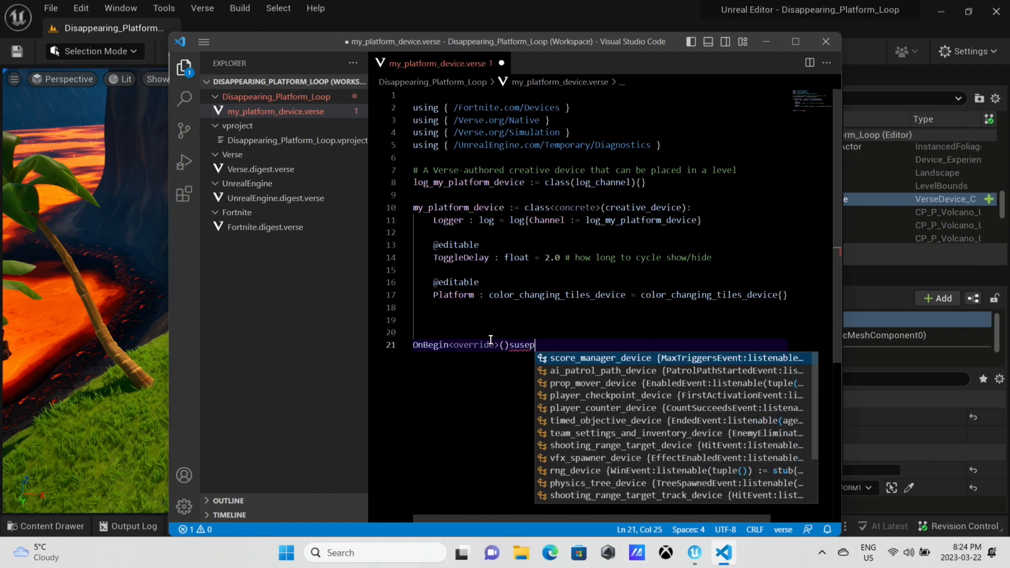
key("BackSpace")
key("BackSpace")
type("pends")
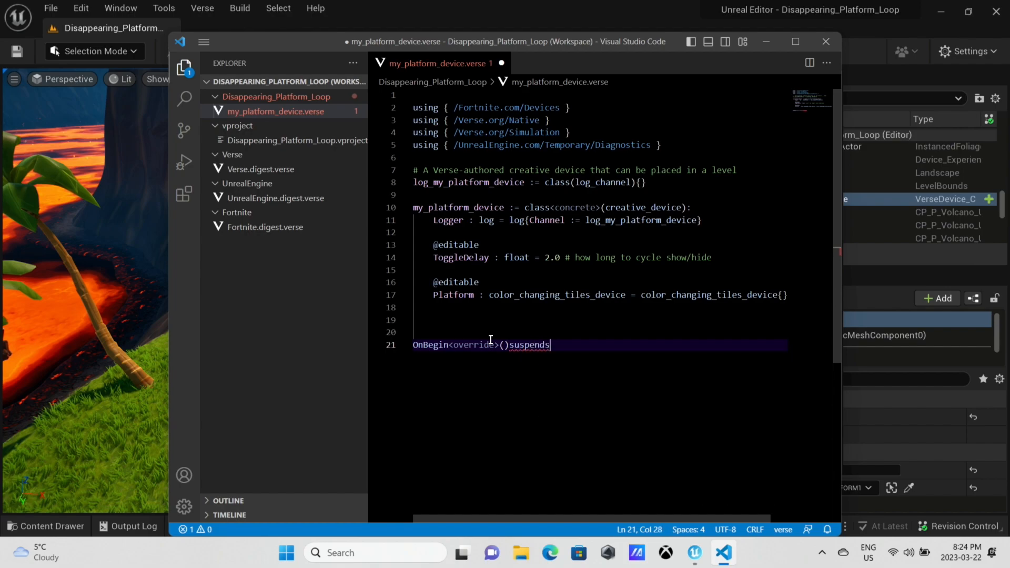
key("BackSpace")
key("BackSpace")
key("BackSpace")
key("BackSpace")
key("BackSpace")
key("BackSpace")
key("BackSpace")
key("BackSpace")
type("<susep")
key("BackSpace")
key("BackSpace")
type("pends>")
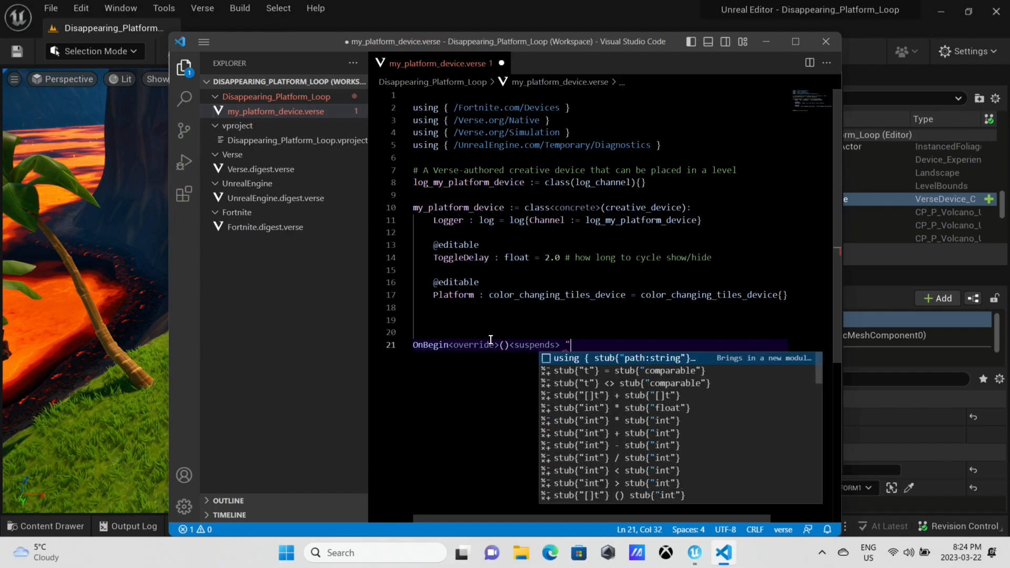
type(" :")
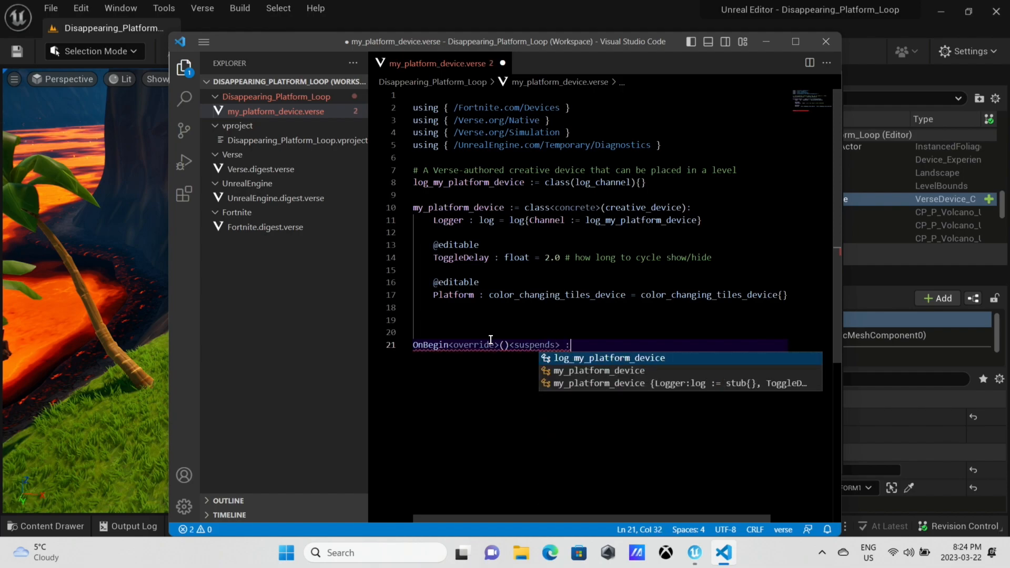
type(" void =")
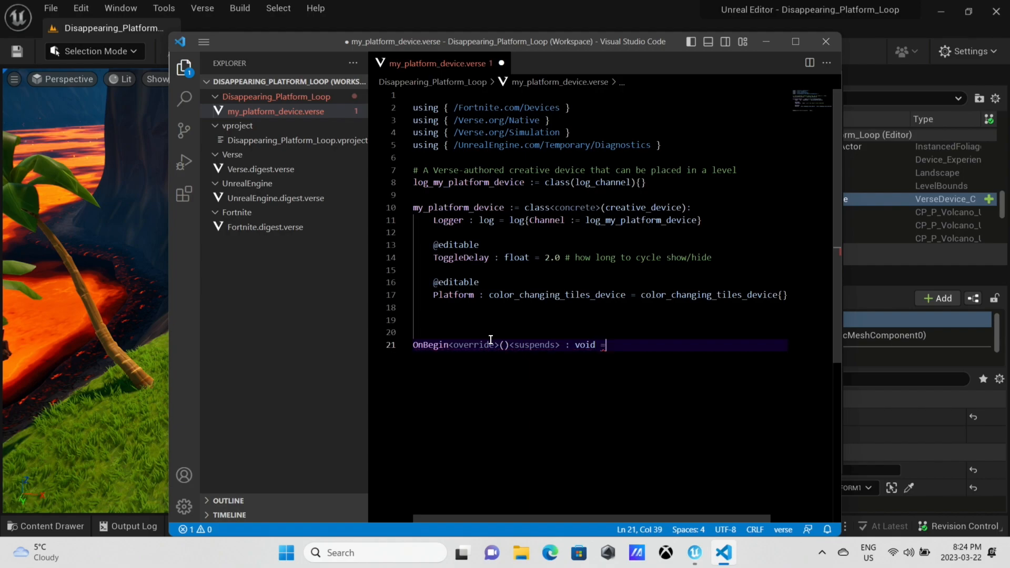
Step: Add the indented line "Platform.Hide() # become invisible" as the first statement of OnBegin
key("Return")
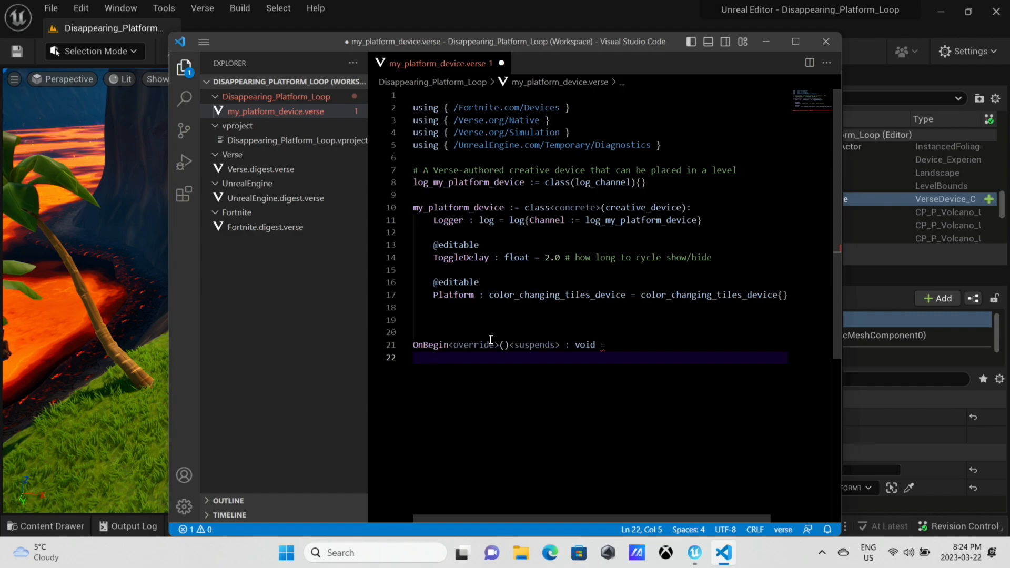
type("Platform")
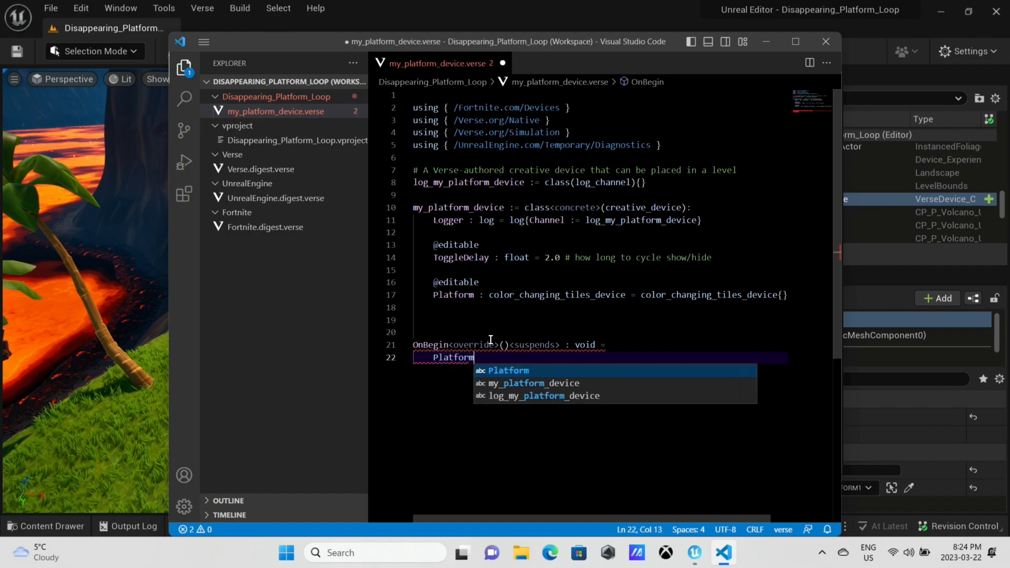
type(".Hide")
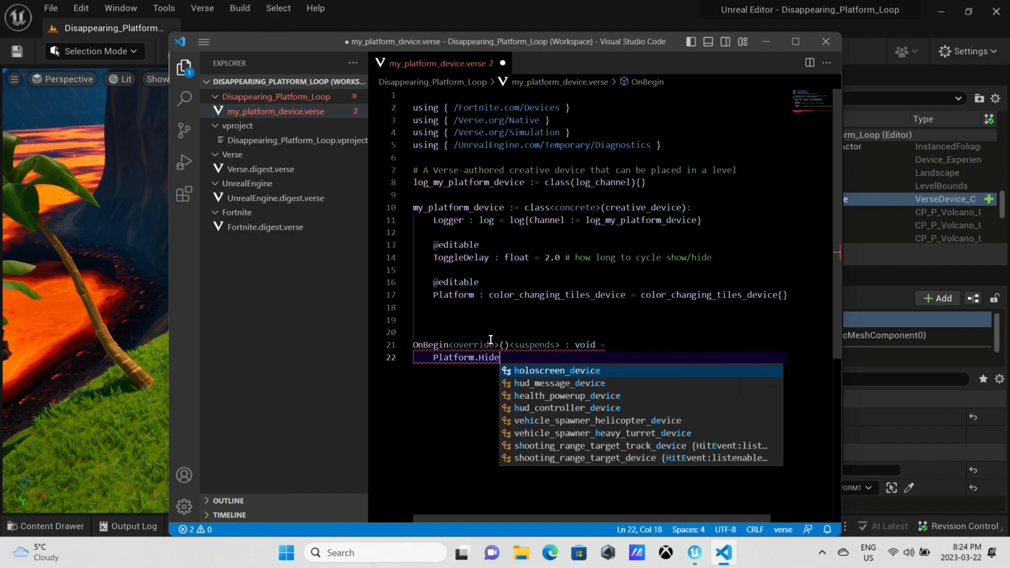
type("() # ")
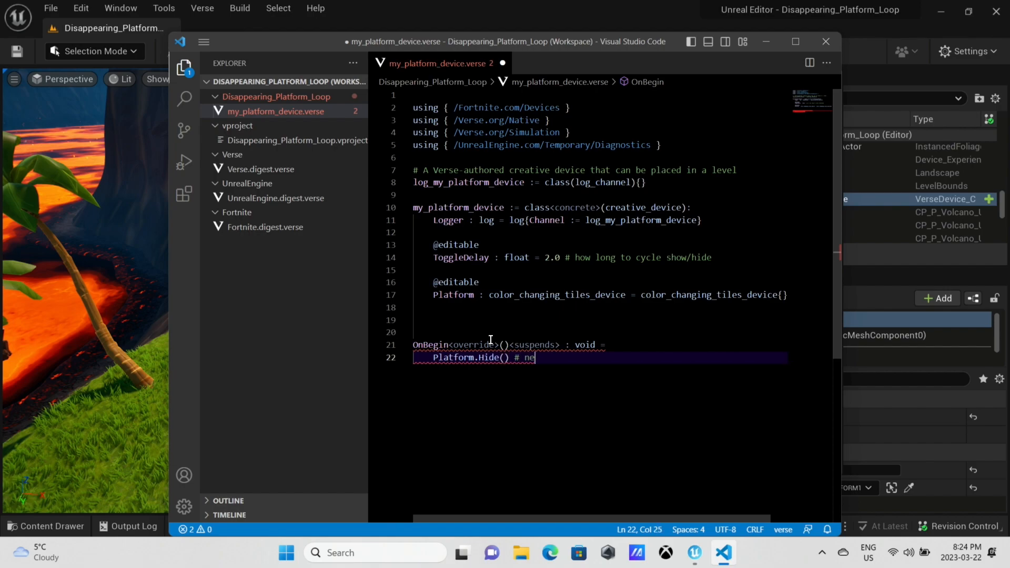
type("become invisible")
Step: Add the line "Platform.Show() # become visible" below the Hide call, followed by two new lines
key("Return")
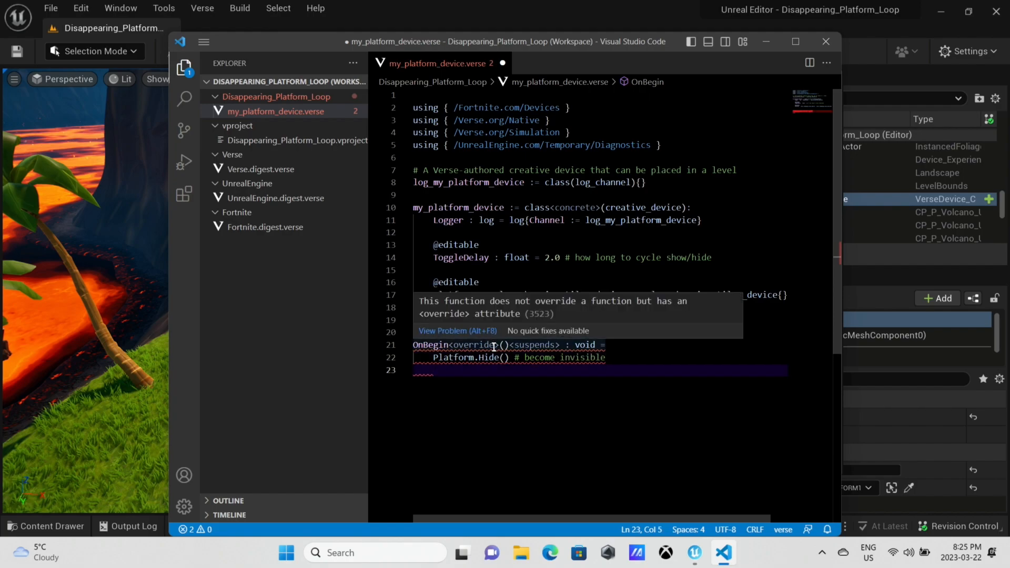
type("Platform.")
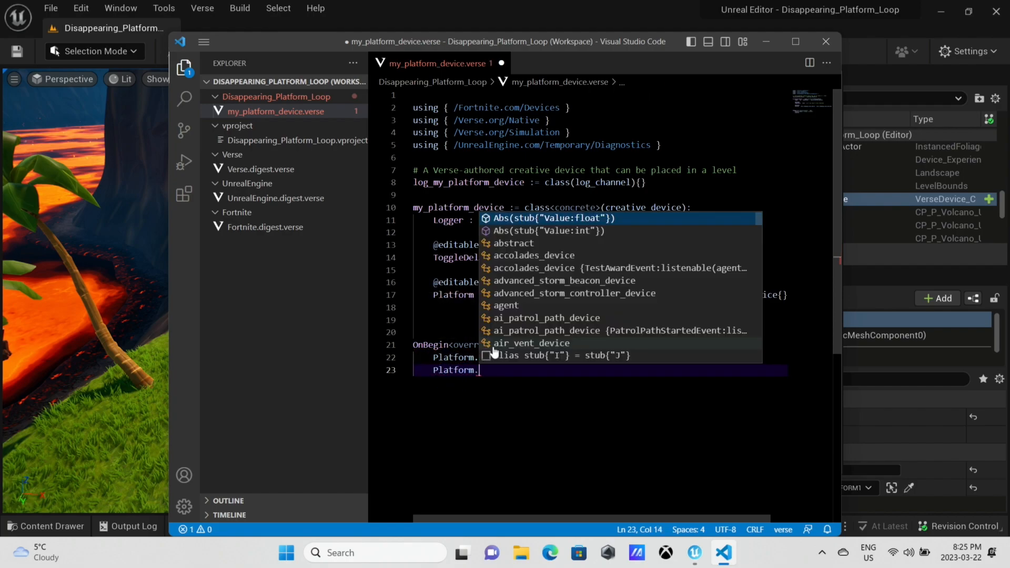
type("Show() ")
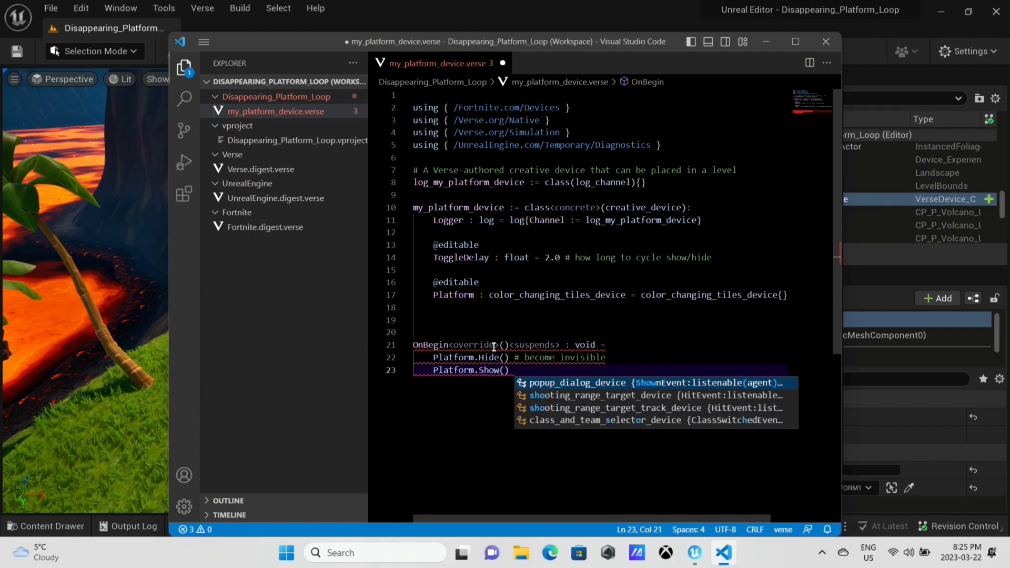
type("# become visible")
key("Return")
key("Return")
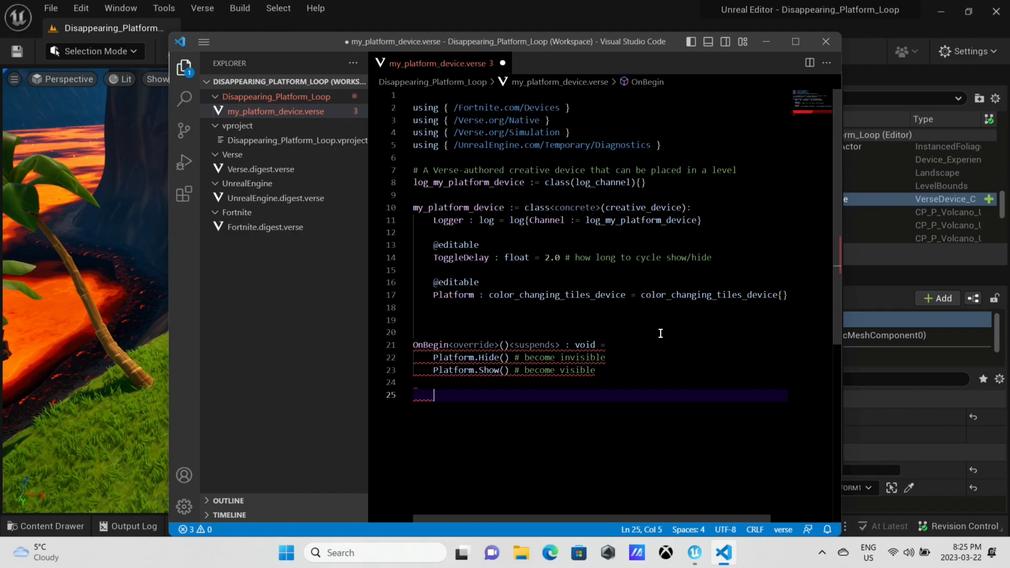
Step: Insert the line "Sleep(ToggleDelay)" between the Platform.Hide() and Platform.Show() calls in OnBegin
left_click(637, 365)
key("Up")
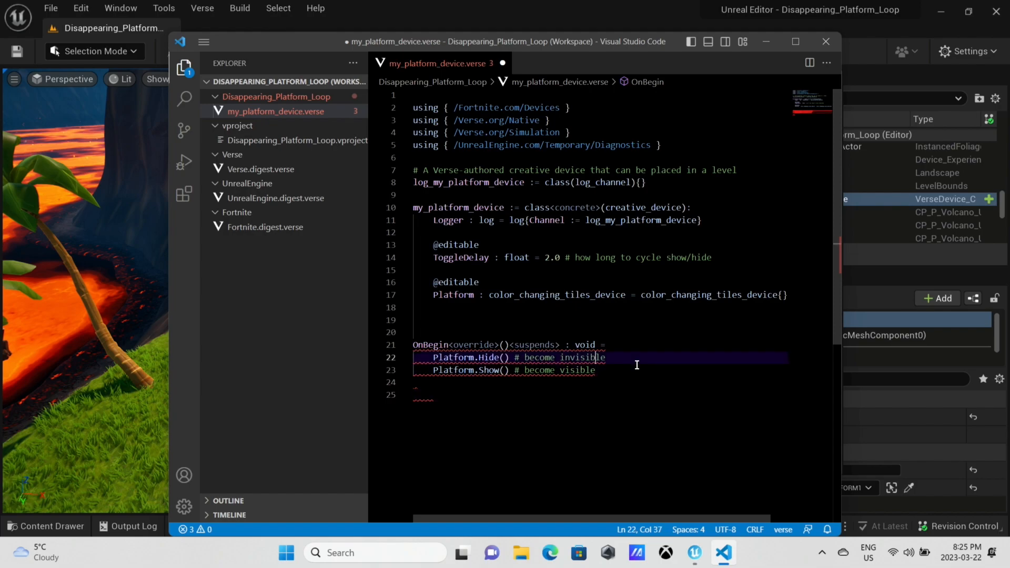
key("Return")
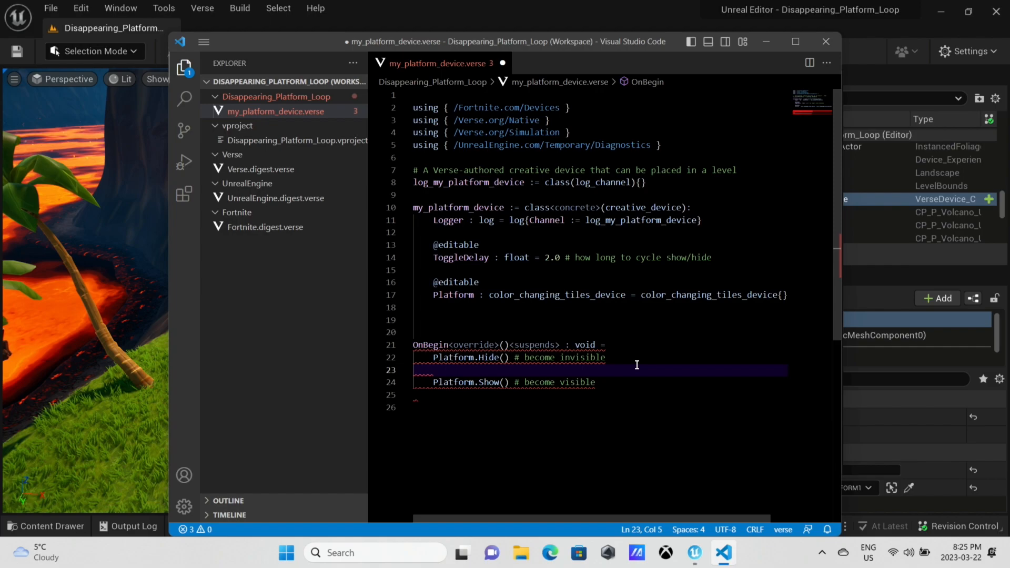
type("S")
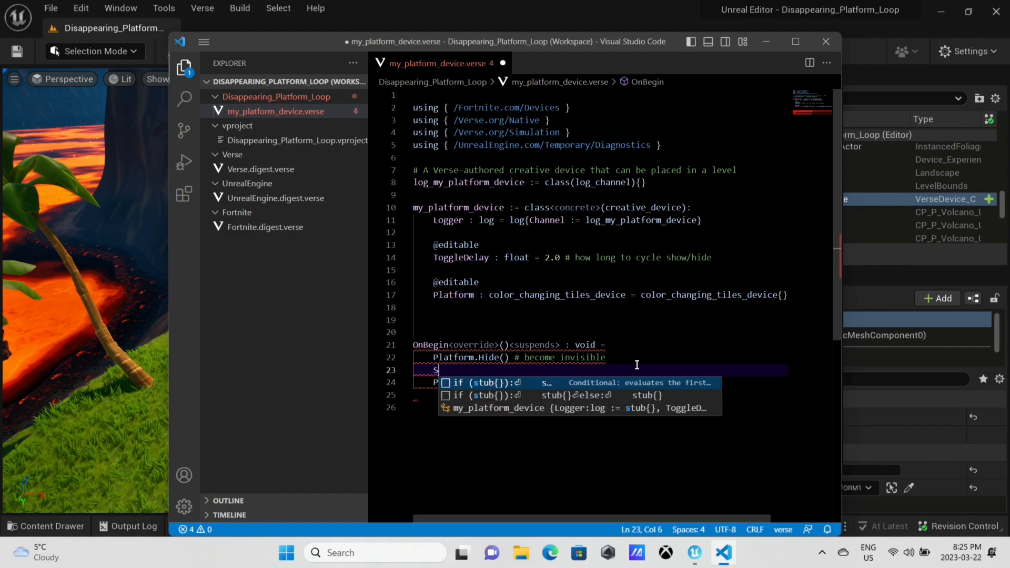
type("leep(")
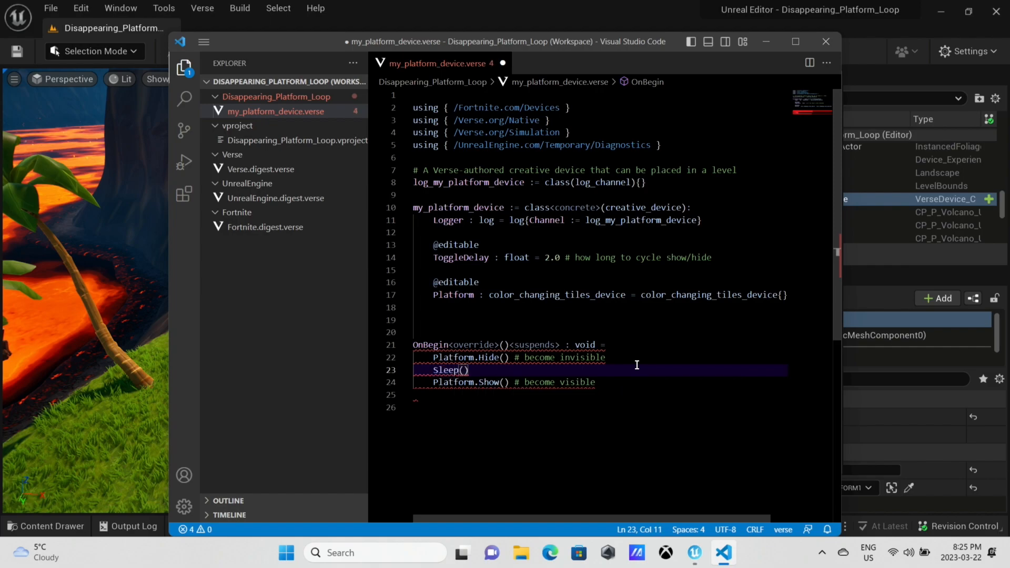
type("Toggle")
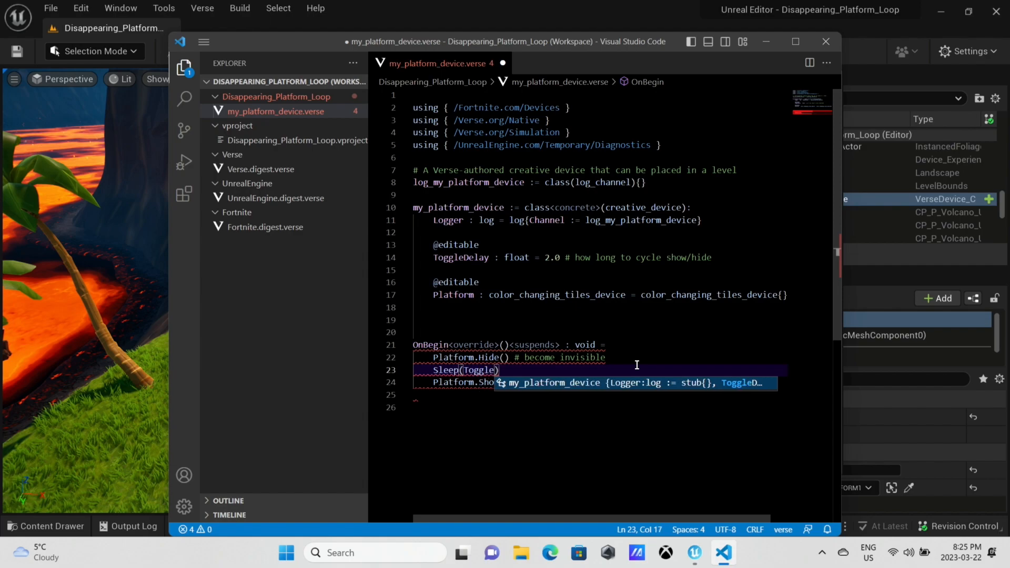
key("Tab")
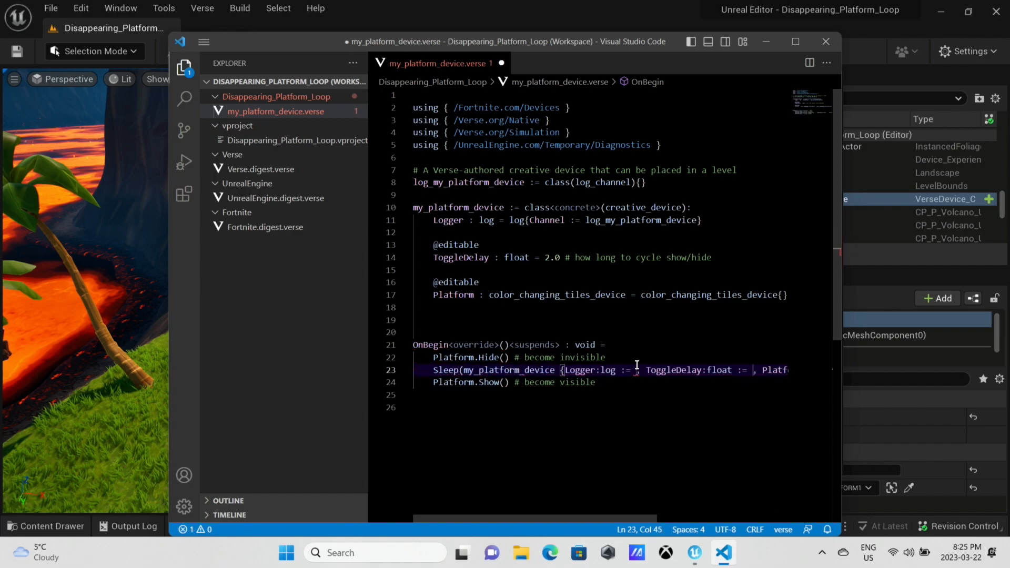
key("ctrl+z")
type("Del")
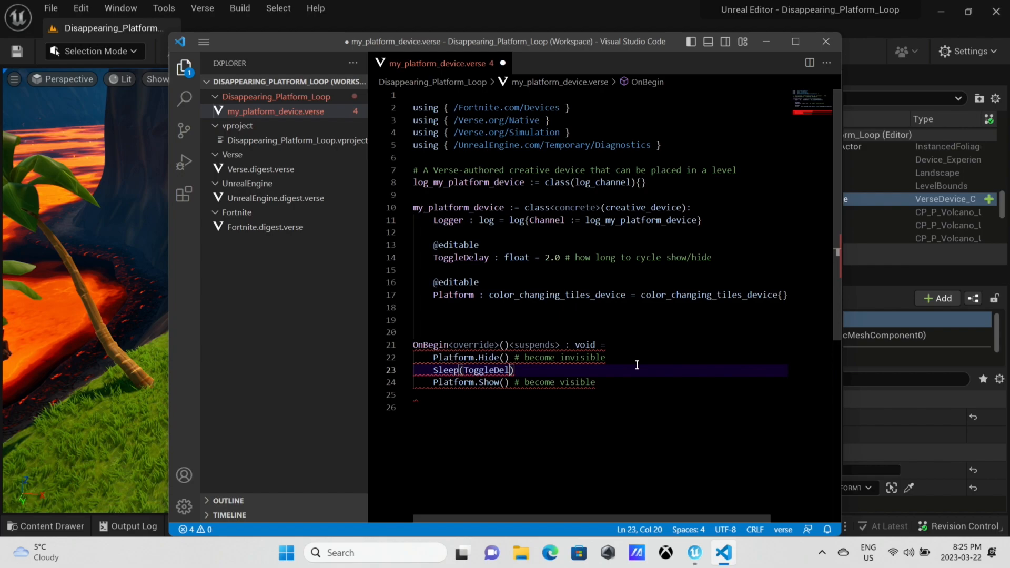
type("ay")
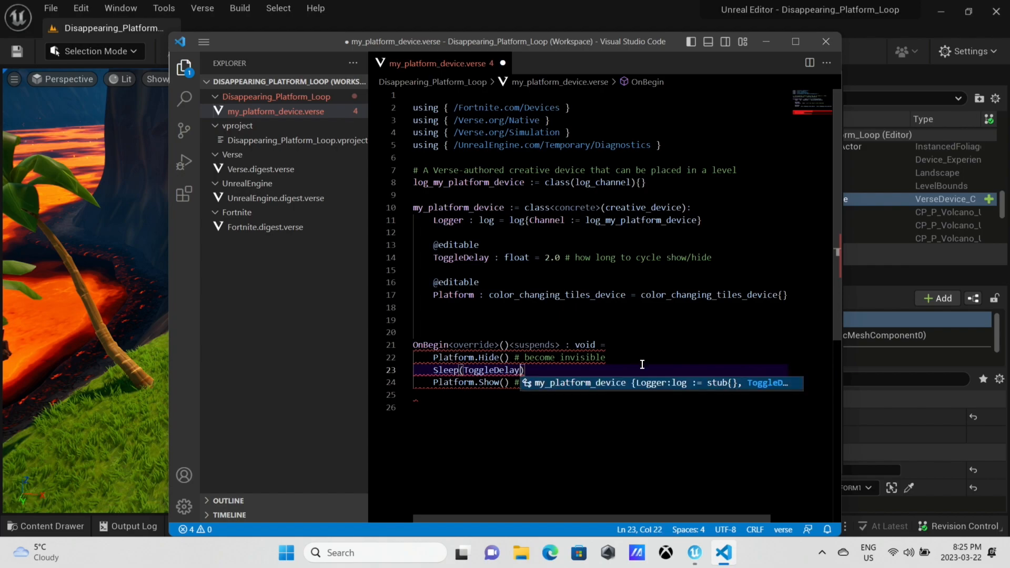
Step: Append the comment "# sleep for ToggleDelay seconds" to the Sleep line
type(") # ")
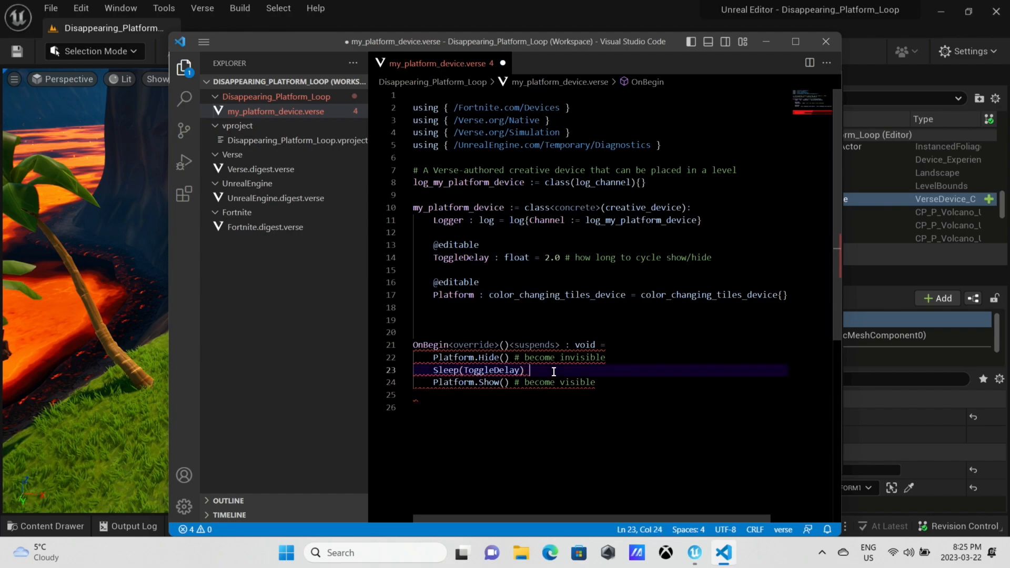
type("wa")
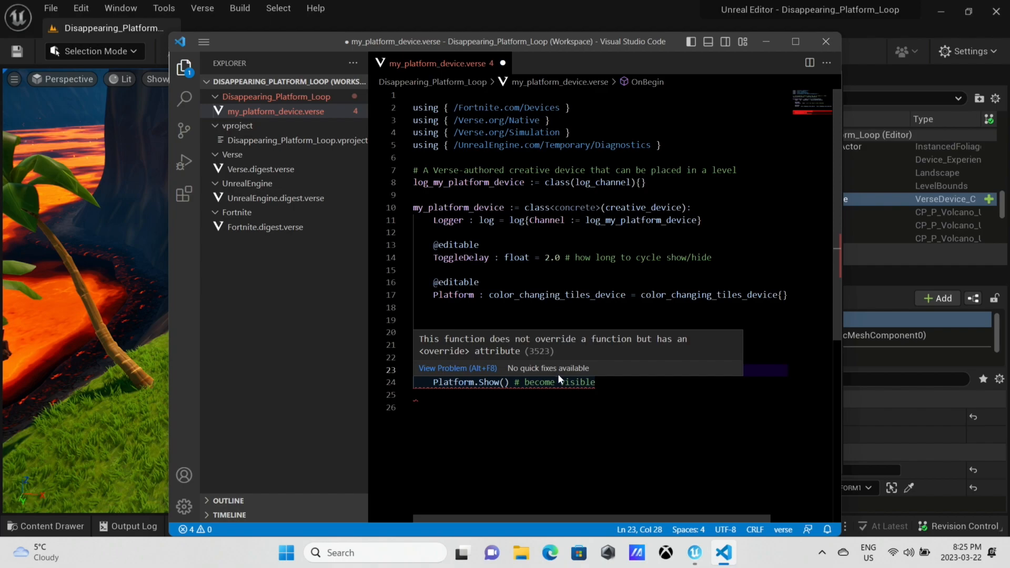
type("eep for ")
type("ToggleD")
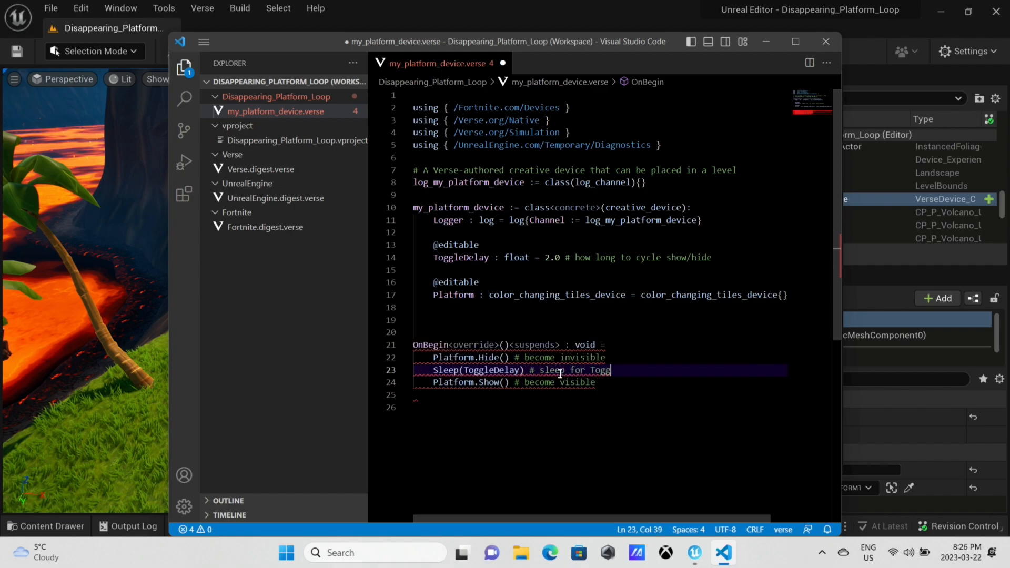
type("elay seconds")
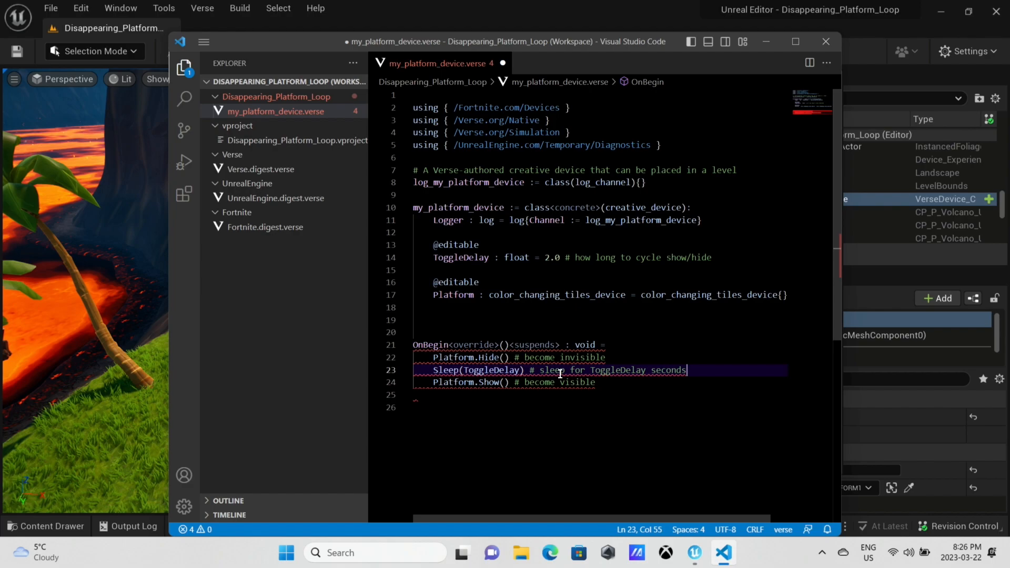
Step: Indent the OnBegin signature and its Hide, Sleep and Show lines by one more level so they belong to the my_platform_device class
key("Up")
key("Up")
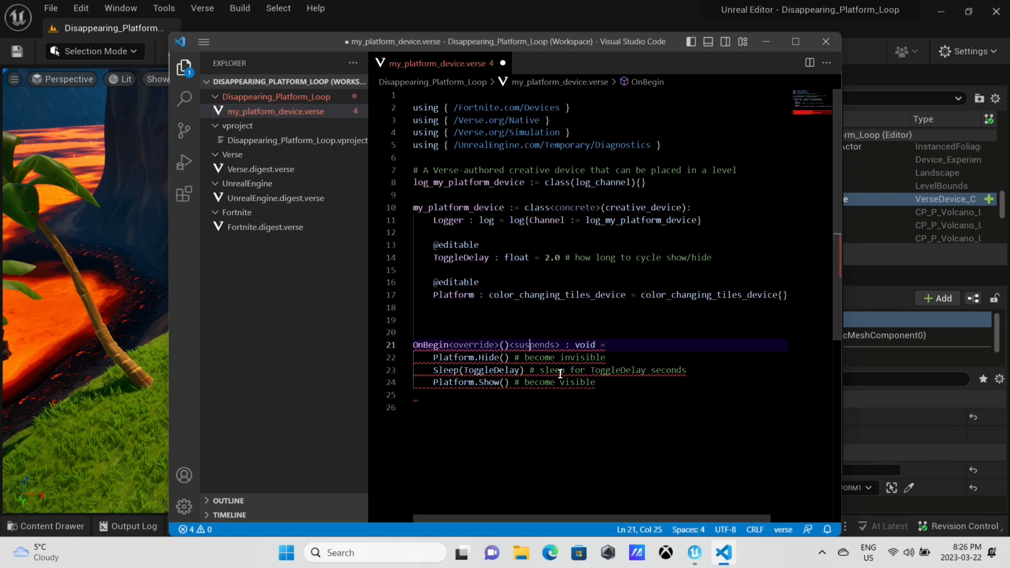
key("Home")
key("Tab")
key("Down")
key("Tab")
key("Down")
key("Down")
key("Up")
key("Home")
key("Tab")
key("Down")
key("Left")
key("Left")
key("Left")
key("Home")
key("Tab")
key("Up")
key("Up")
key("Up")
key("Home")
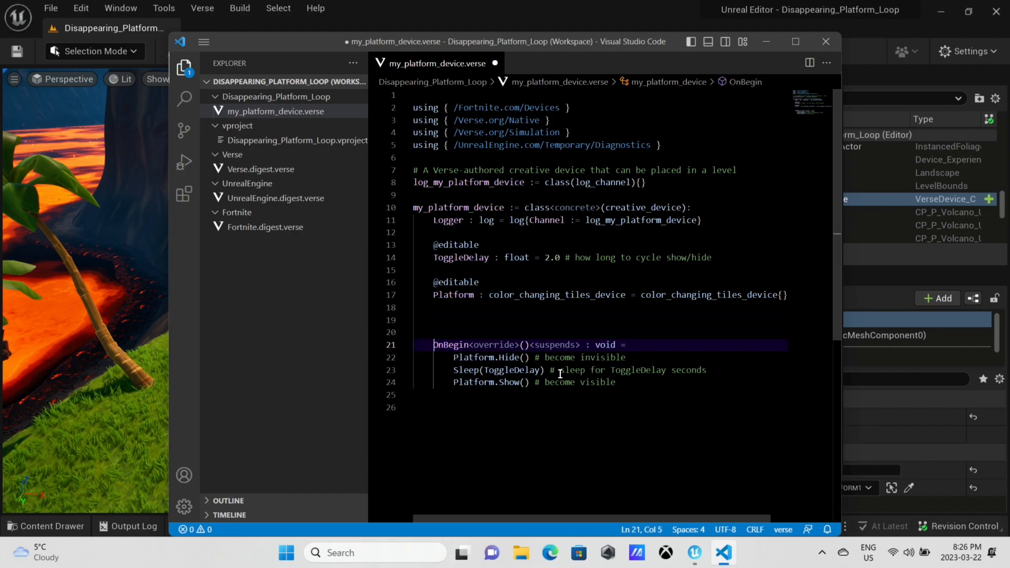
key("shift+Tab")
key("Tab")
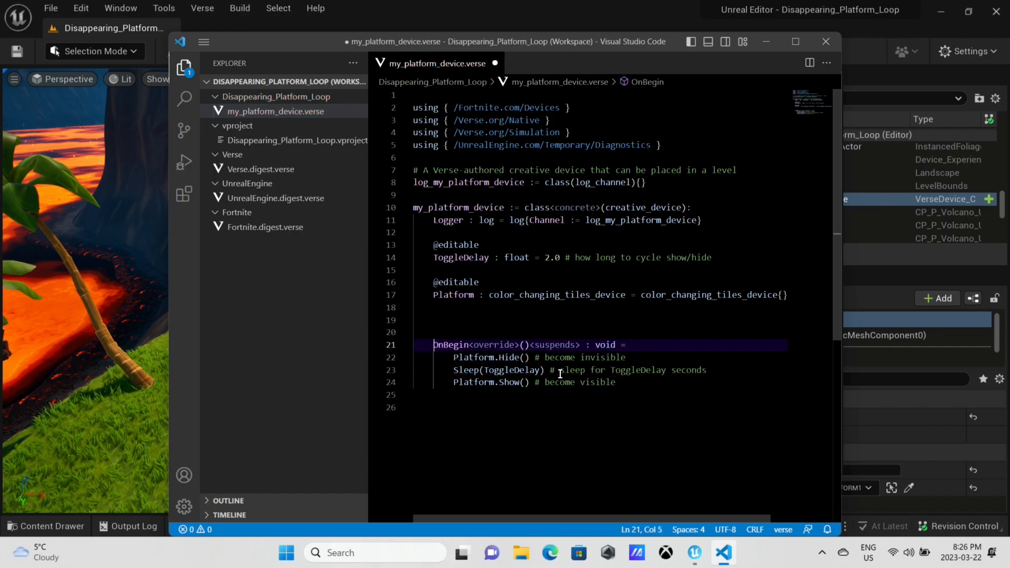
key("Down")
key("Down")
key("Down")
key("Down")
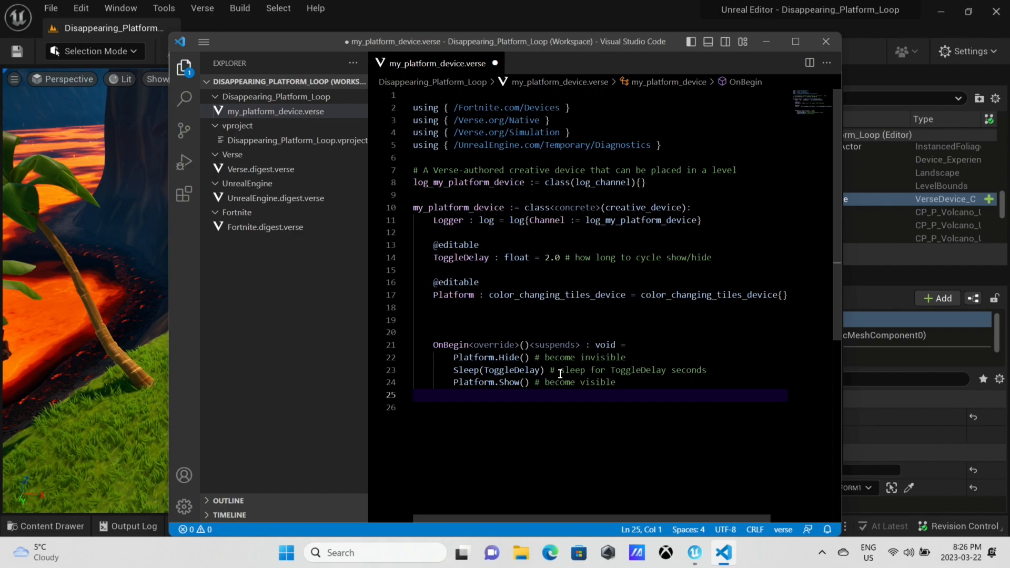
Step: Save my_platform_device.verse and switch to Unreal Editor
key("ctrl+s")
left_click(233, 10)
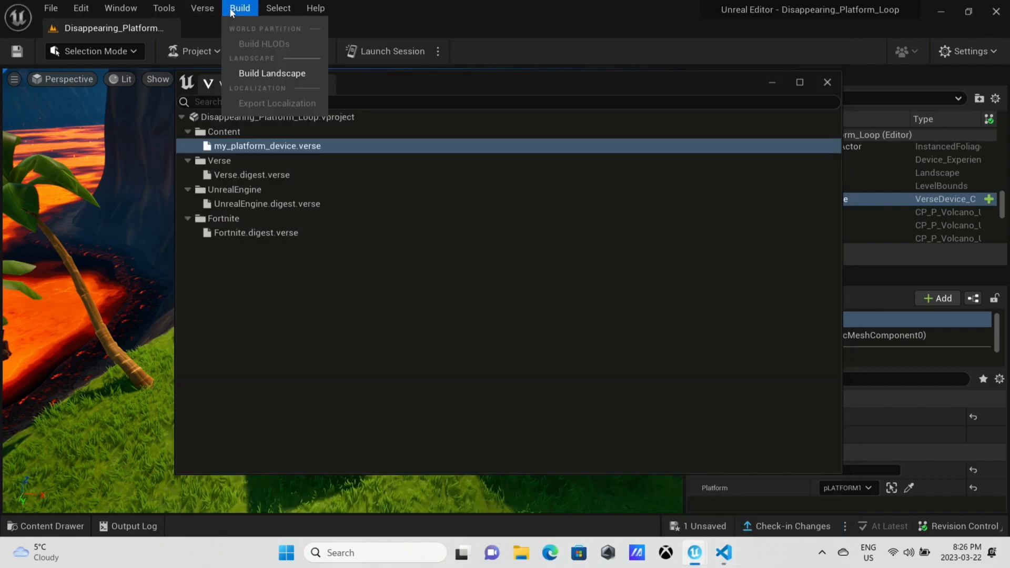
left_click(232, 11)
left_click(203, 8)
left_click(203, 8)
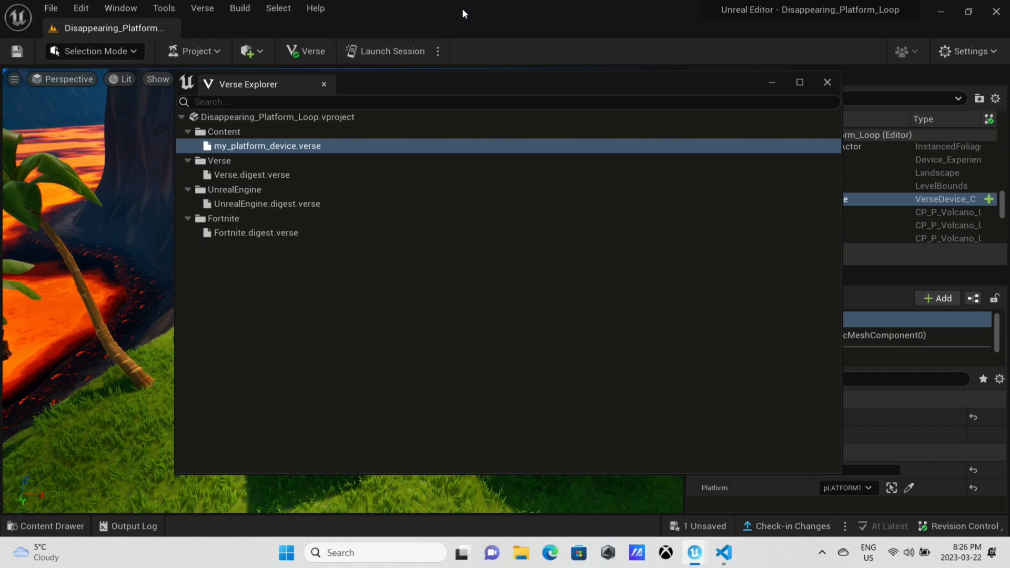
Step: Minimize the Verse Explorer window and build the Verse code
left_click(773, 83)
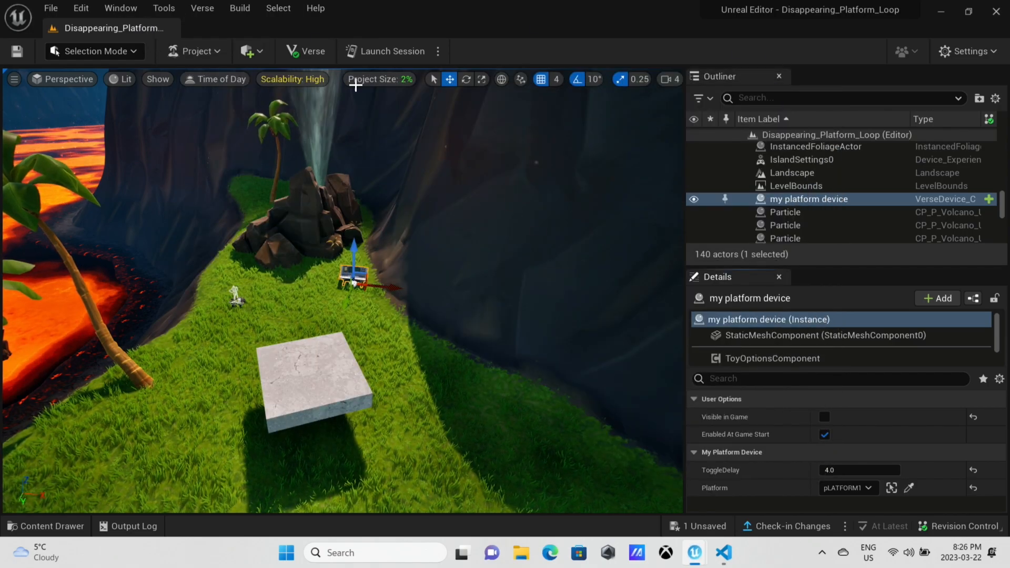
left_click(498, 311)
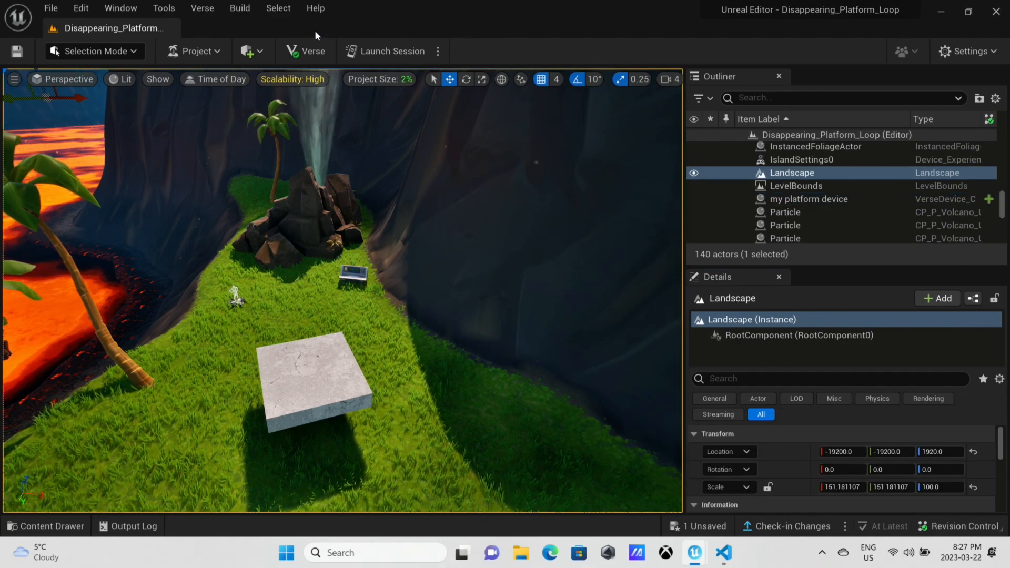
left_click(235, 8)
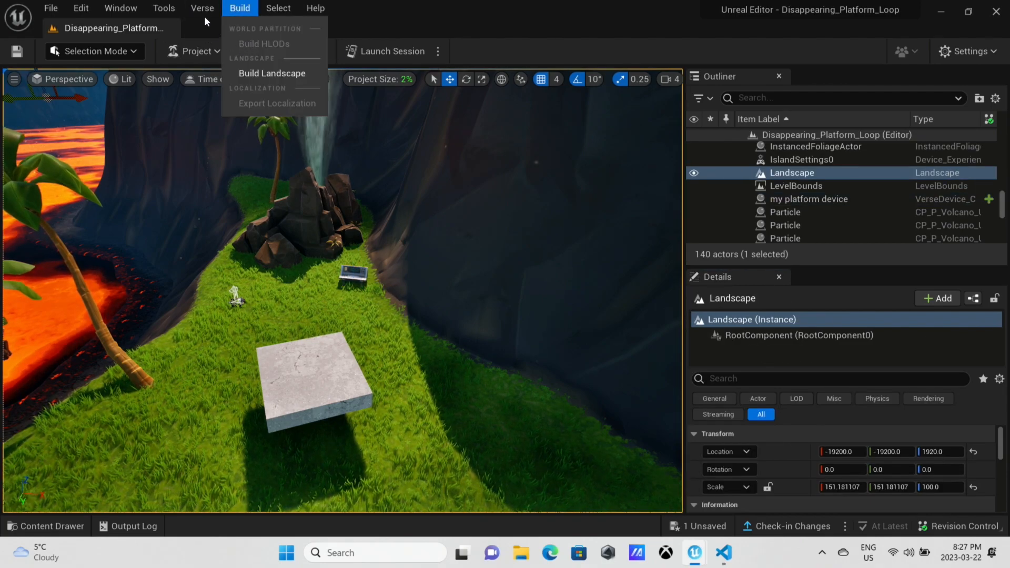
mouse_move(202, 7)
left_click(253, 100)
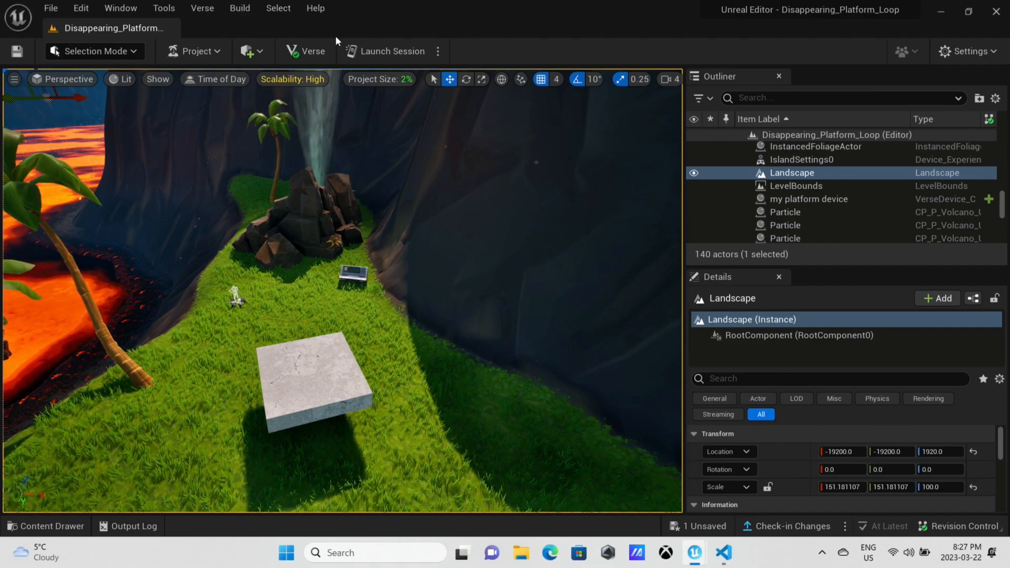
Step: Launch a session, saving the modified my platform device asset, and return from the game to Unreal Editor
left_click(390, 52)
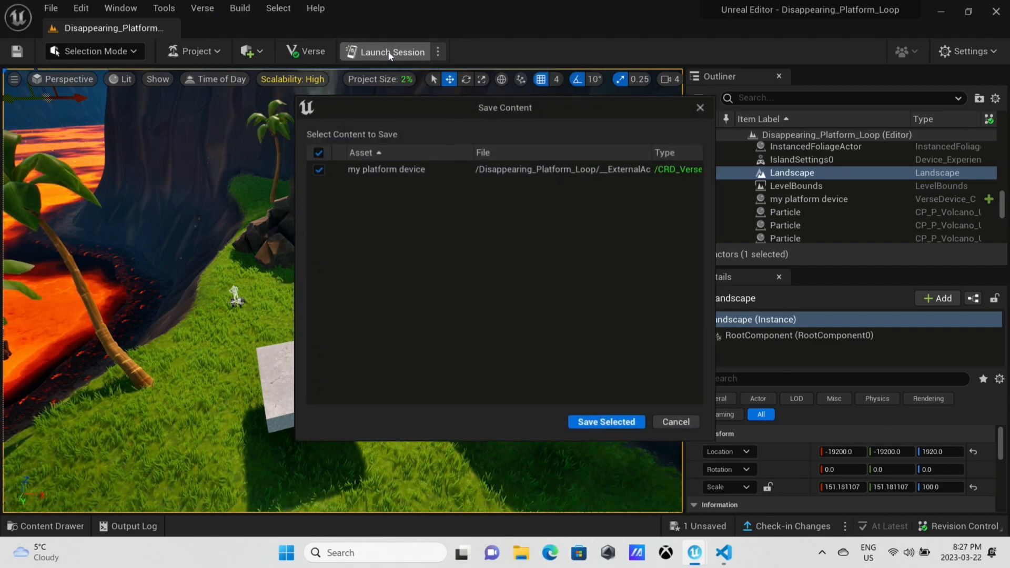
left_click(607, 425)
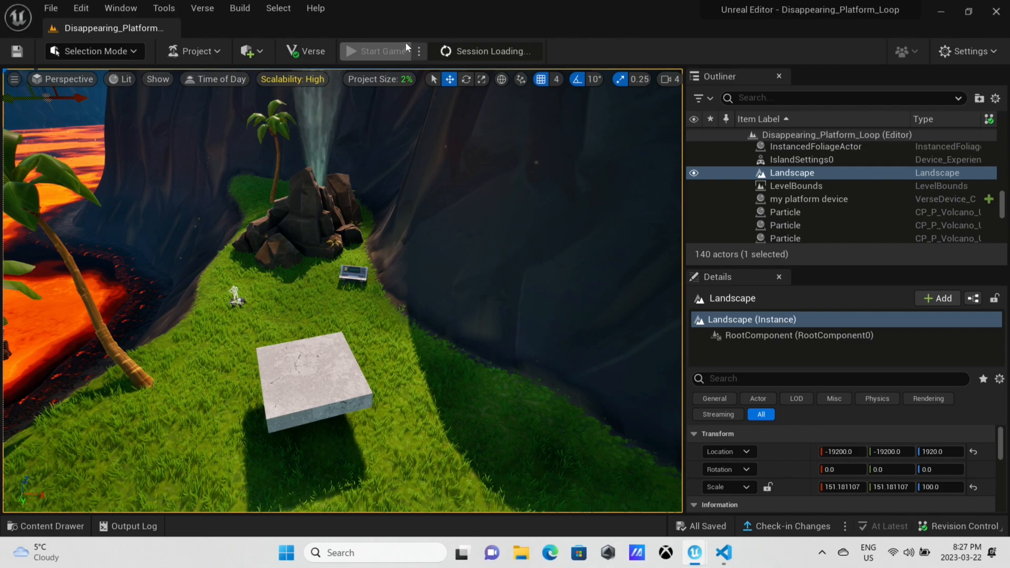
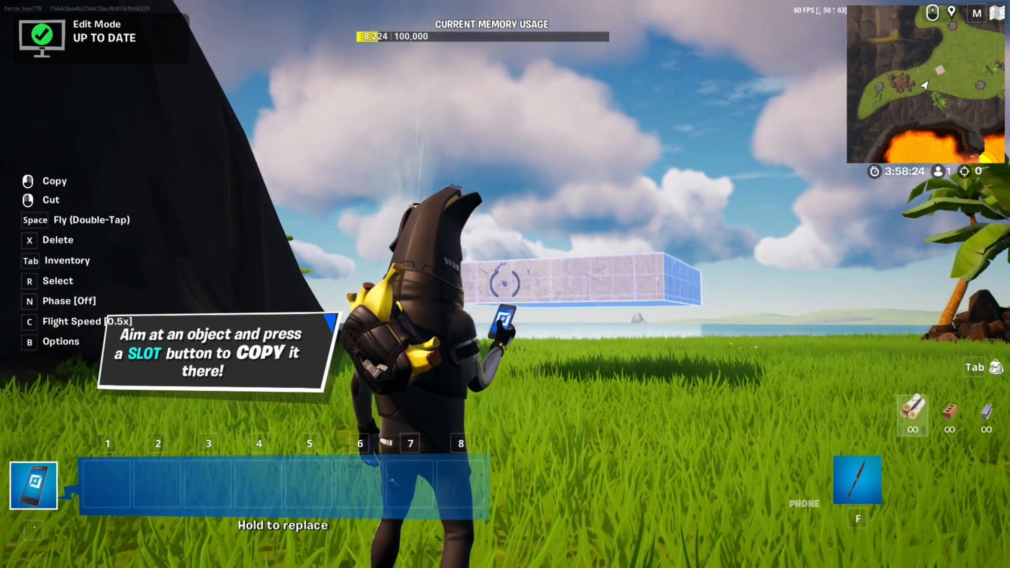
key("alt+Tab")
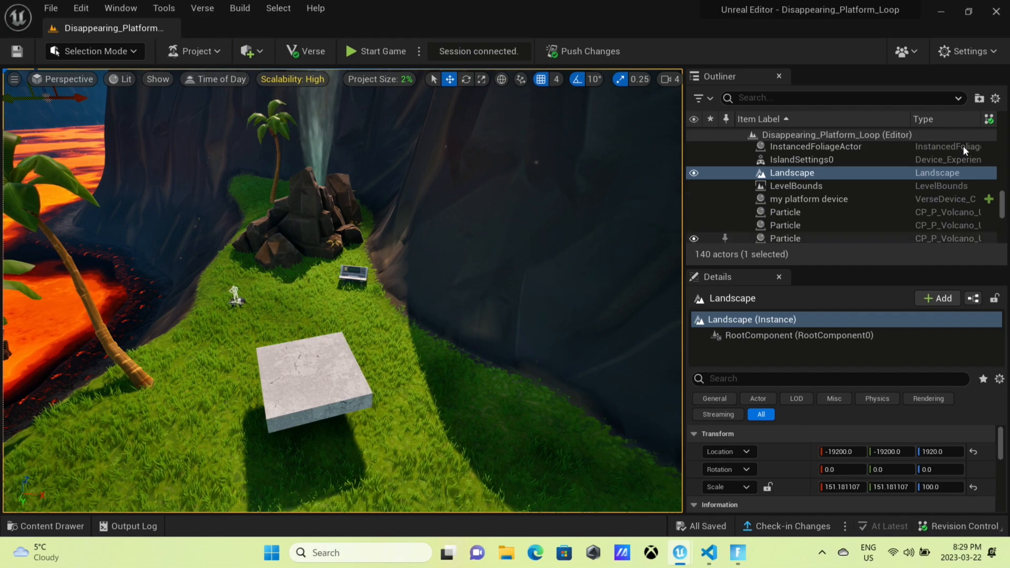
Step: Switch to Visual Studio Code and add "loop:" as the first line of OnBegin, followed by a new line
left_click(717, 556)
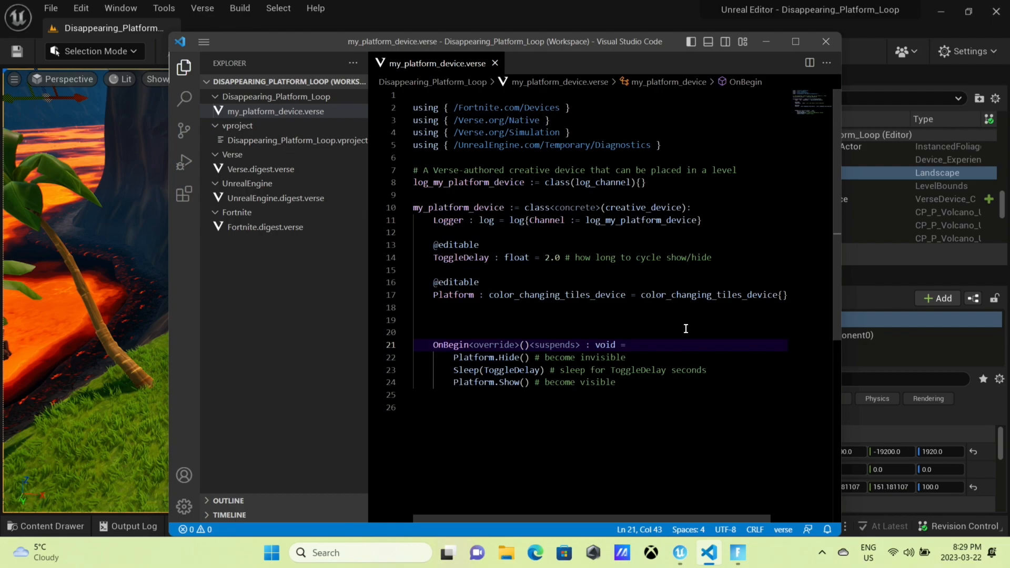
key("Return")
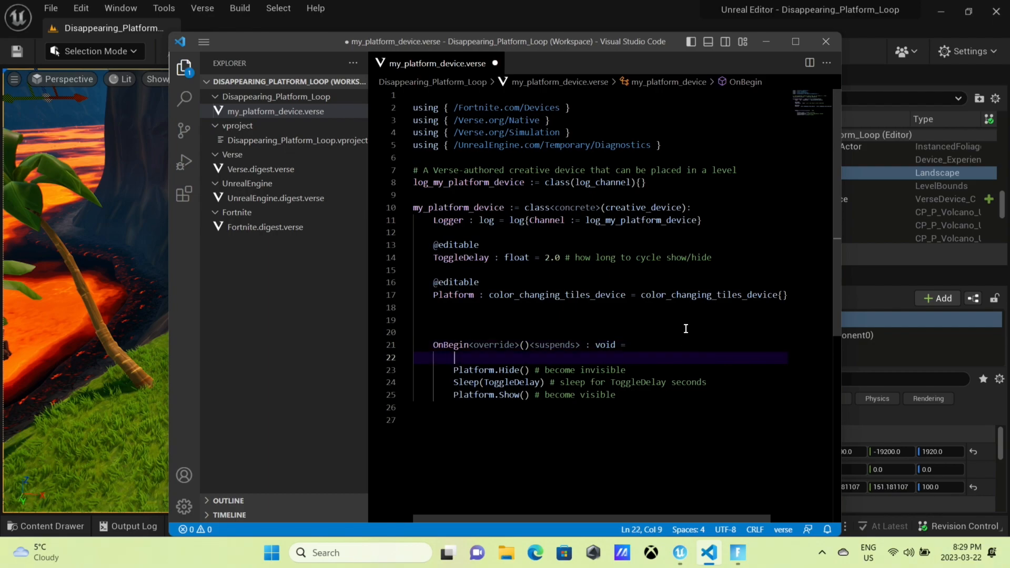
type("loop:")
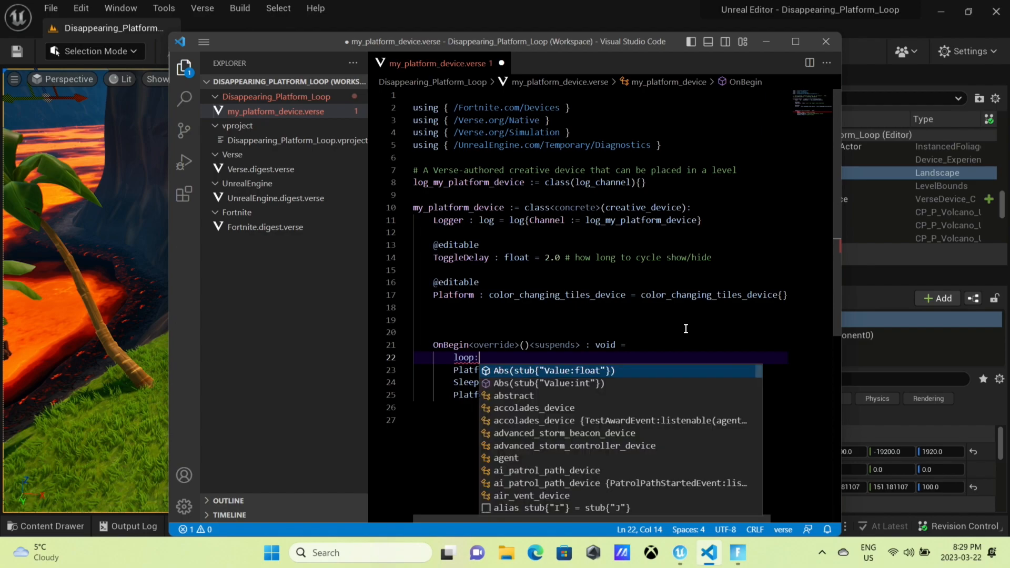
key("Return")
key("BackSpace")
key("BackSpace")
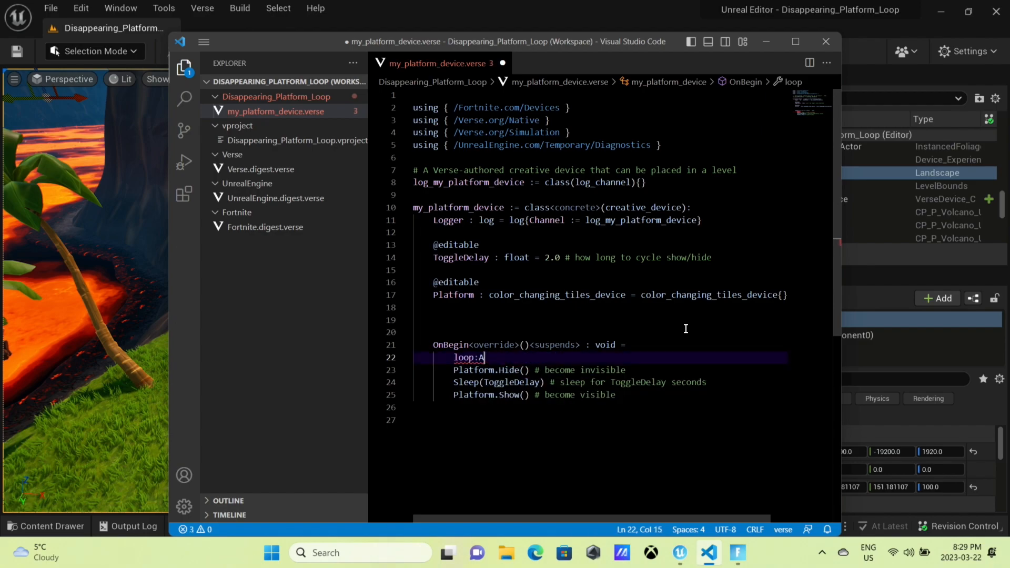
key("Return")
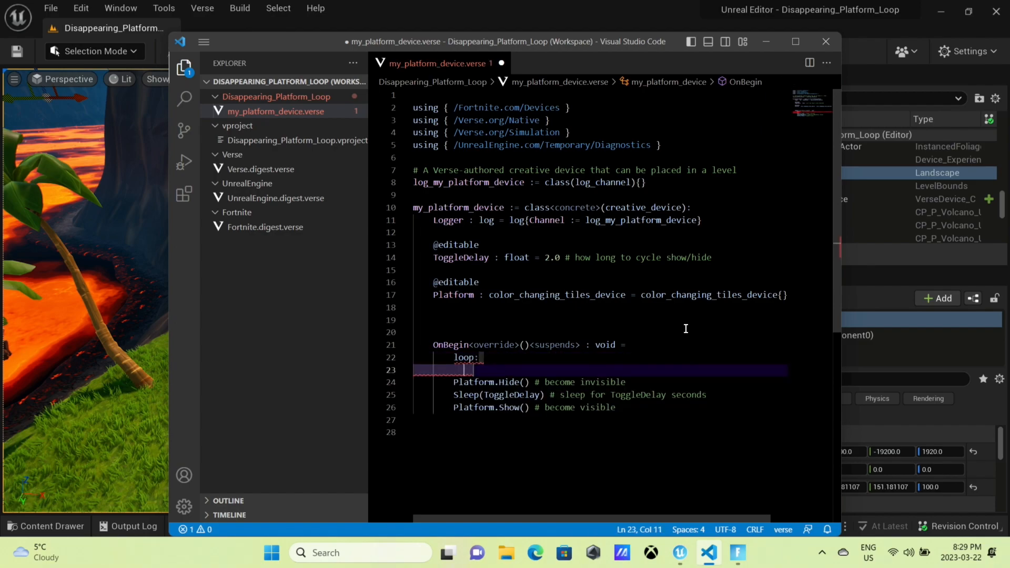
Step: Indent the Platform.Hide(), Sleep(ToggleDelay) and Platform.Show() lines one level to place them inside the loop
key("Down")
key("Tab")
key("Down")
key("Tab")
key("Down")
key("Tab")
Step: Add "Sleep(ToggleDelay)" on the blank line directly under "loop:", before the Platform.Hide() call
key("Up")
key("Up")
key("Up")
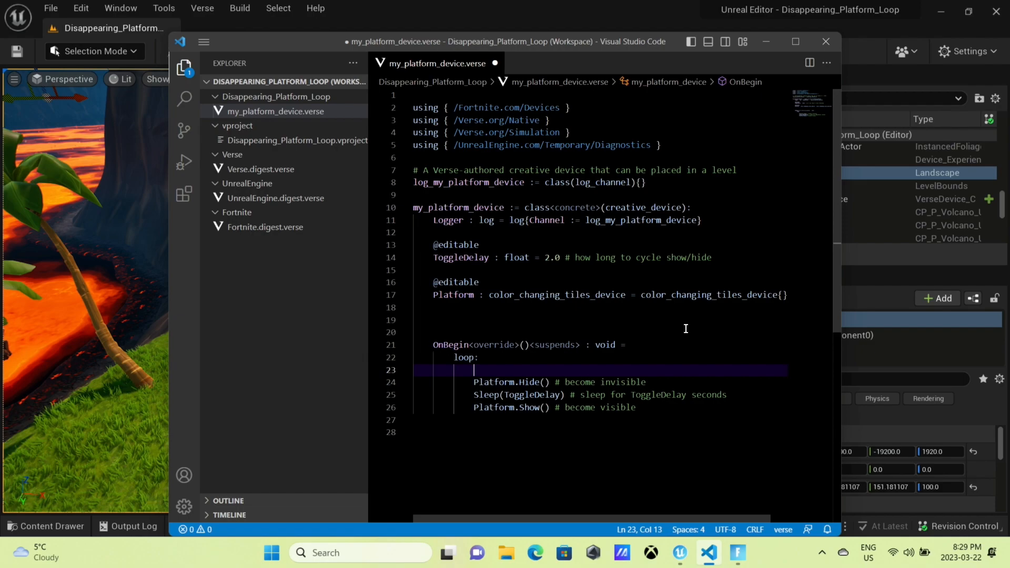
type("Sleep")
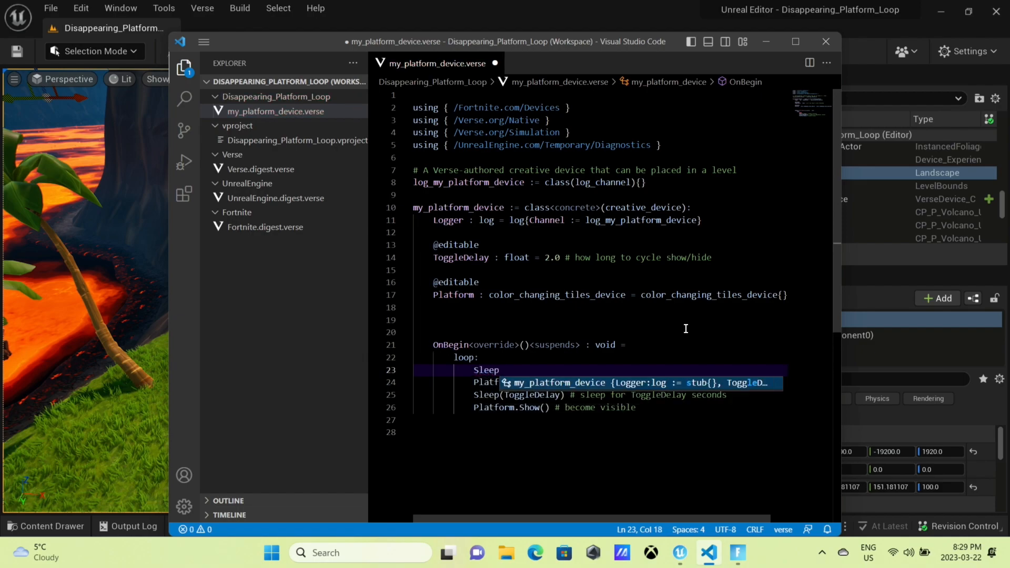
type("(ToggleDelay)")
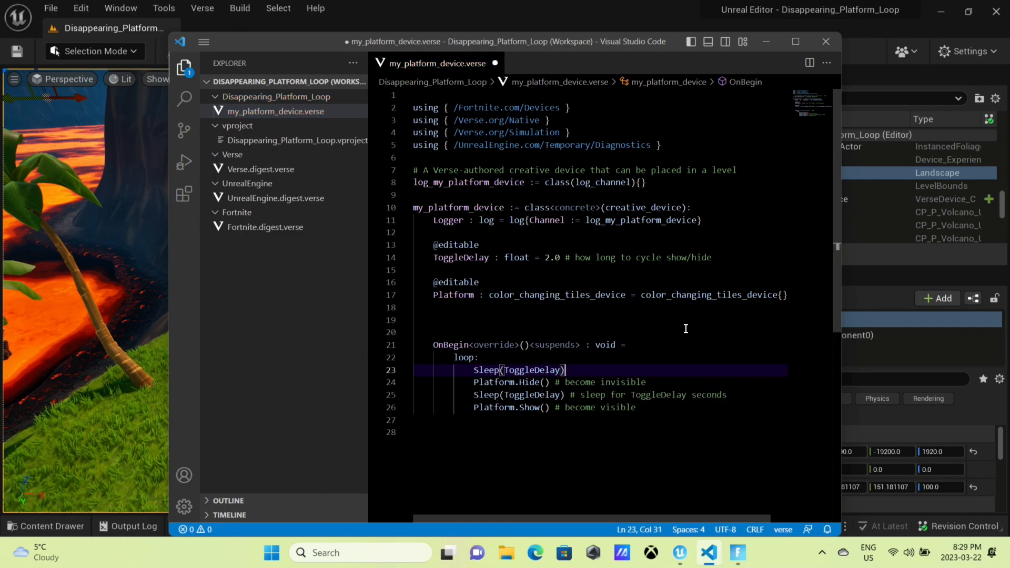
left_click(578, 337)
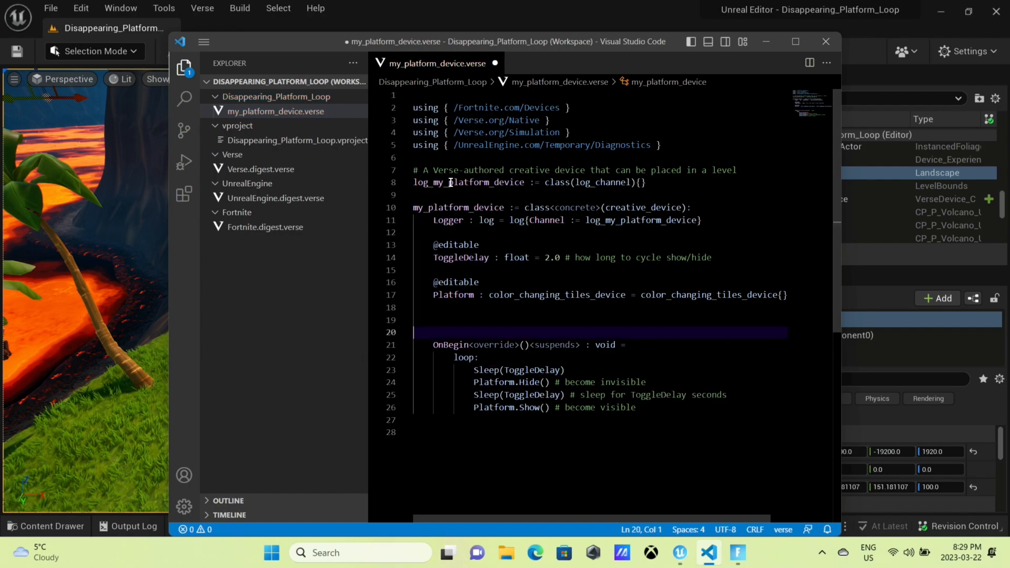
Step: Save my_platform_device.verse, switch to Unreal Editor and build the project's Verse code
key("ctrl+s")
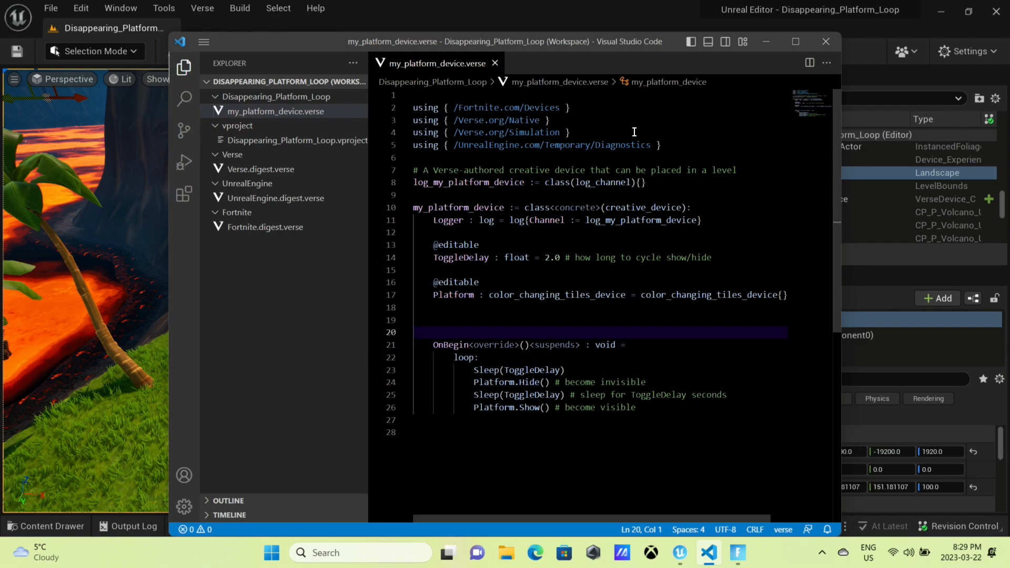
left_click(571, 20)
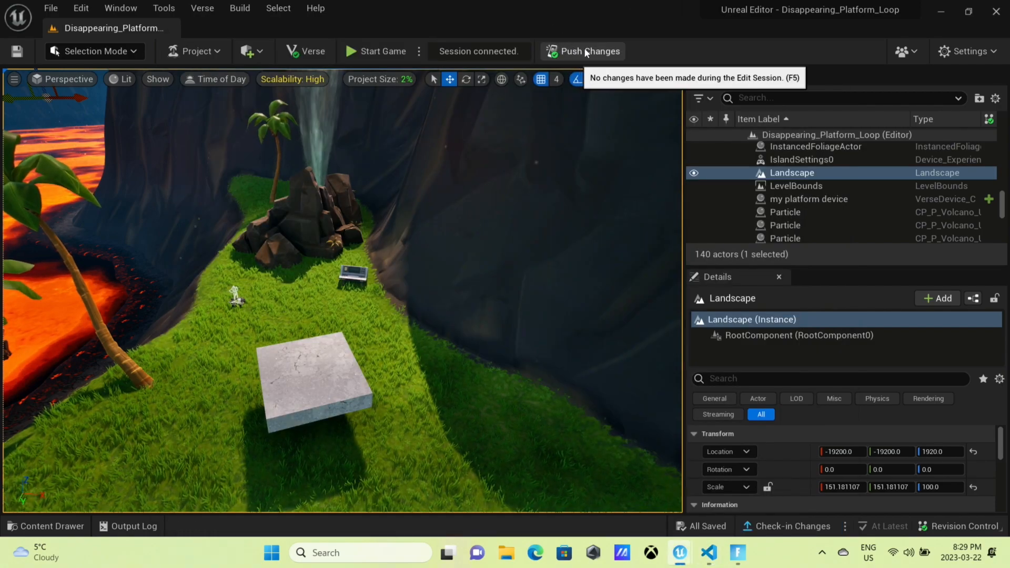
left_click(192, 16)
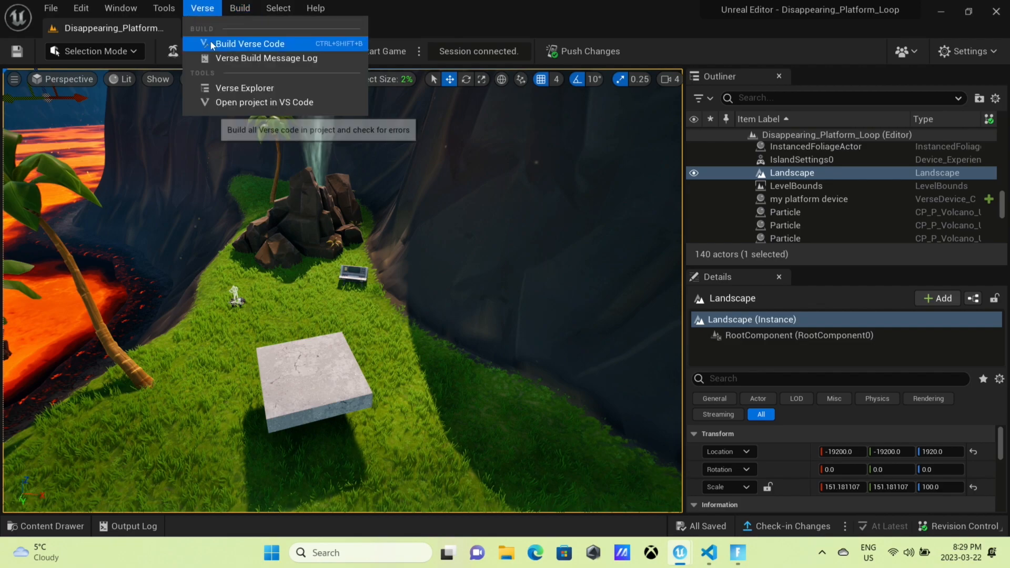
left_click(232, 44)
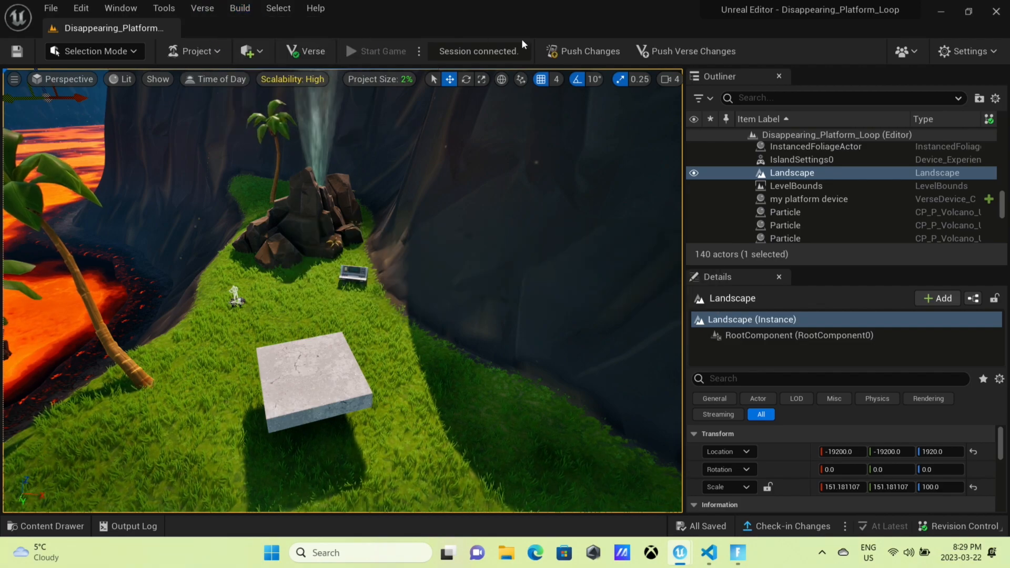
Step: Push the Verse changes and the remaining project changes to the connected edit session
left_click(663, 52)
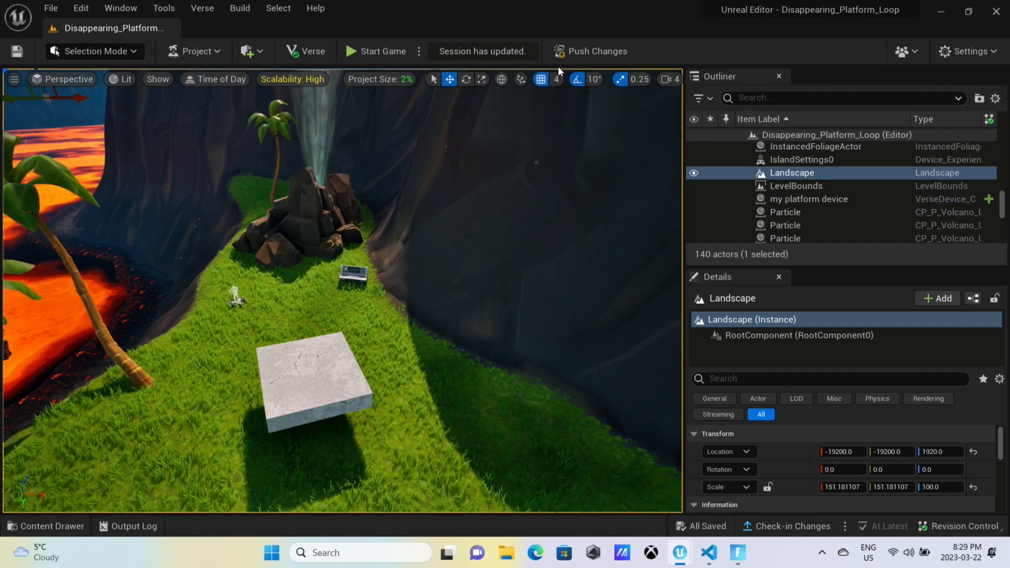
left_click(572, 51)
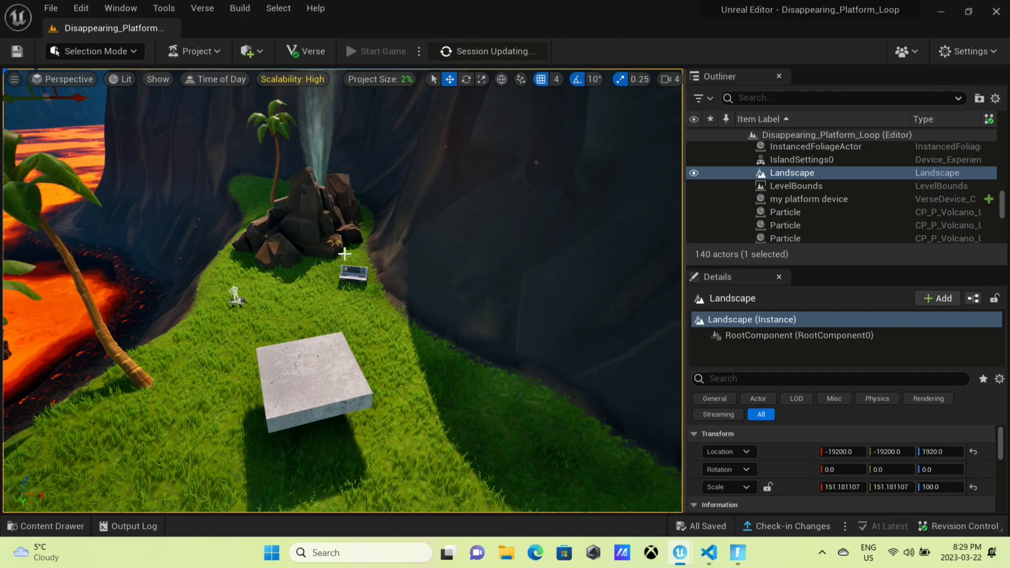
key("alt+Tab")
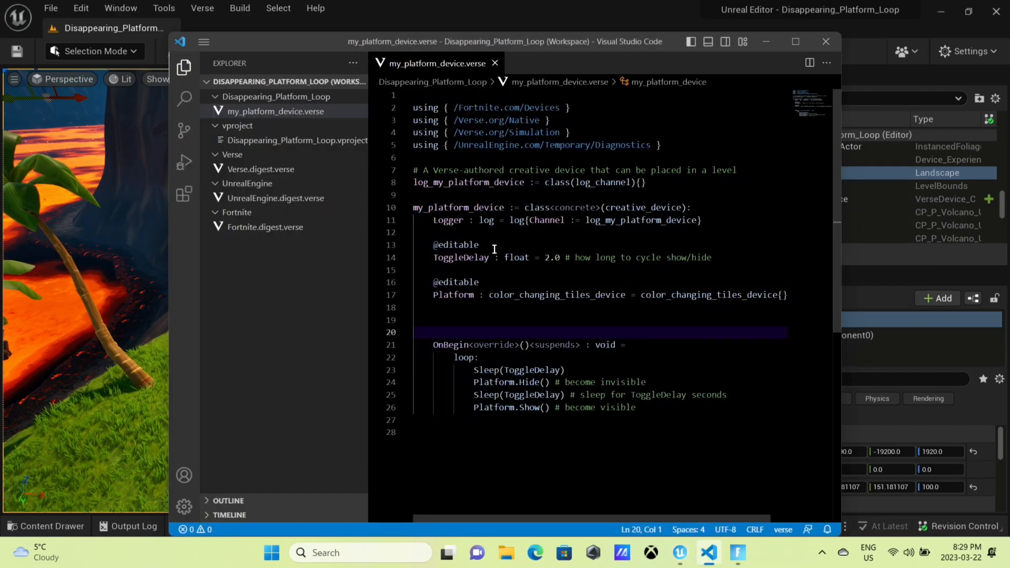
key("alt+Tab")
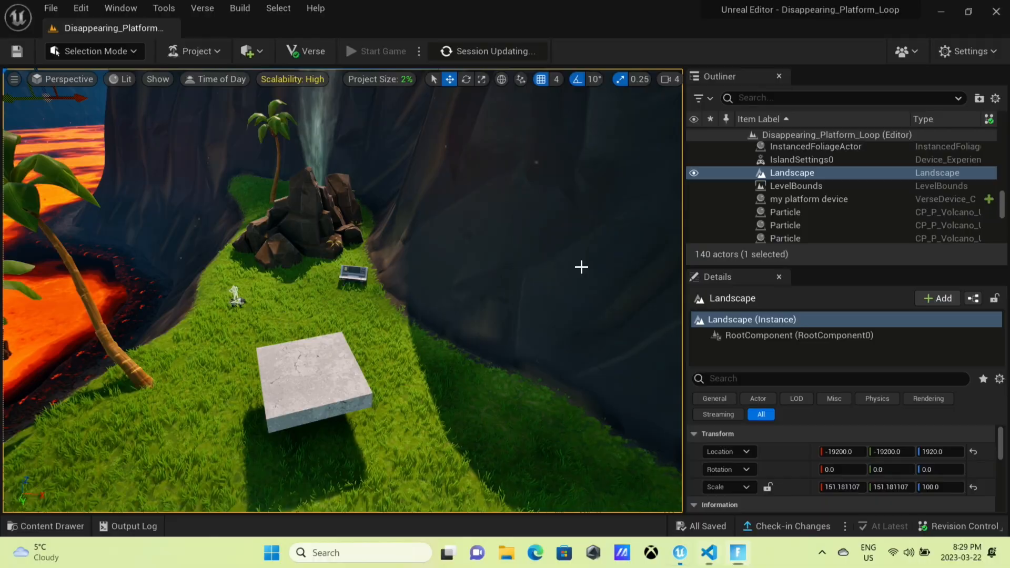
Step: Switch to the Fortnite client and start the game on the island
key("alt+Tab")
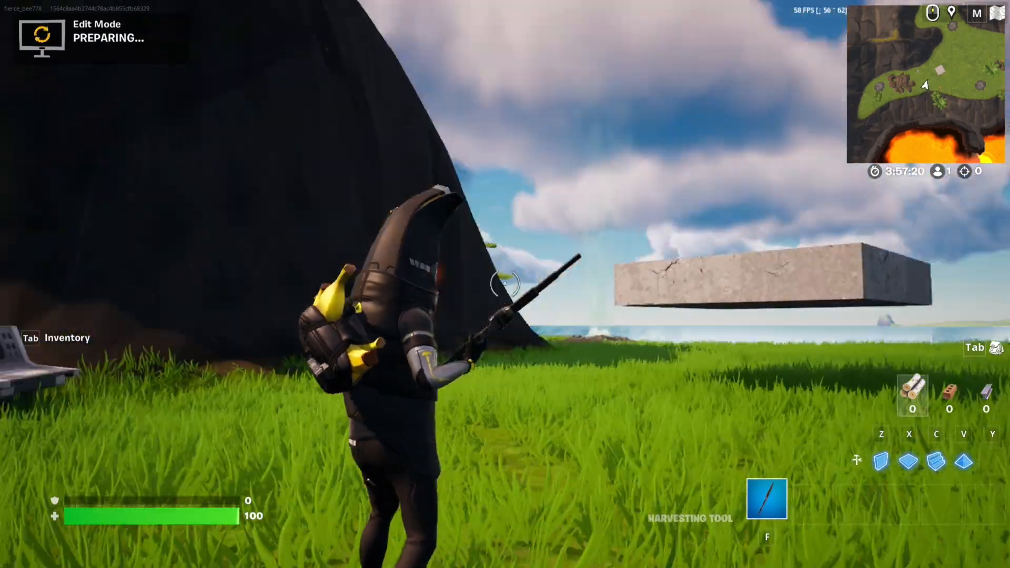
key("Tab")
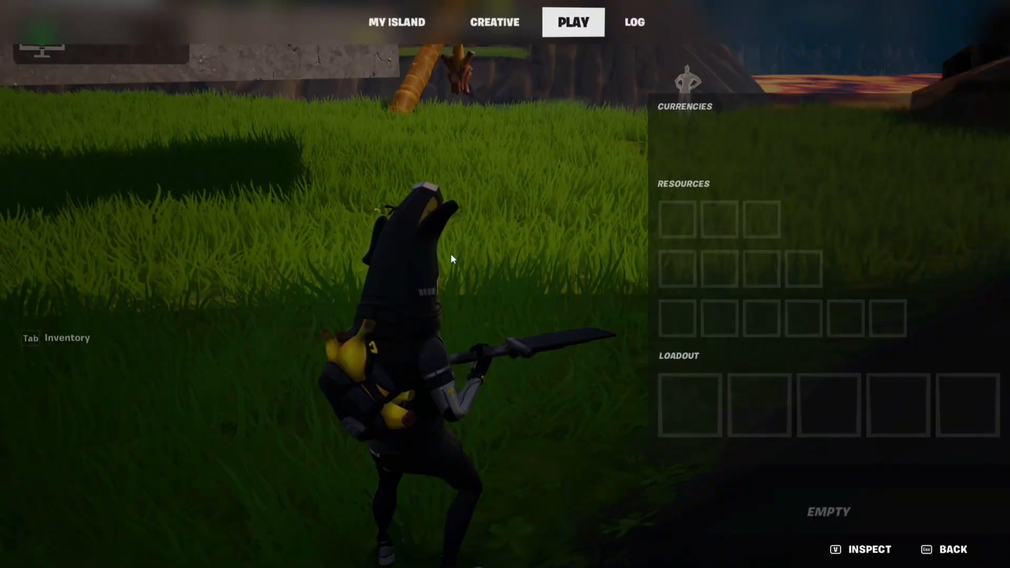
left_click(375, 24)
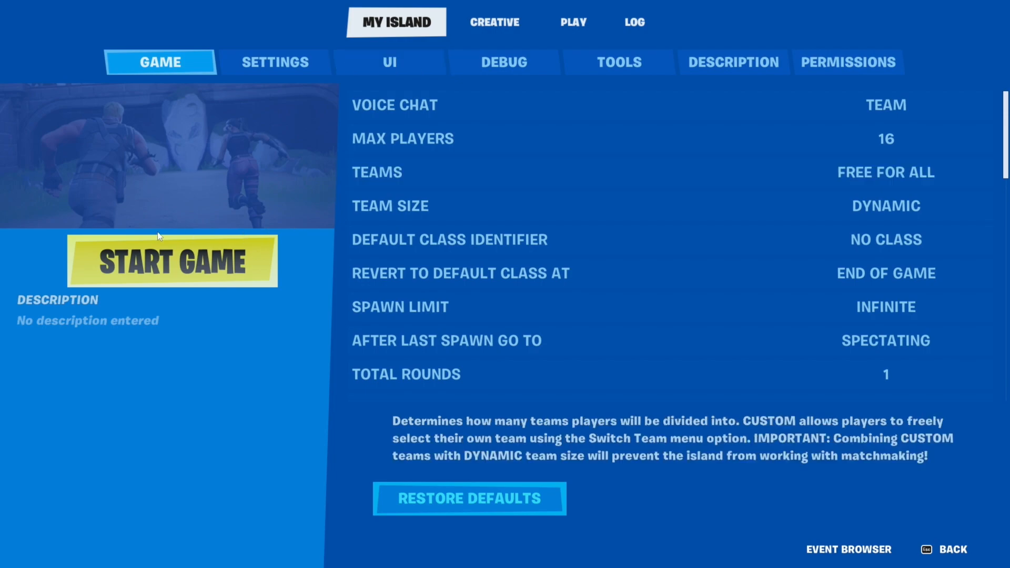
left_click(171, 240)
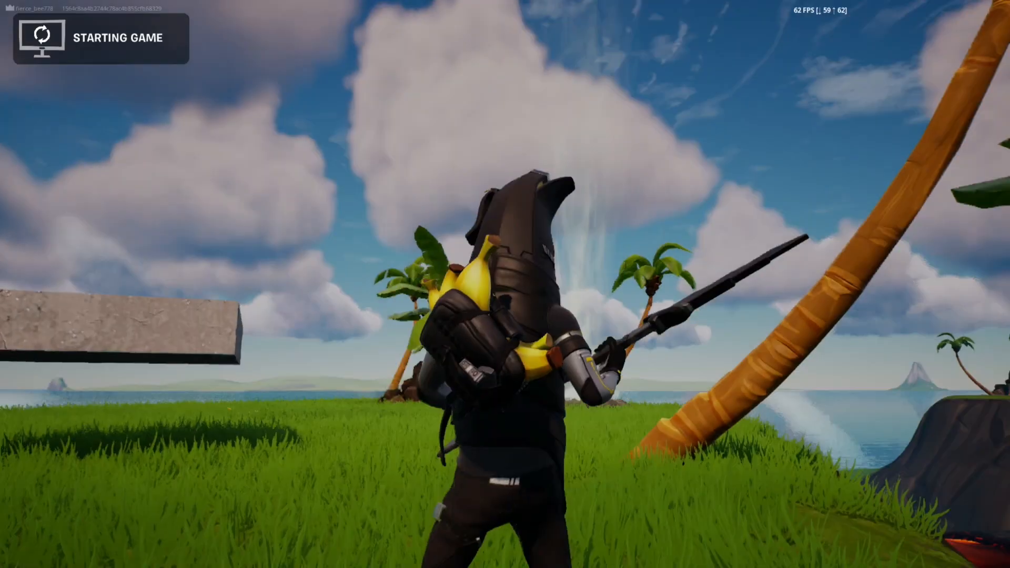
Step: Walk the character around, under and onto the platform to check its repeated hide and show cycle
key("w")
key("w")
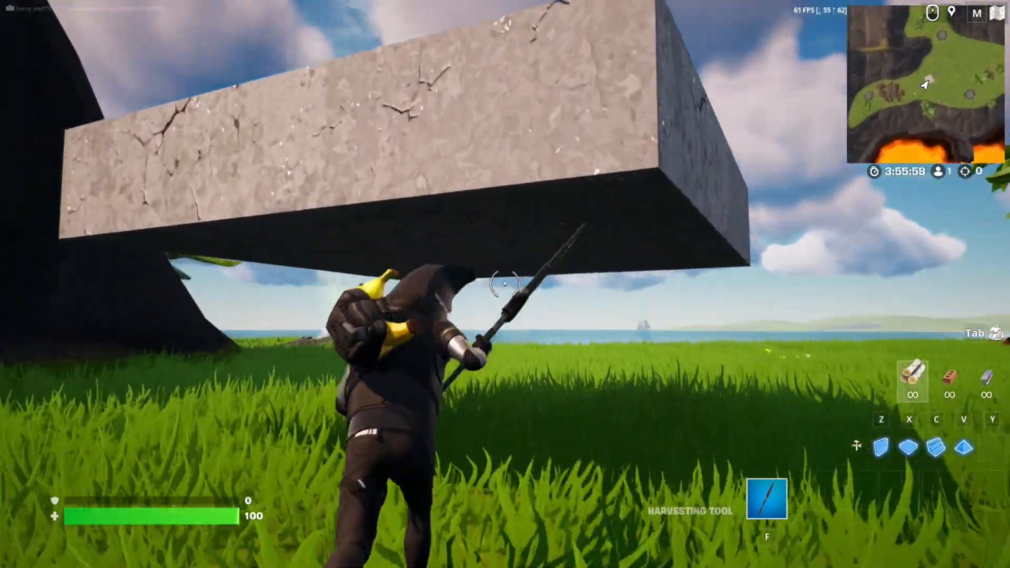
key("w")
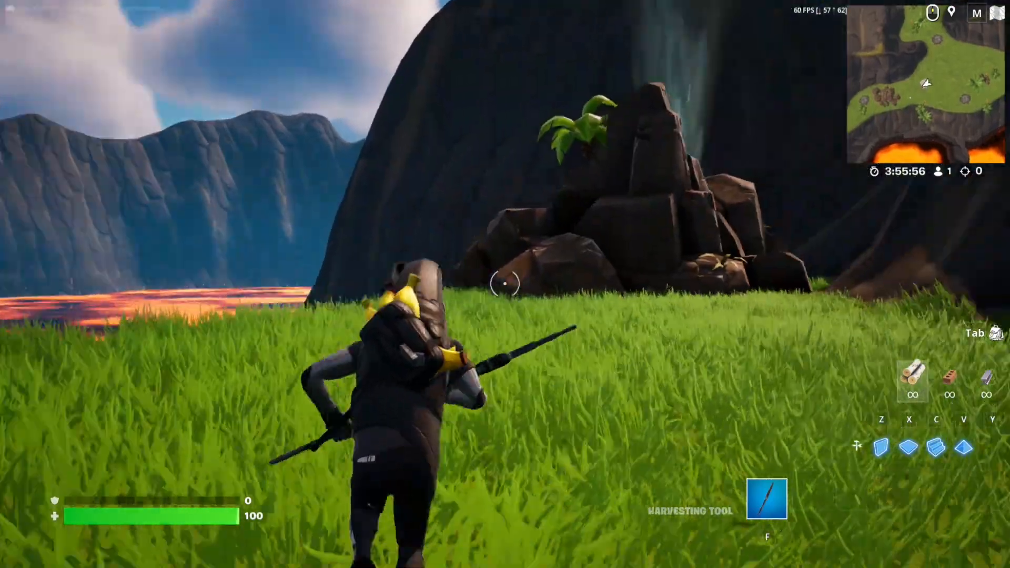
key("w")
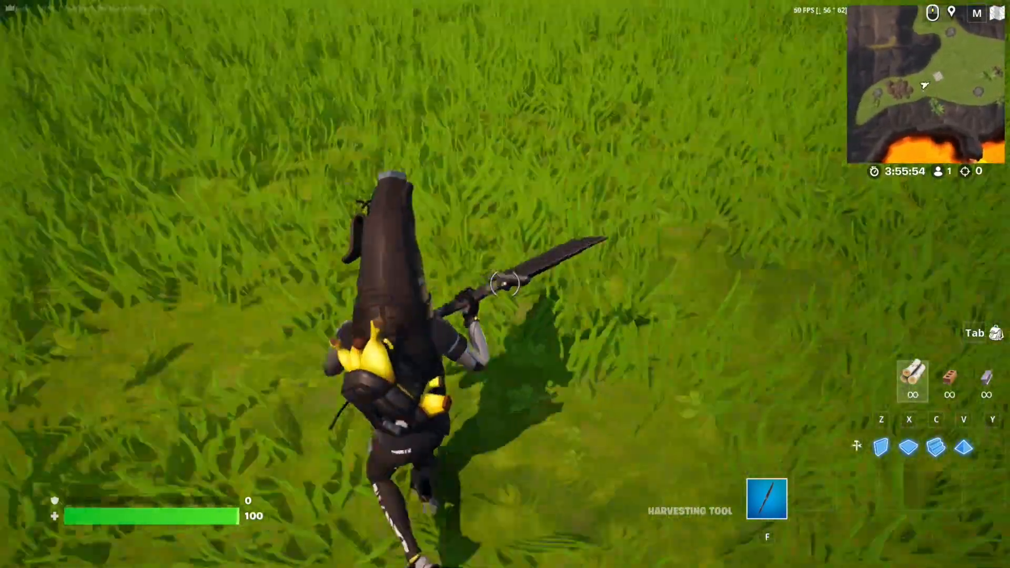
key("w")
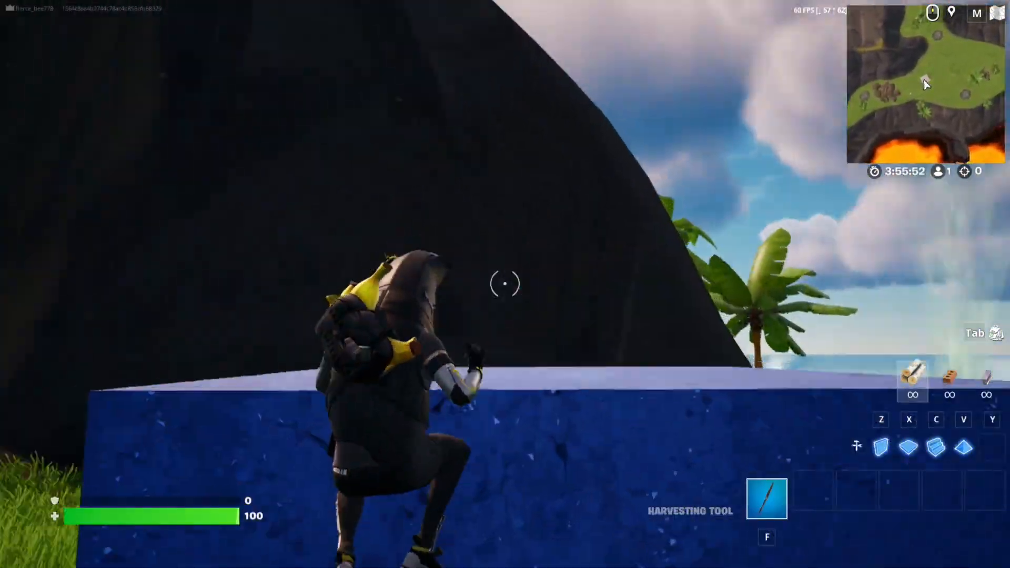
key("w")
key("w")
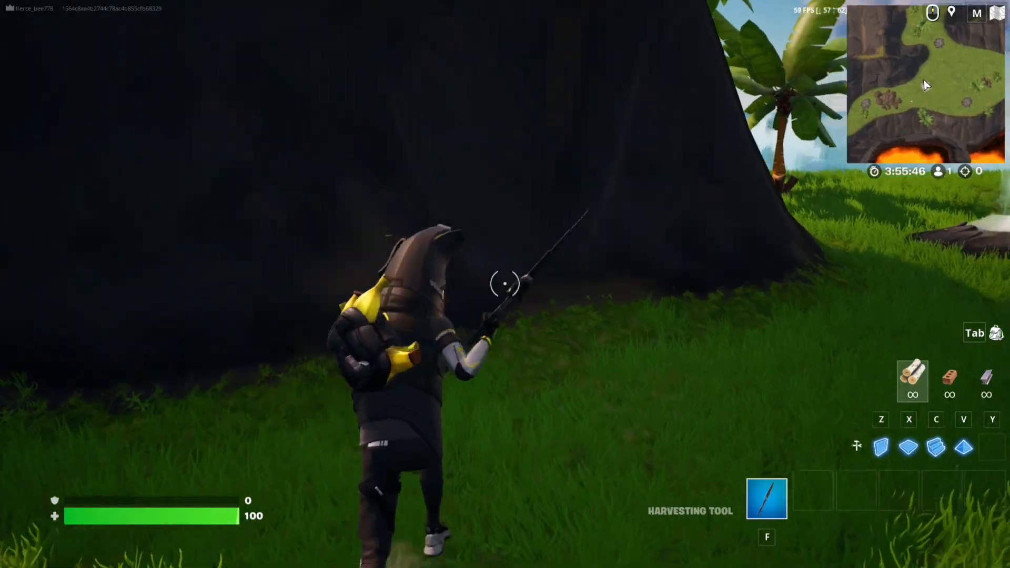
key("w")
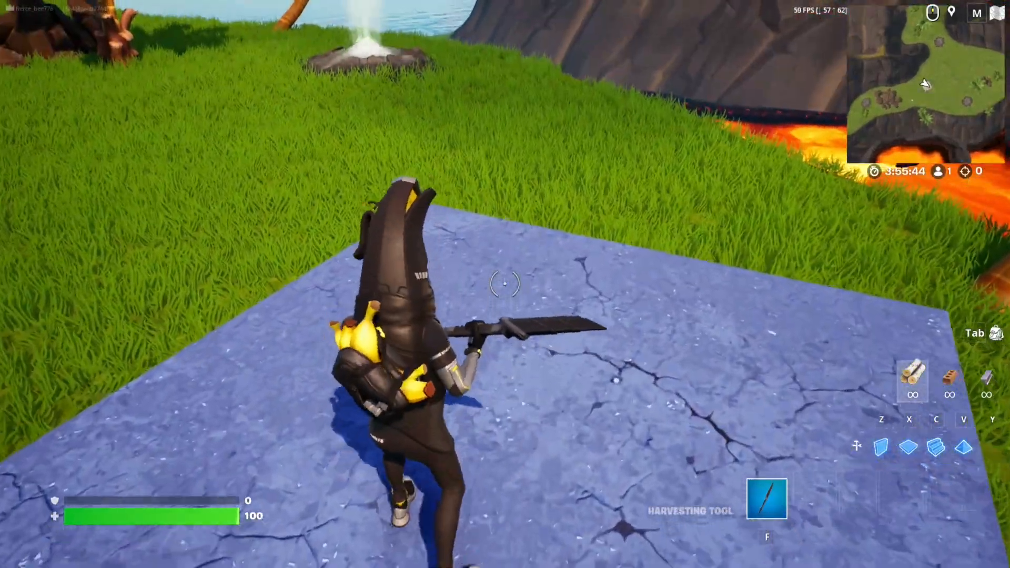
key("w")
key("w")
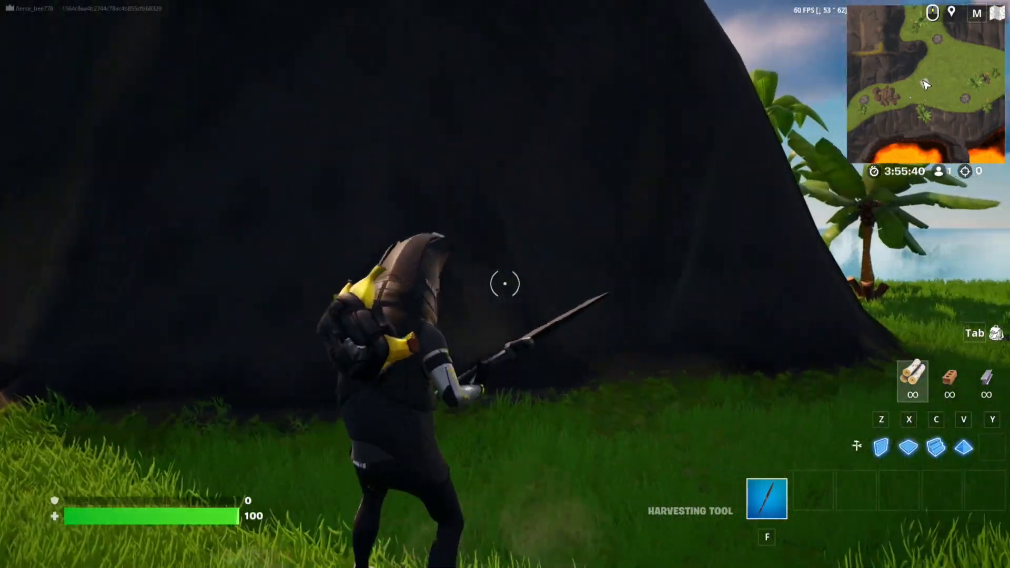
key("w")
key("w")
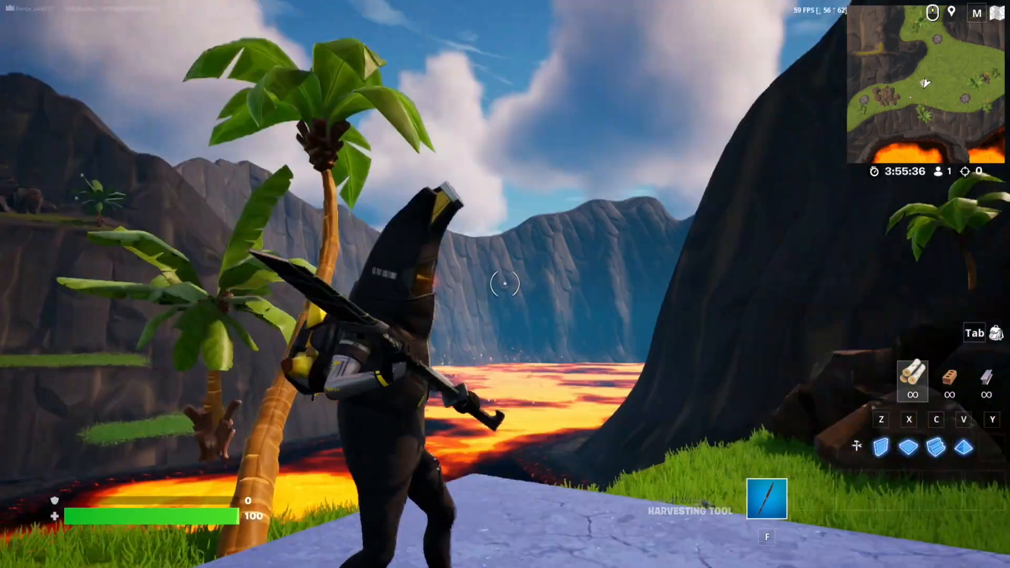
Step: Switch to Unreal Editor, select pLATFORM1 and look through its Transform and User Options properties
key("alt+Tab")
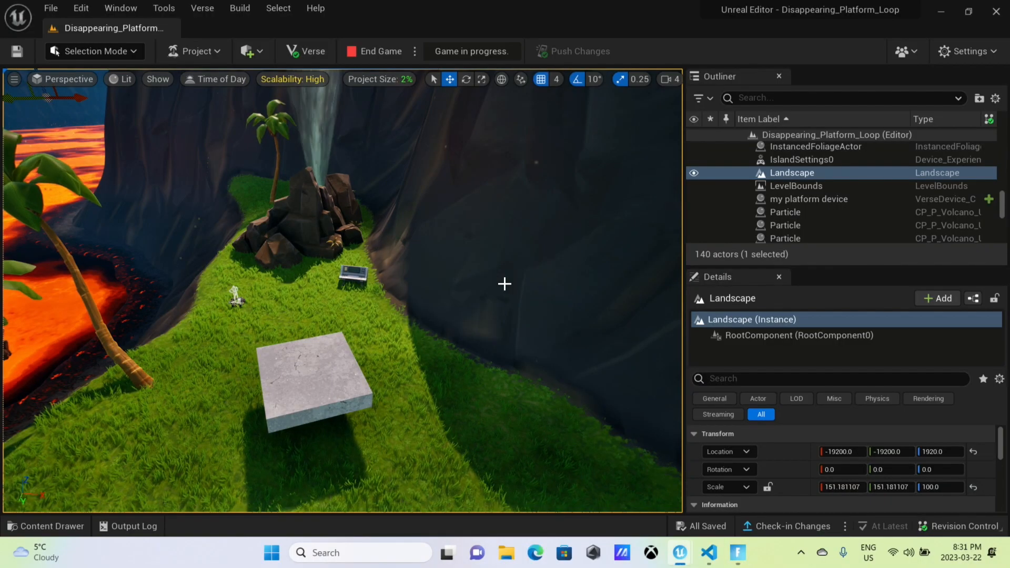
left_click(315, 378)
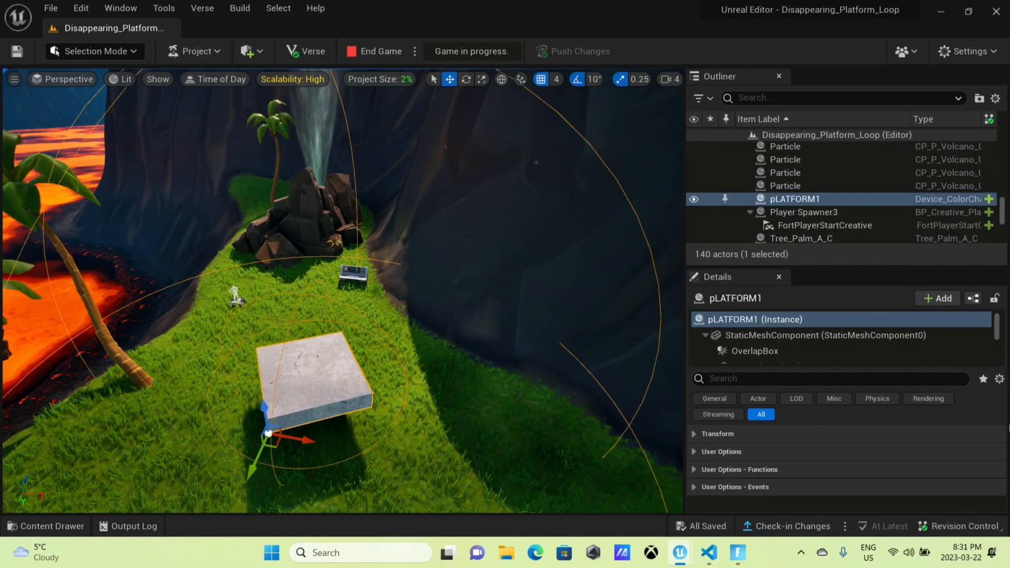
left_click(695, 438)
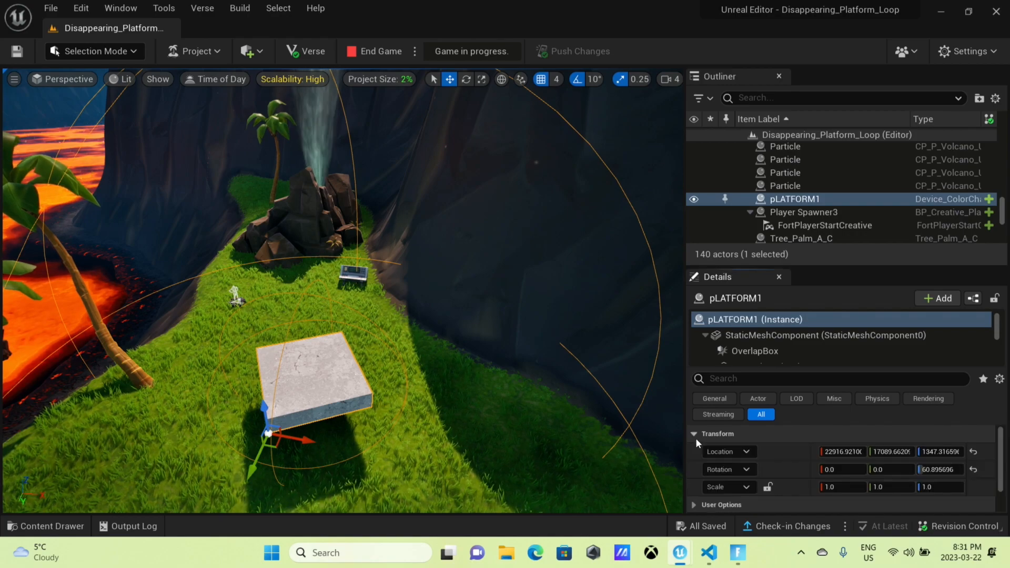
left_click(695, 437)
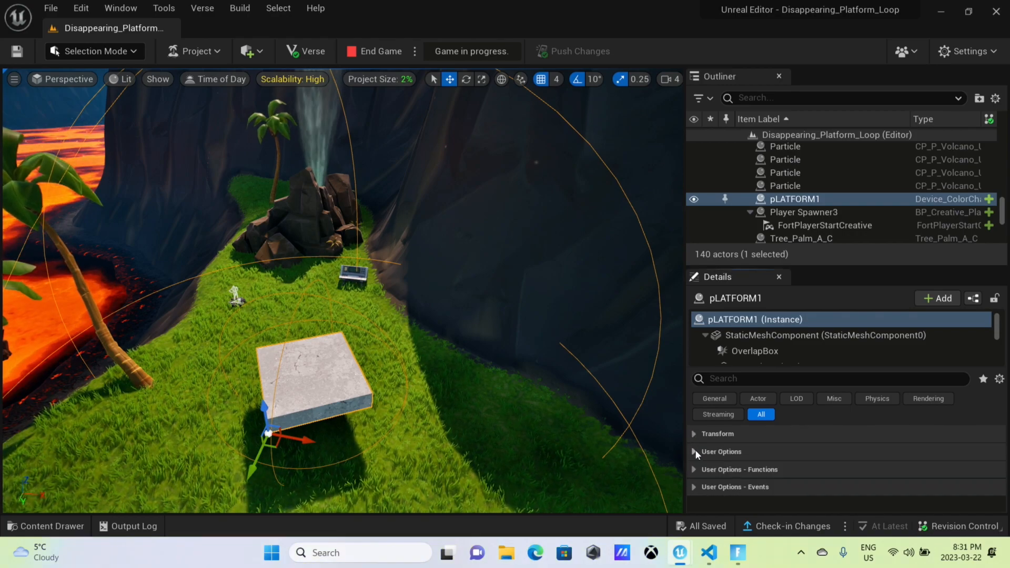
left_click(695, 452)
left_click_drag(1000, 448, 1001, 472)
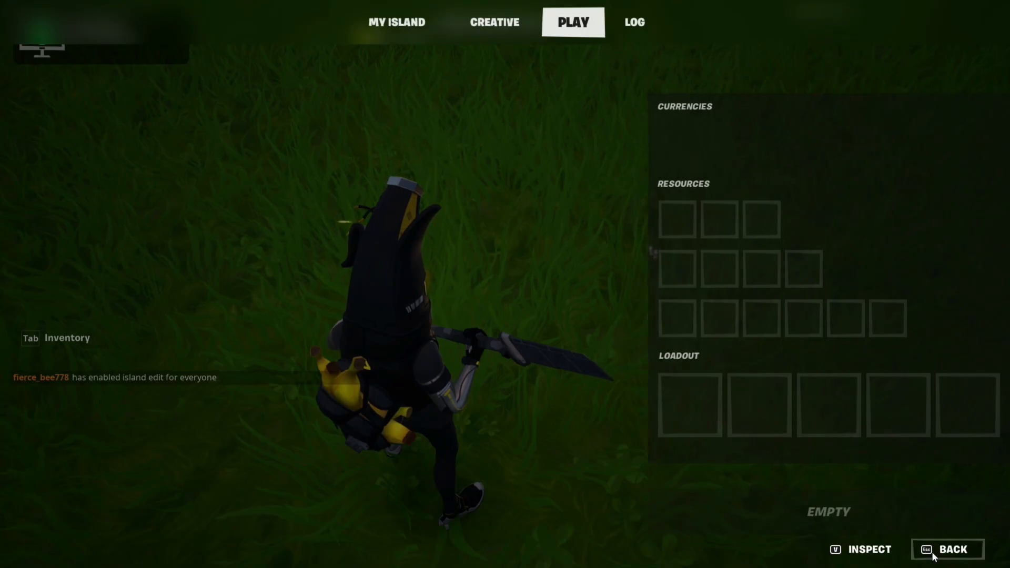
Step: Return to the island in Edit Mode and walk around the platform and over to the second player
key("Escape")
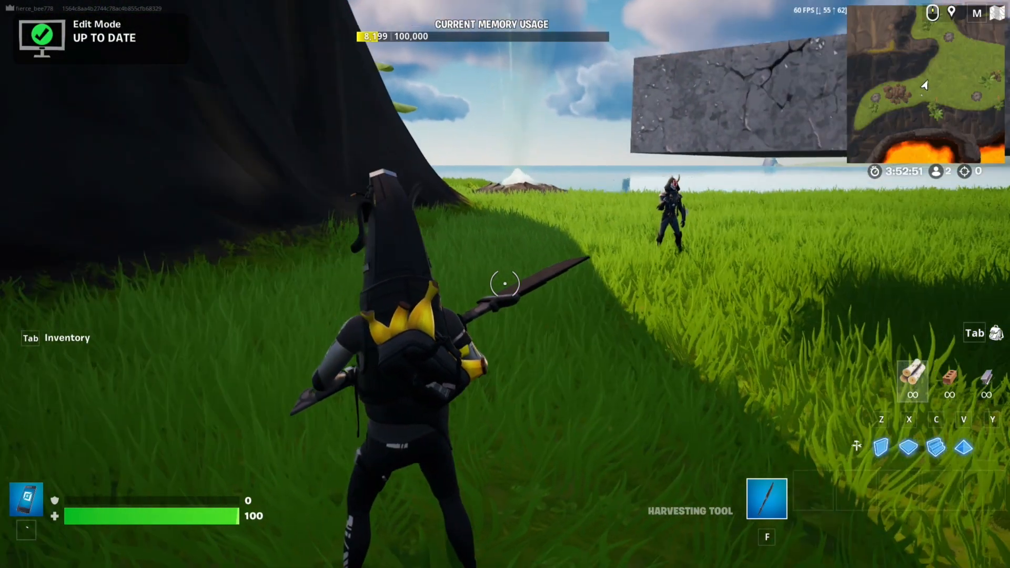
key("w")
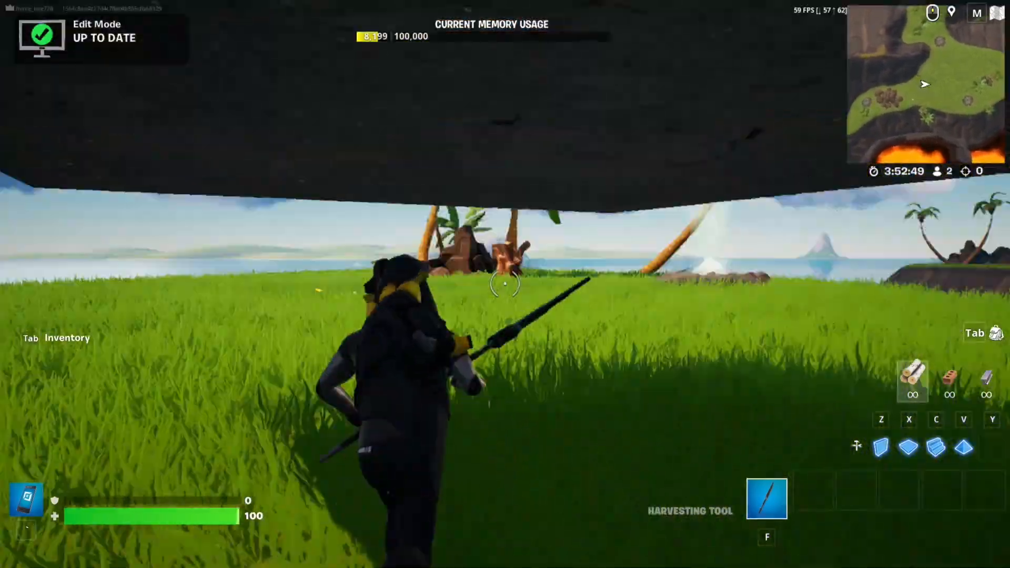
key("w")
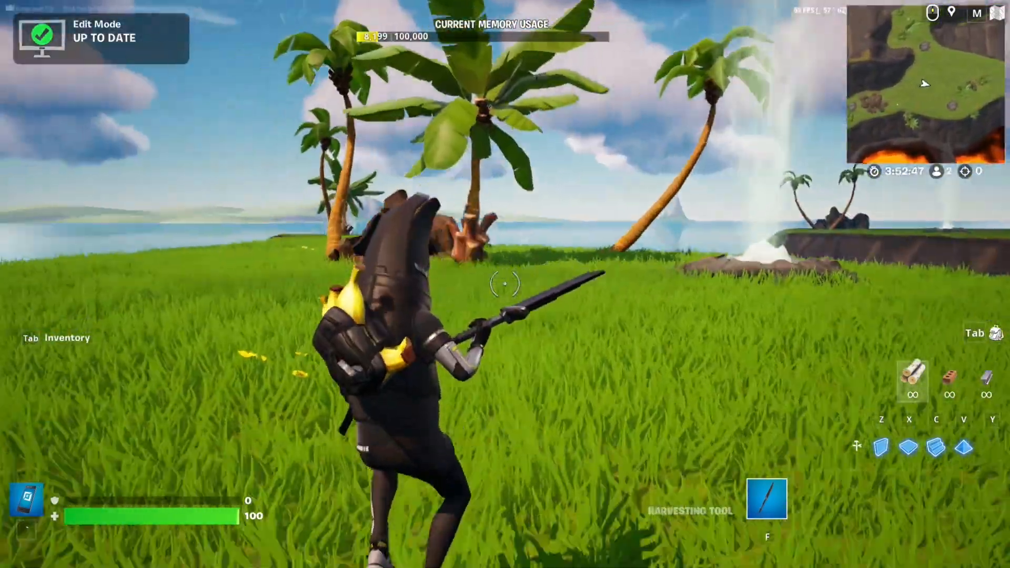
key("w")
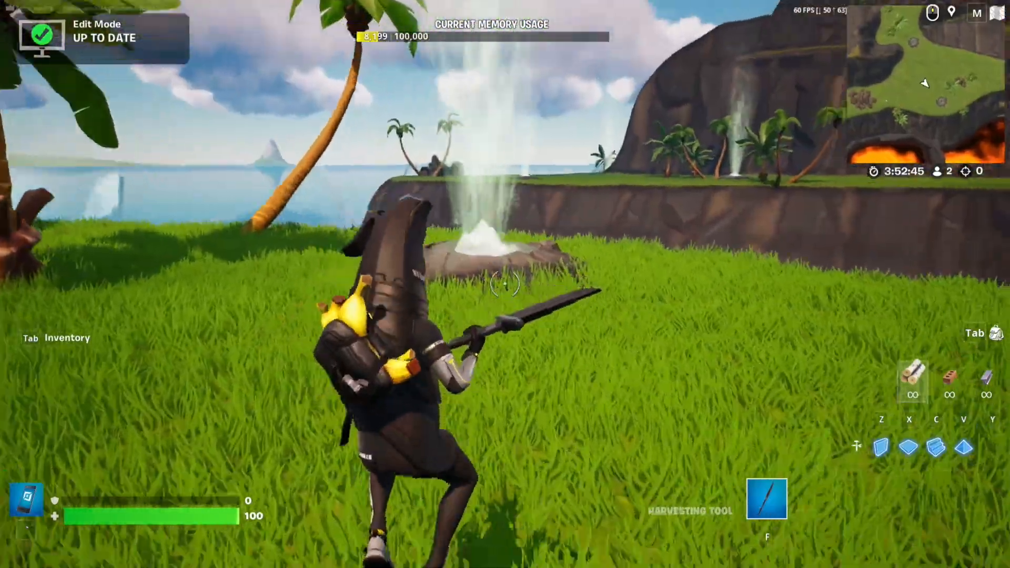
key("w")
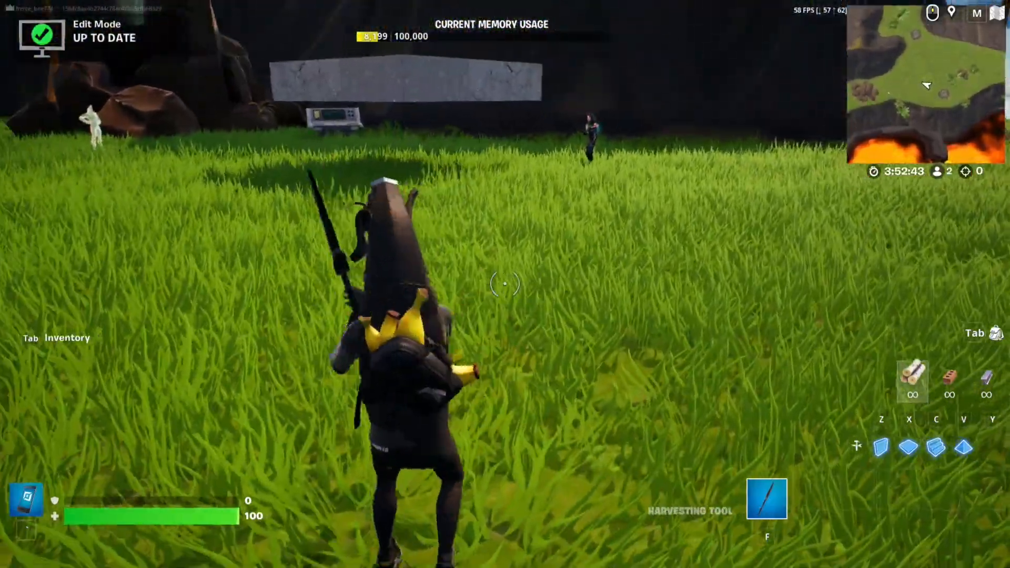
key("w")
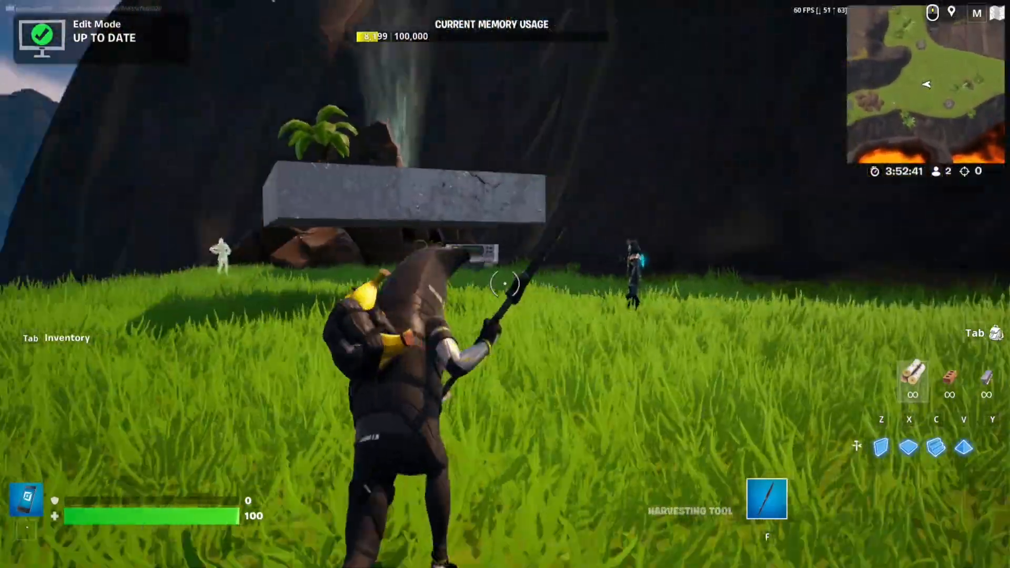
key("w")
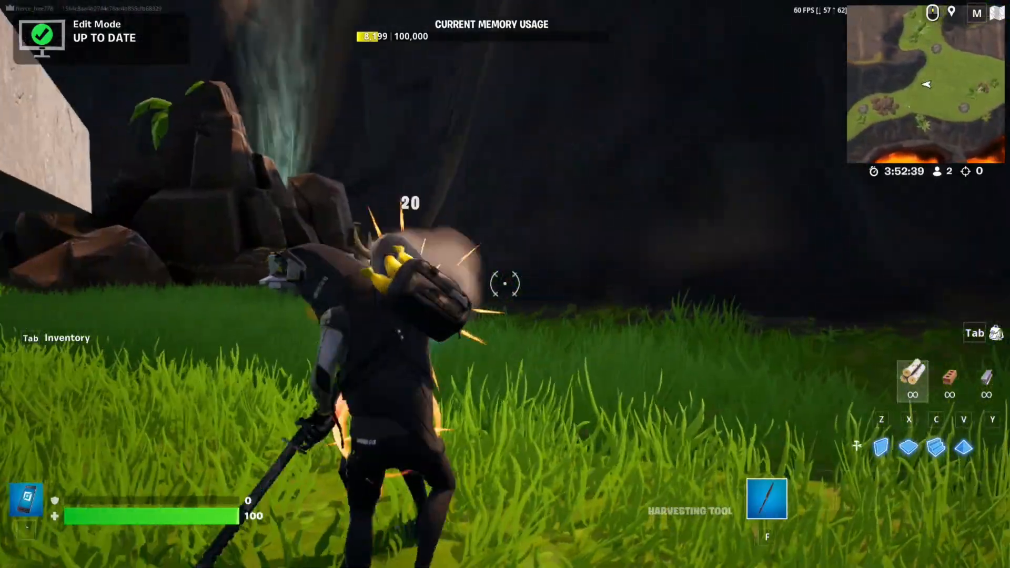
key("w")
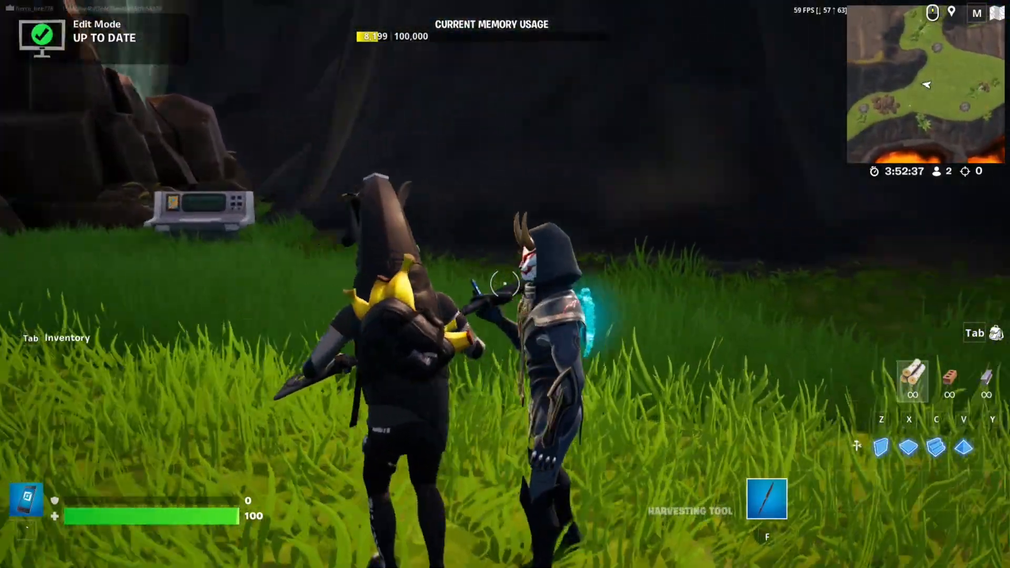
key("w")
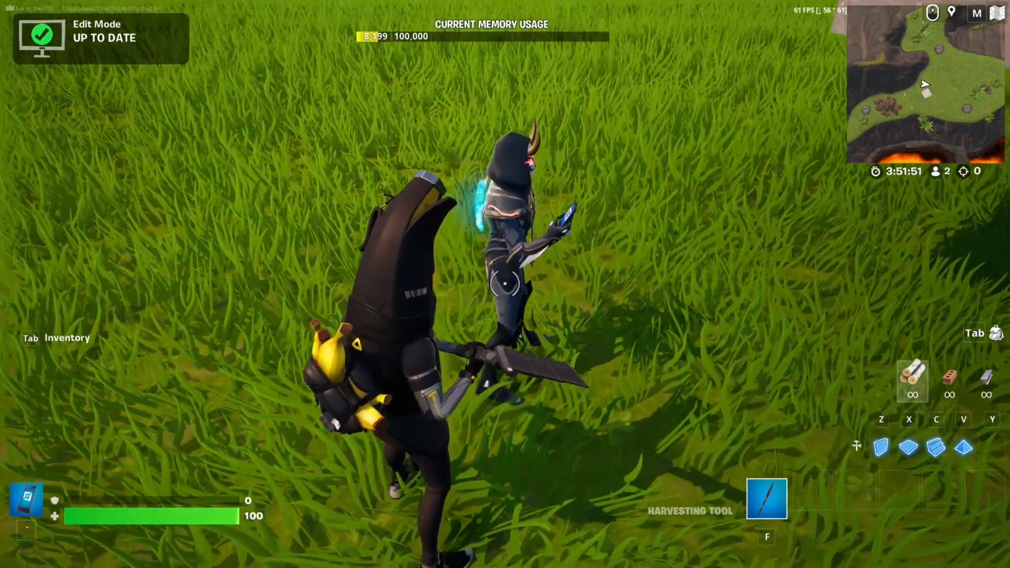
Step: Equip the mythic Havoc Pump Shotgun from the creative weapons inventory
key("Tab")
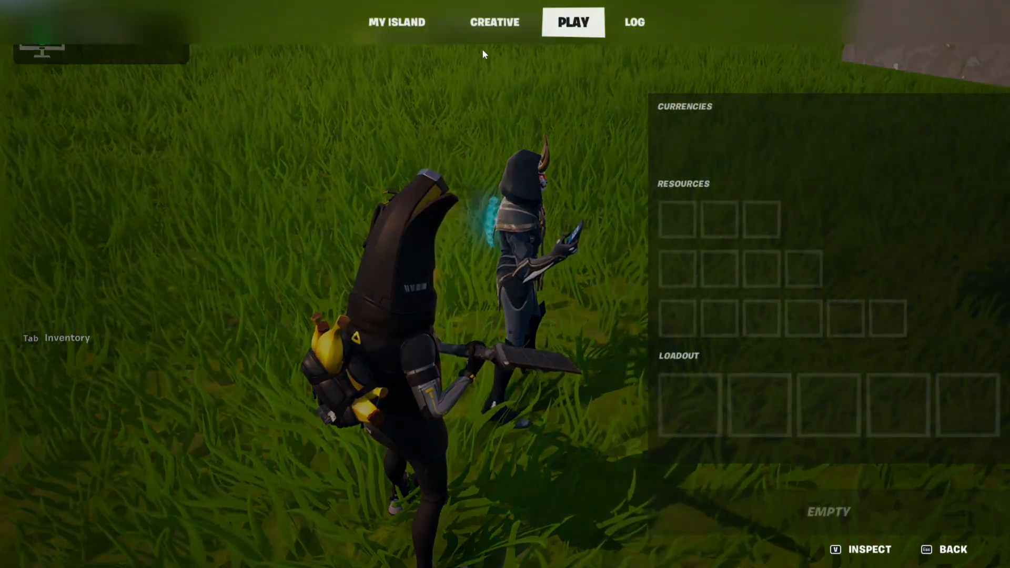
left_click(493, 23)
left_click(349, 74)
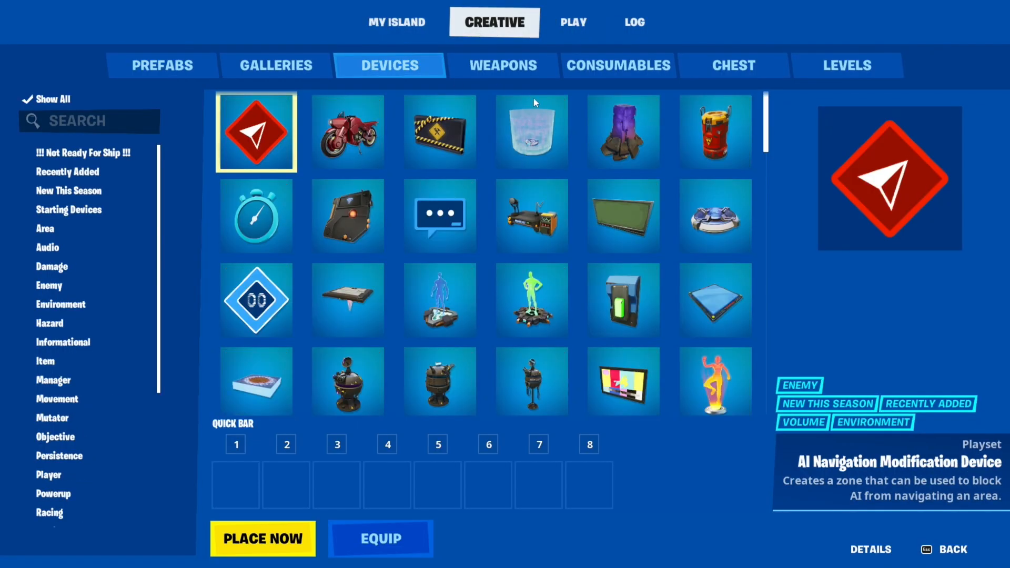
left_click(520, 69)
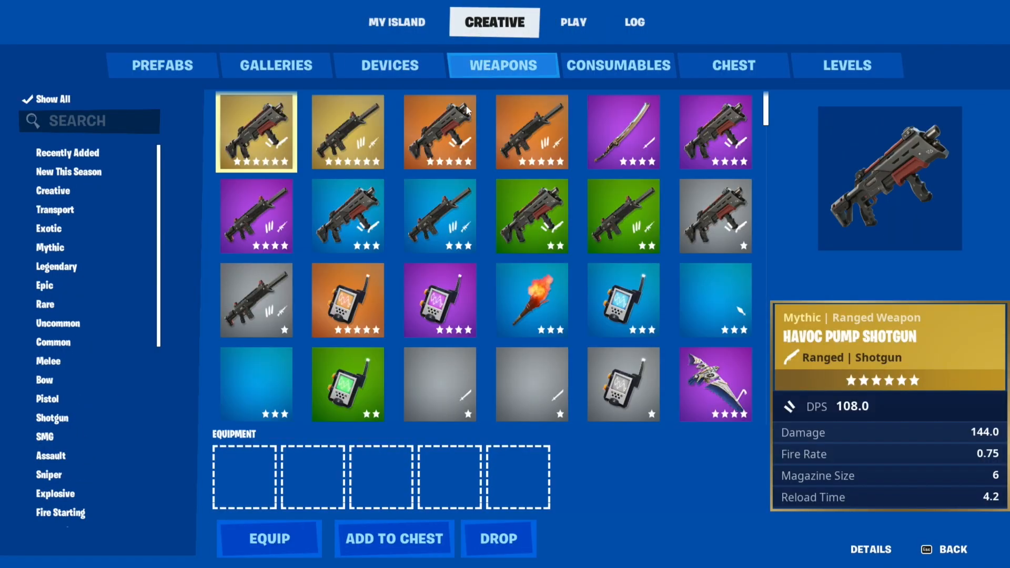
left_click(269, 539)
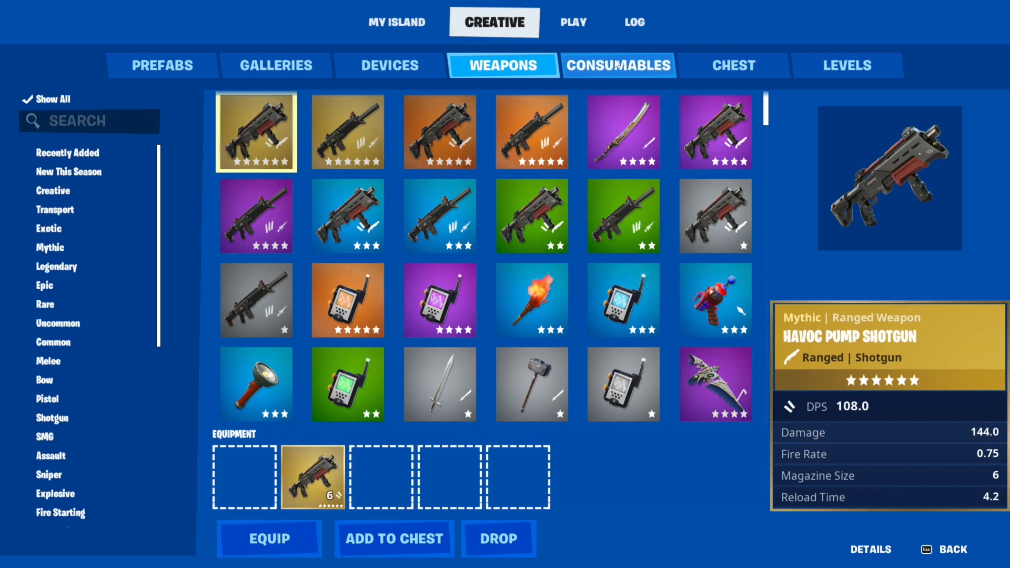
Step: Look through the creative consumables, including the medium bullets, and check the player loadout and the session log
left_click(669, 65)
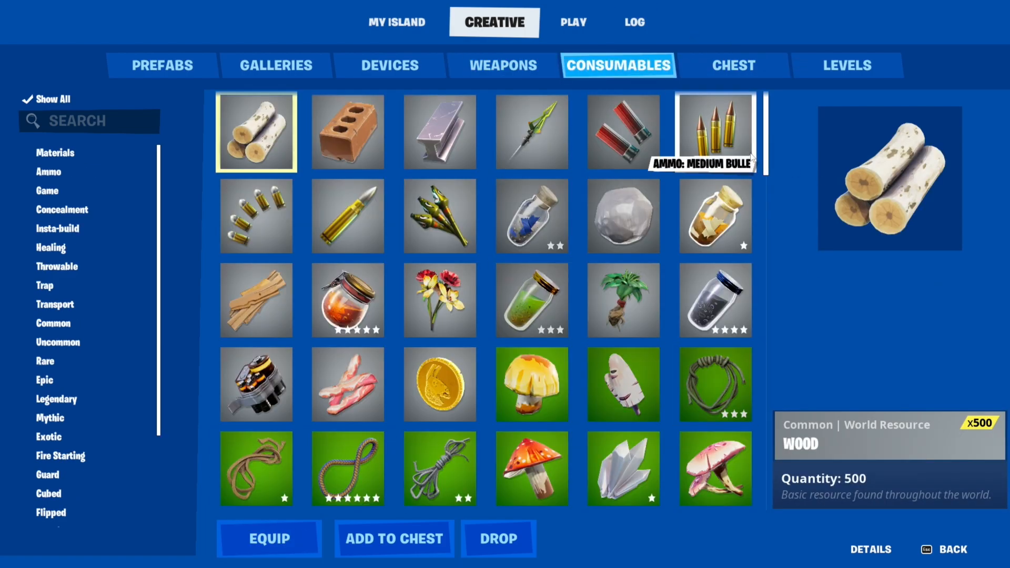
left_click_drag(728, 152, 779, 164)
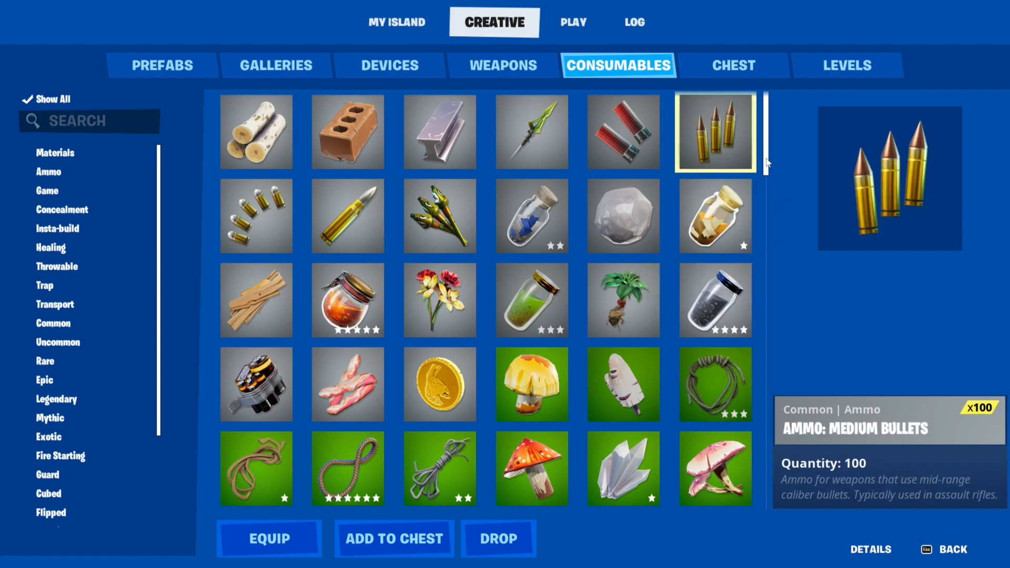
scroll(722, 298, "down", 10)
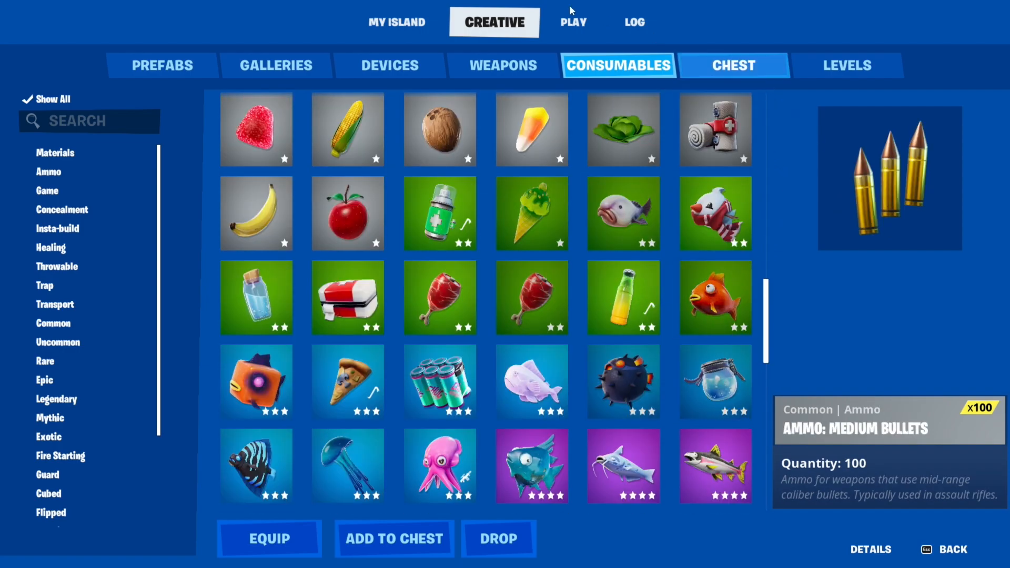
left_click(575, 21)
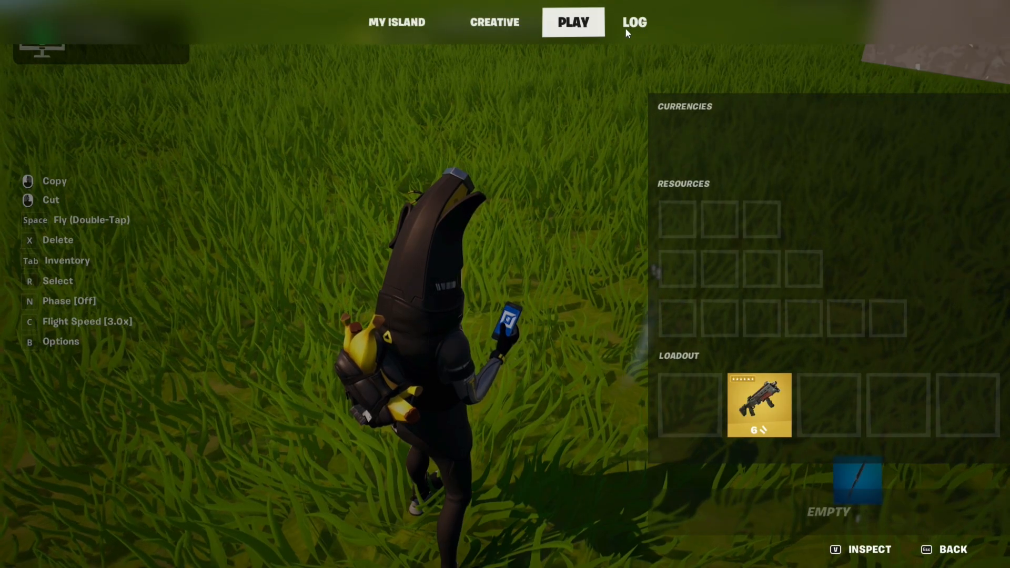
left_click(626, 26)
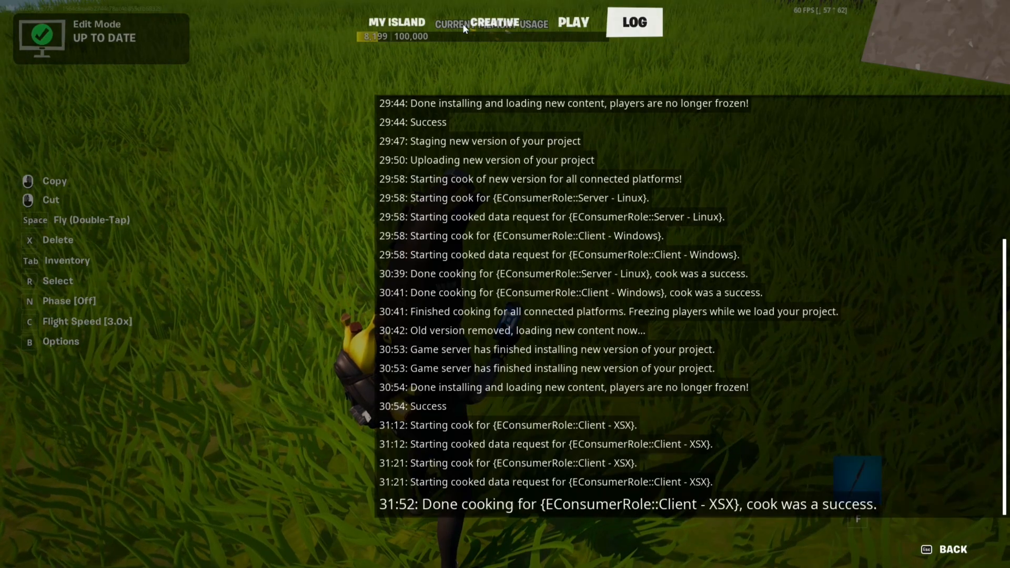
Step: Start the island game and move the character onto the concrete platform
left_click(397, 22)
left_click(127, 252)
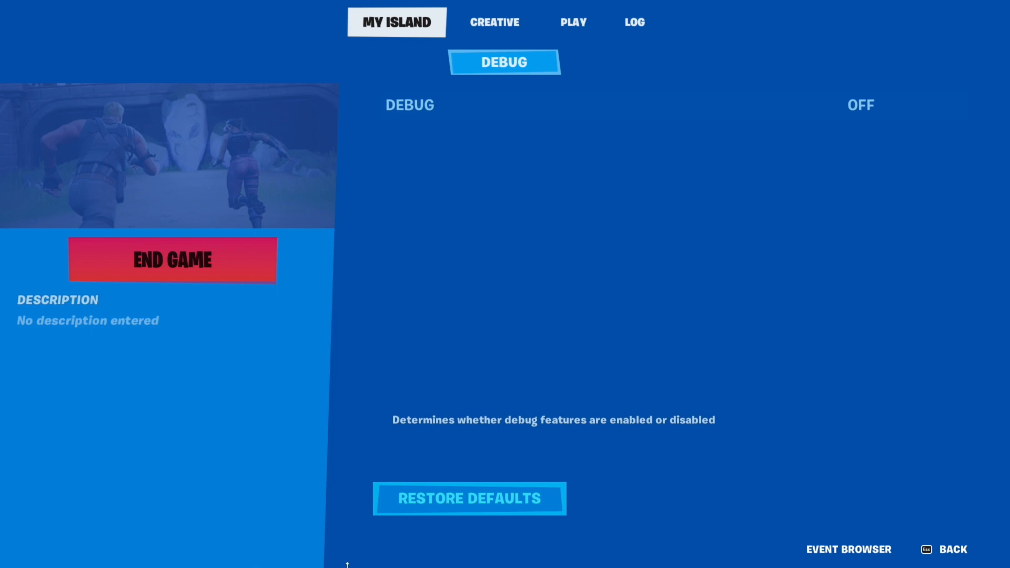
left_click(939, 556)
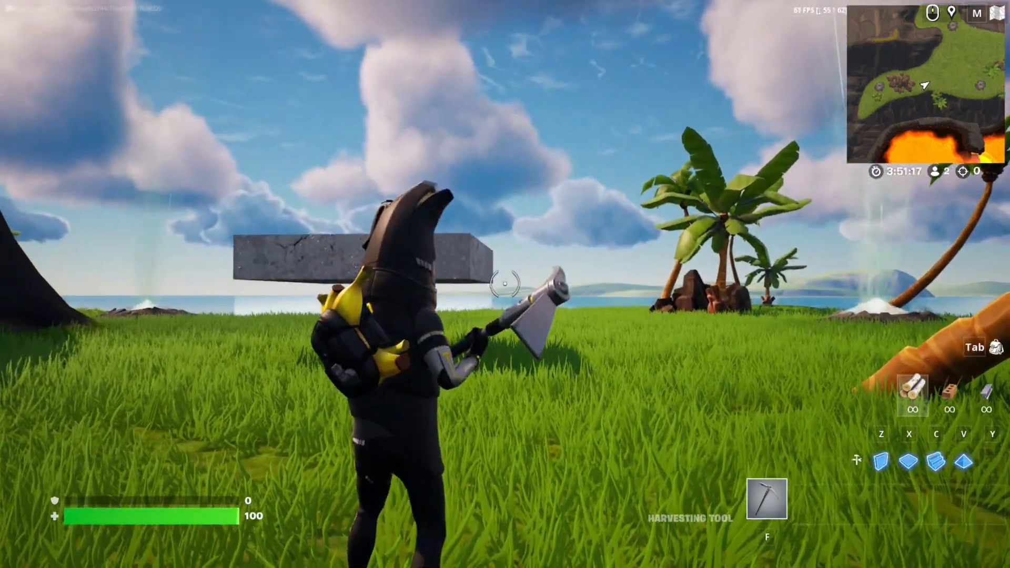
key("w")
key("space")
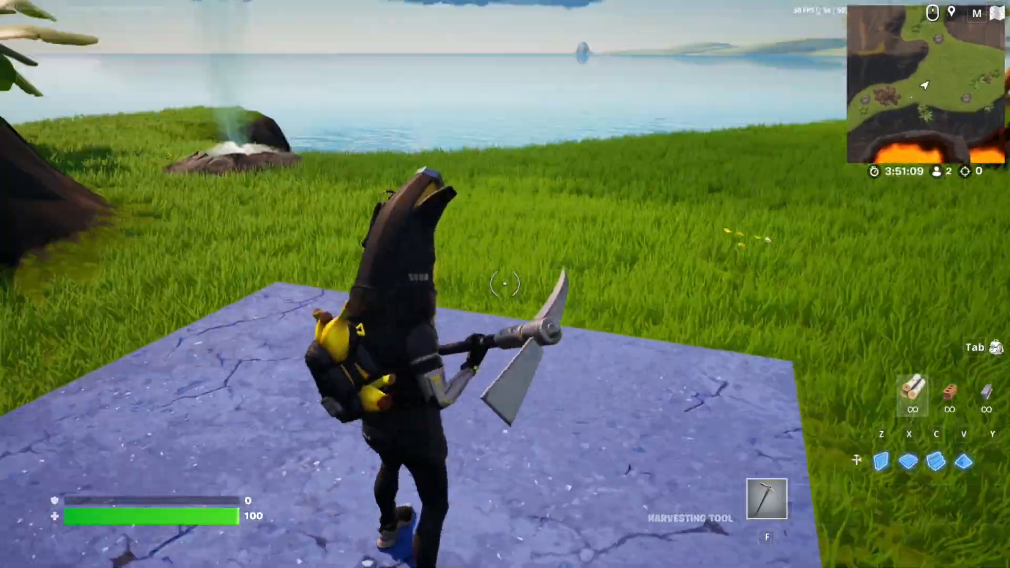
Step: Test the cycling platform with the second player, running across it and swinging the harvesting tool
left_click(505, 284)
key("w")
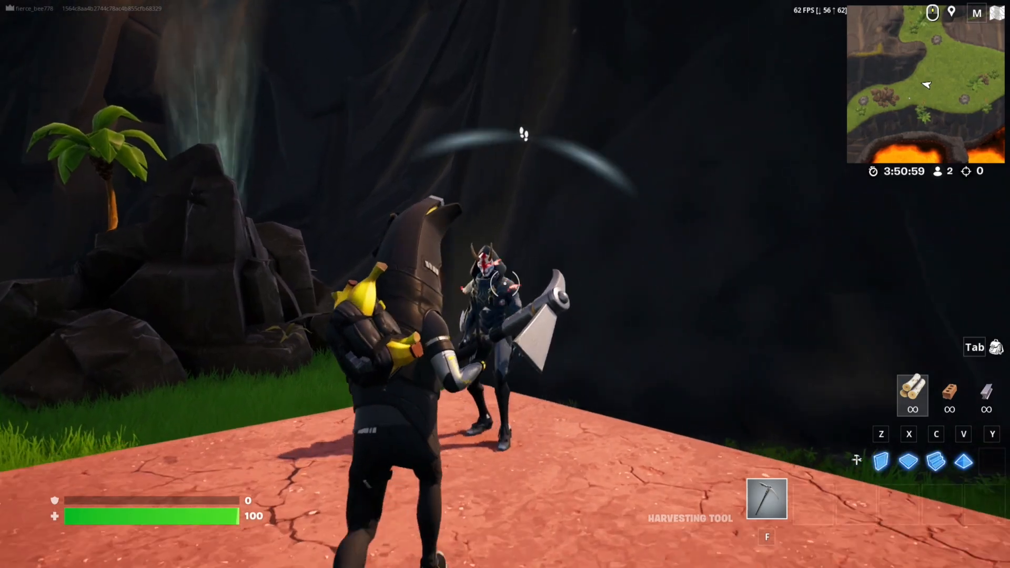
left_click(504, 284)
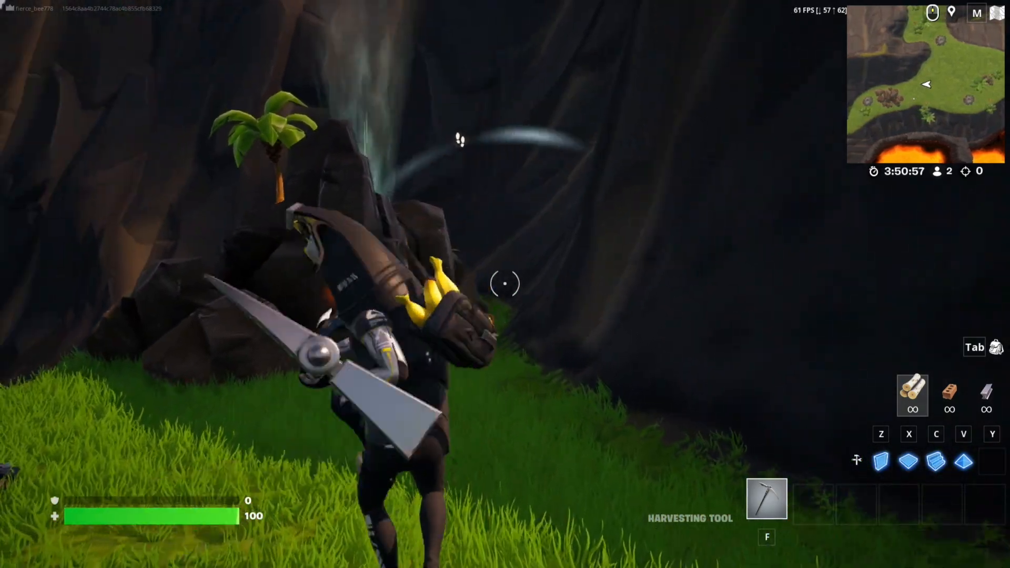
left_click(505, 284)
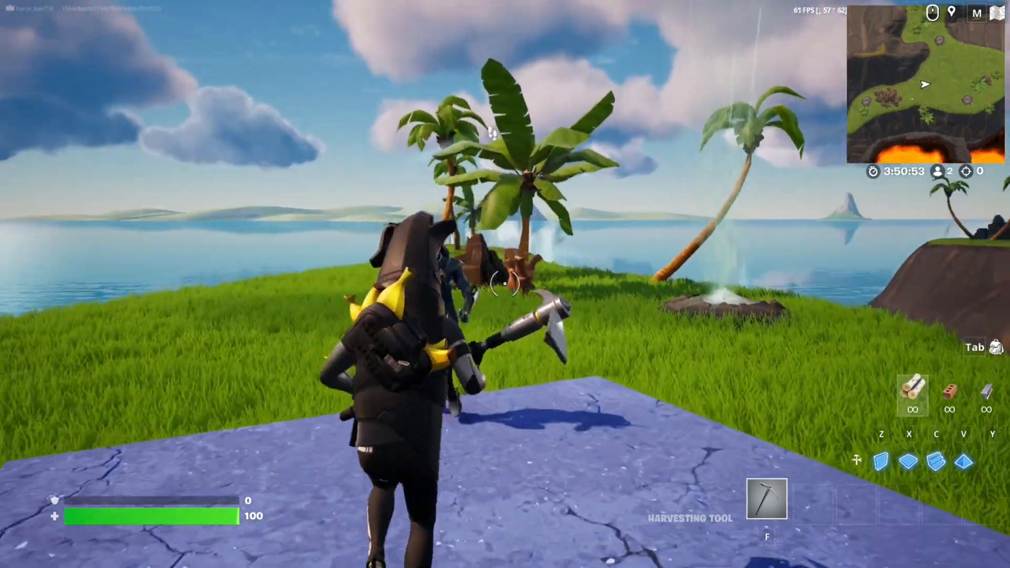
left_click(504, 285)
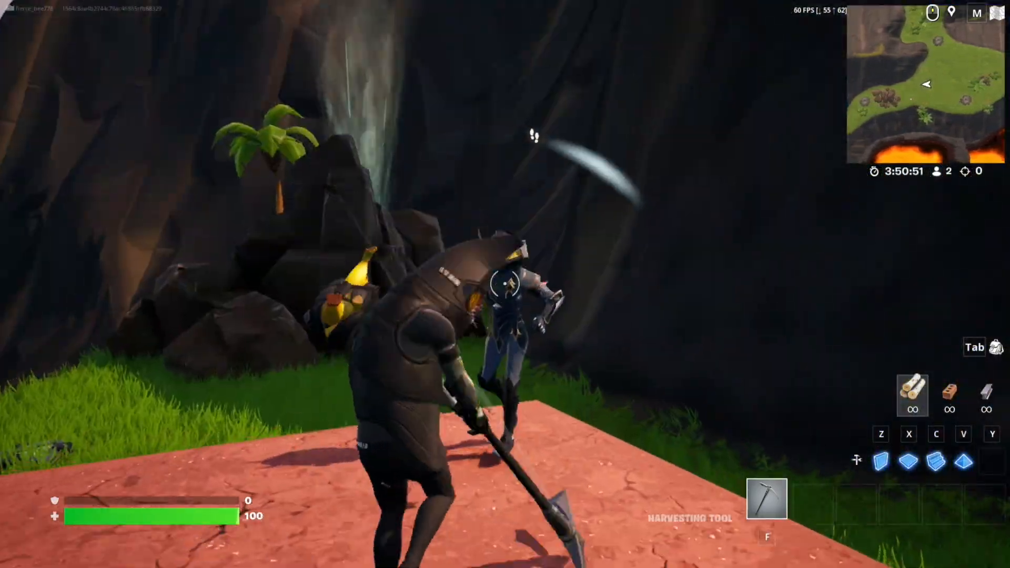
left_click(504, 284)
left_click(505, 284)
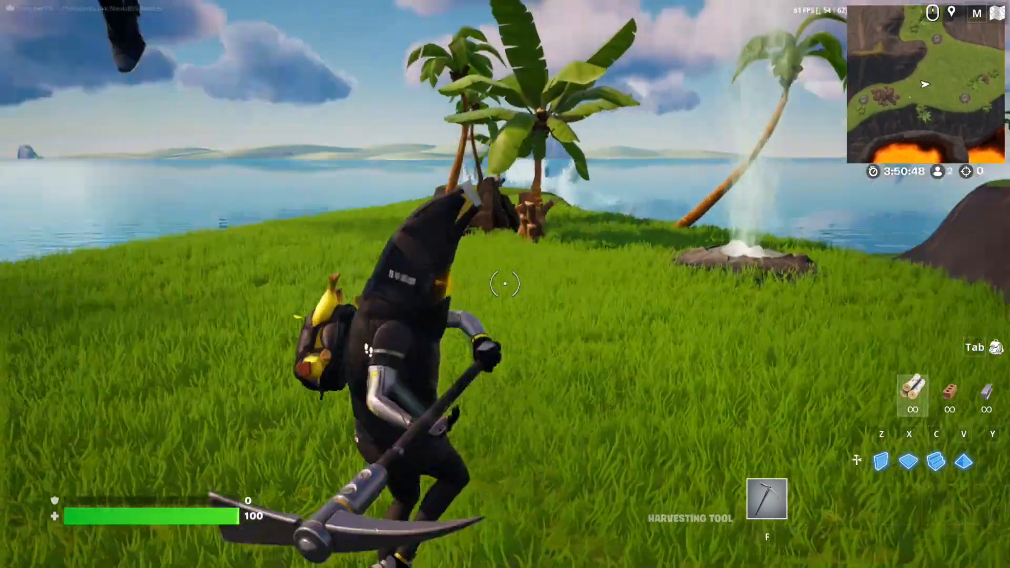
left_click(504, 284)
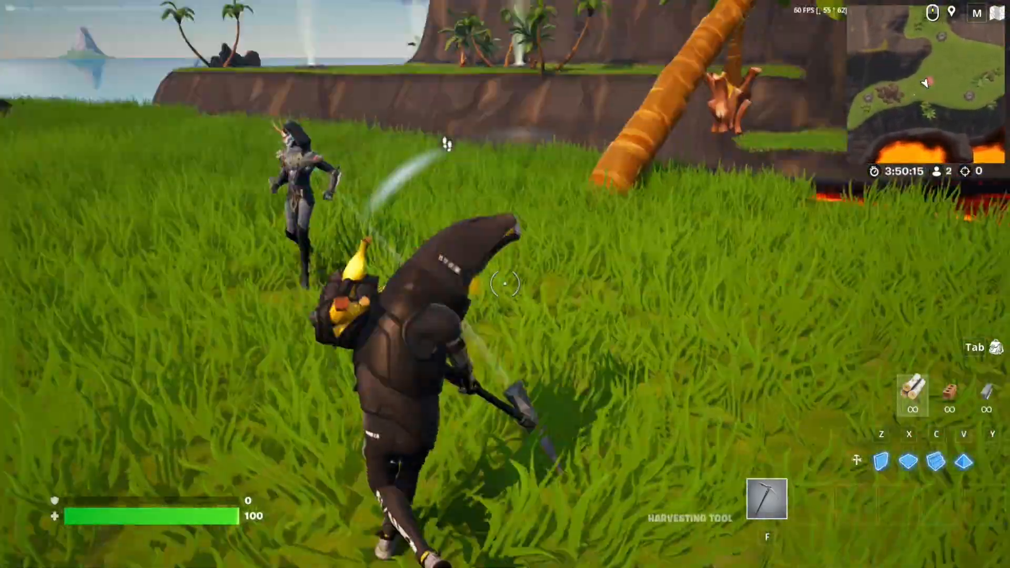
Step: Stand beneath the platform and swing the harvesting tool while observing its hide and show cycle
left_click(505, 284)
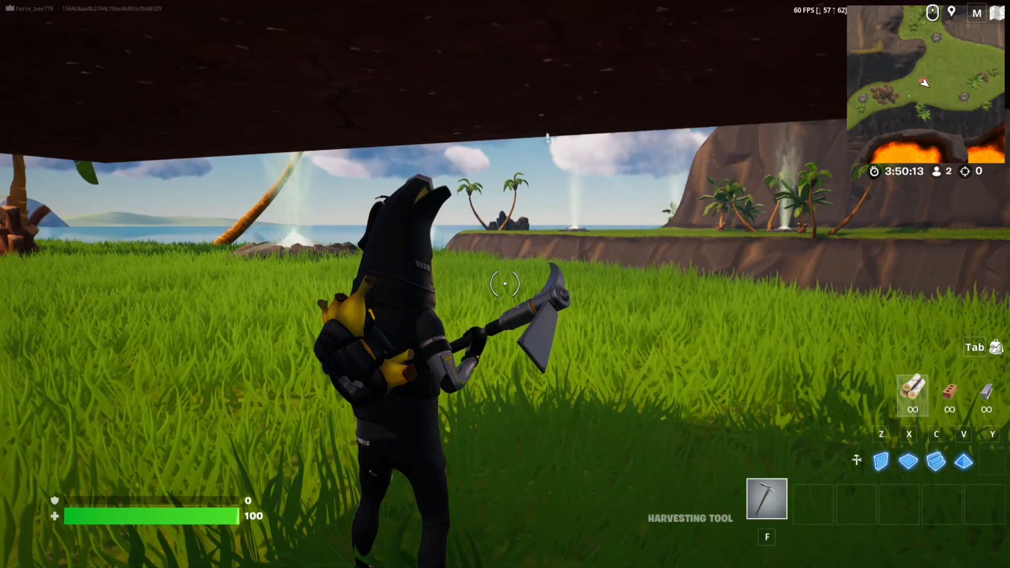
left_click(505, 284)
left_click(505, 284)
left_click(505, 284)
left_click(505, 284)
left_click(505, 285)
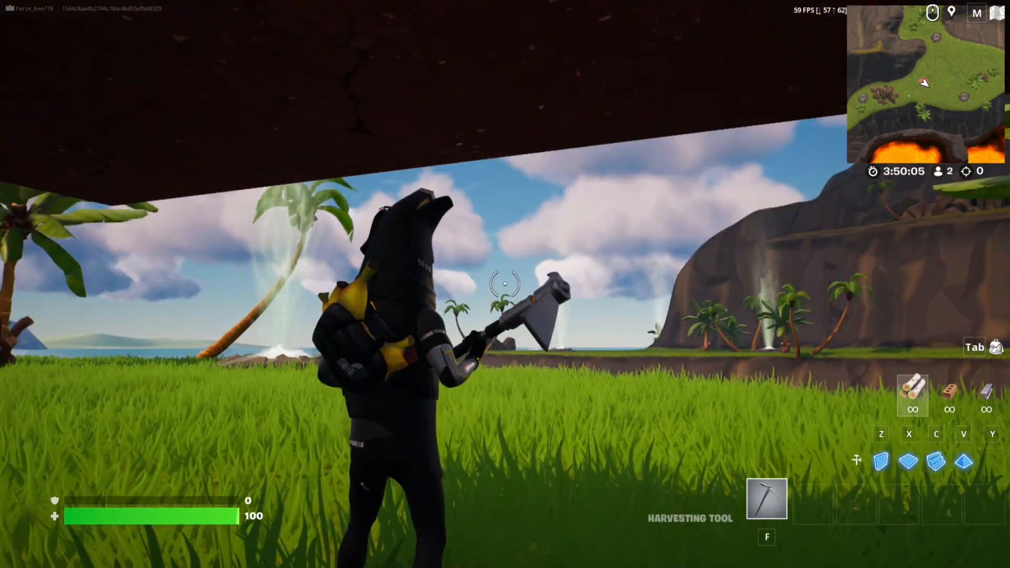
Step: Move the character out from beneath the platform and strike the second player with the harvesting tool
key("space")
key("s")
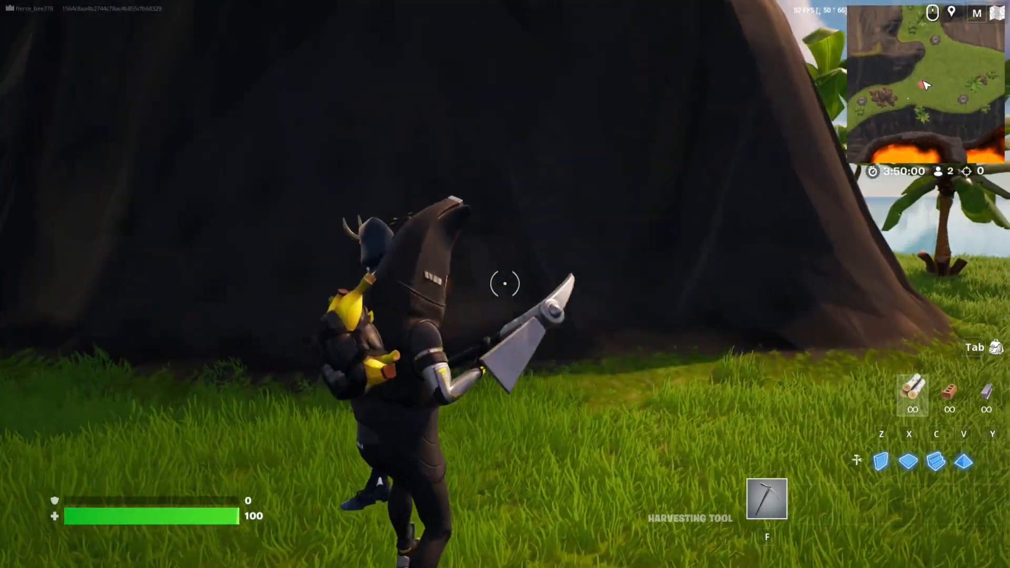
left_click(505, 284)
left_click(505, 284)
left_click(505, 284)
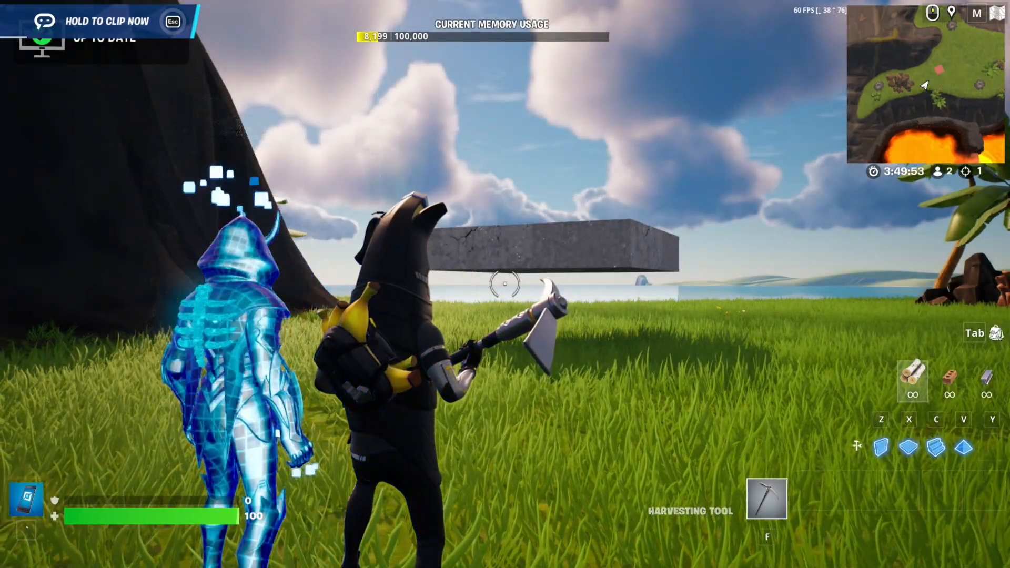
Step: Approach pLATFORM1 in Edit Mode and examine its modified options, functions and full option list, including Collision During Games
key("w")
key("w")
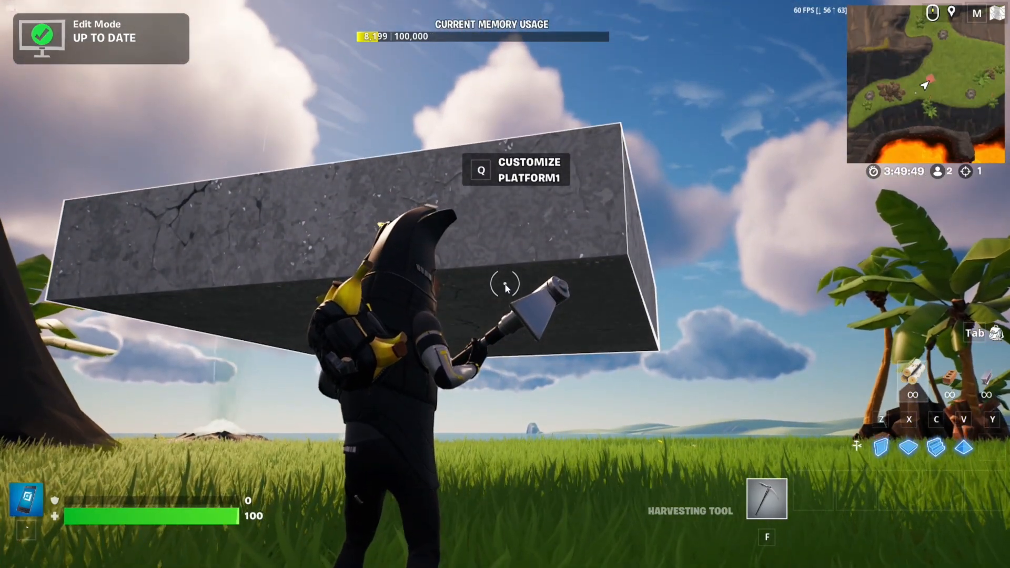
key("q")
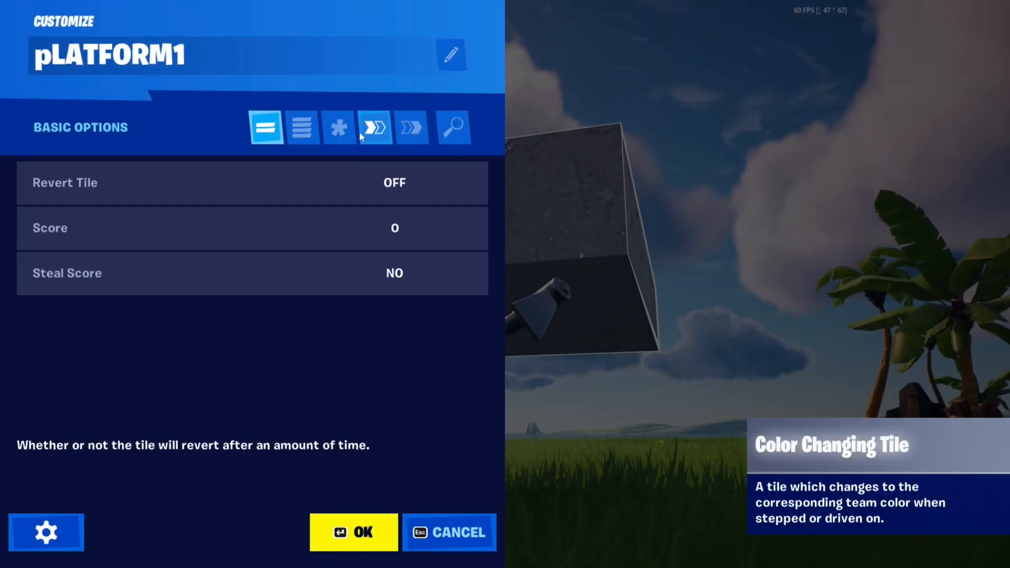
left_click(333, 136)
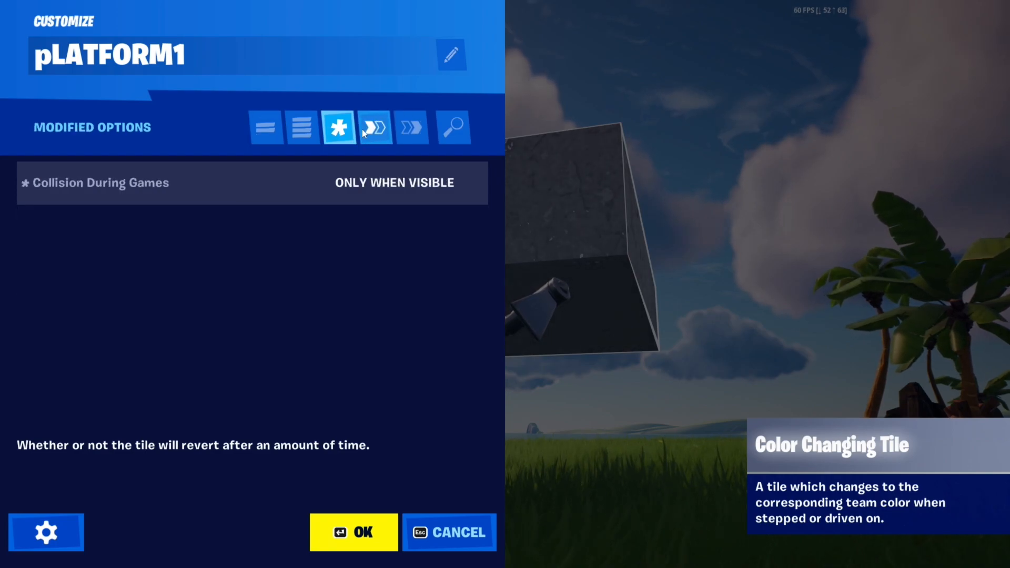
left_click(362, 129)
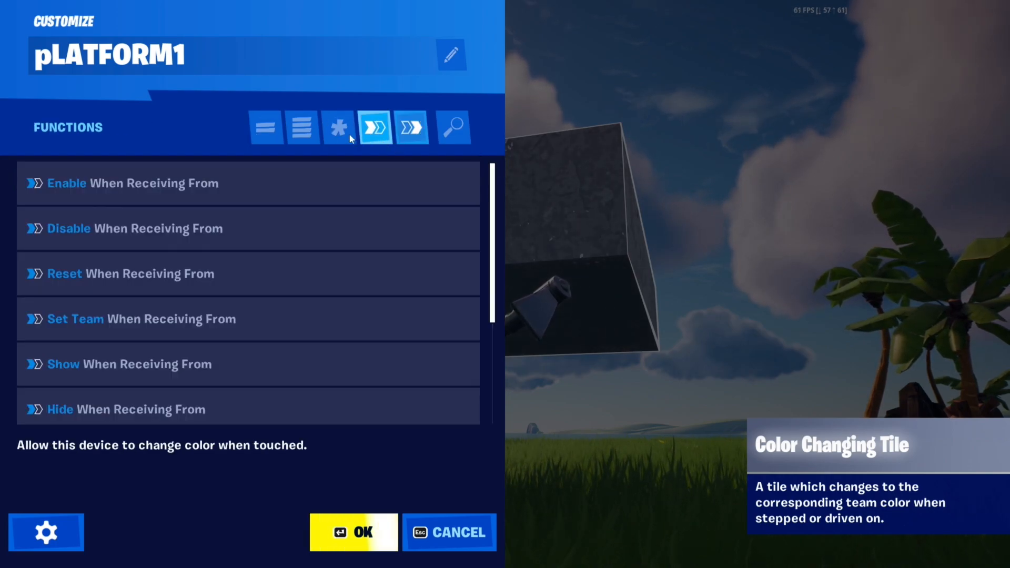
left_click(292, 138)
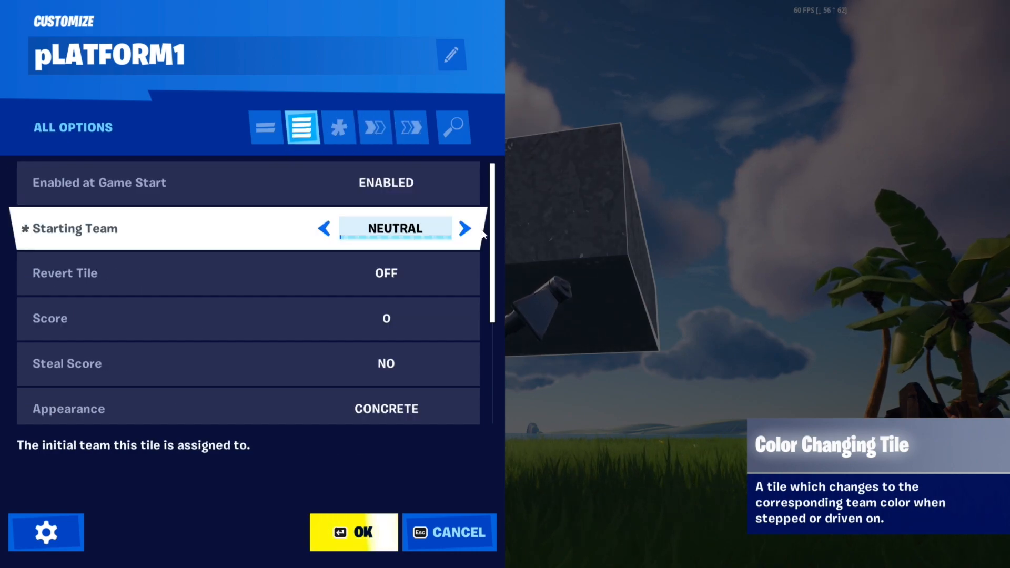
scroll(471, 278, "down", 2)
scroll(470, 278, "down", 3)
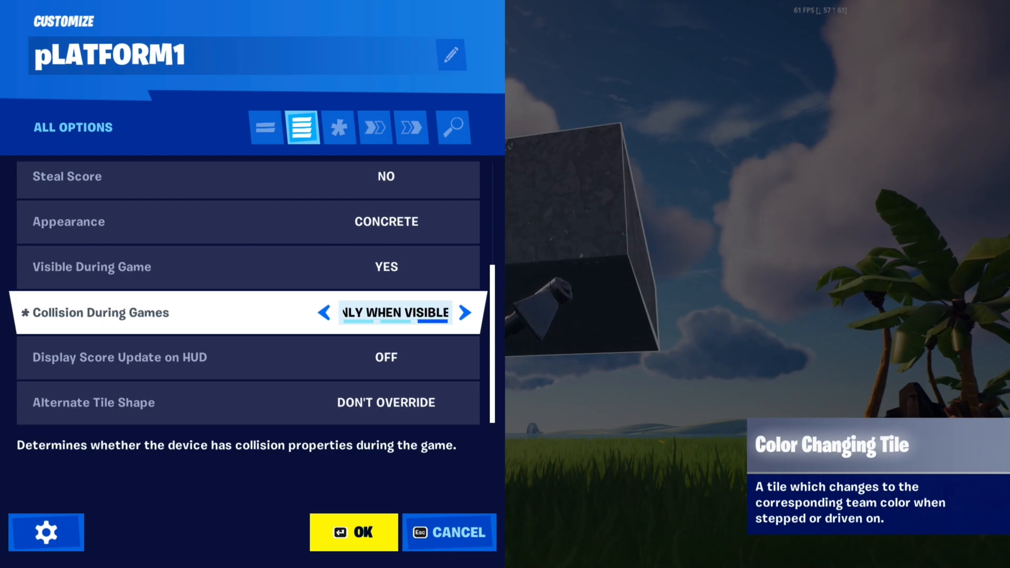
key("Escape")
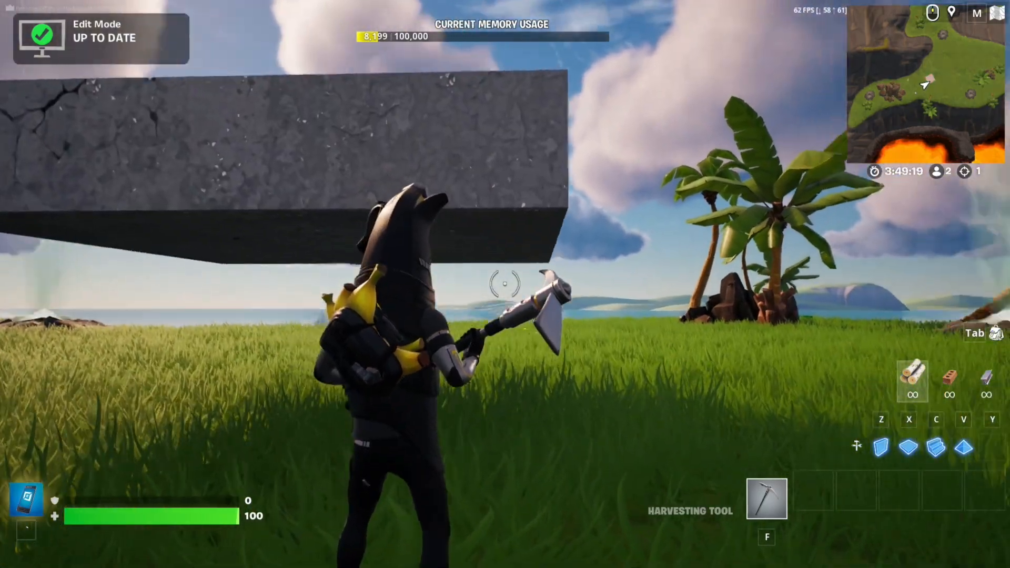
Step: Equip the Havoc Pump Shotgun from the creative weapons again and take it in hand
key("grave")
key("Tab")
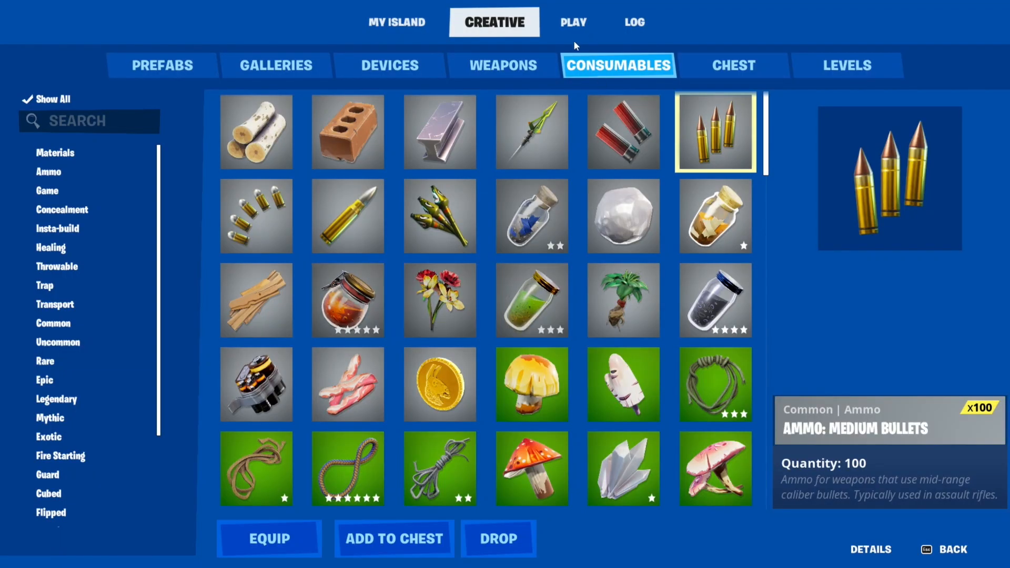
left_click(494, 69)
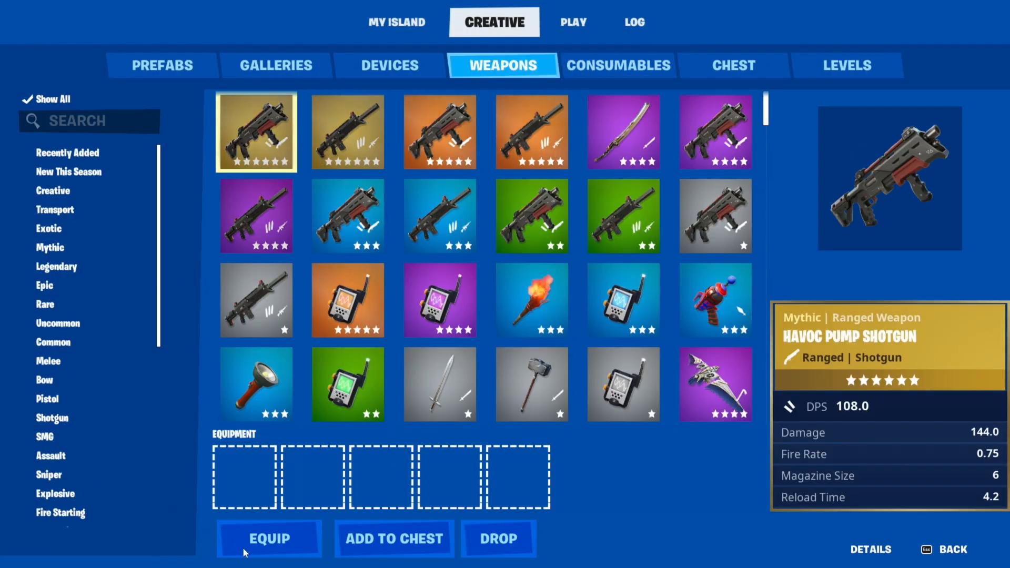
left_click(937, 556)
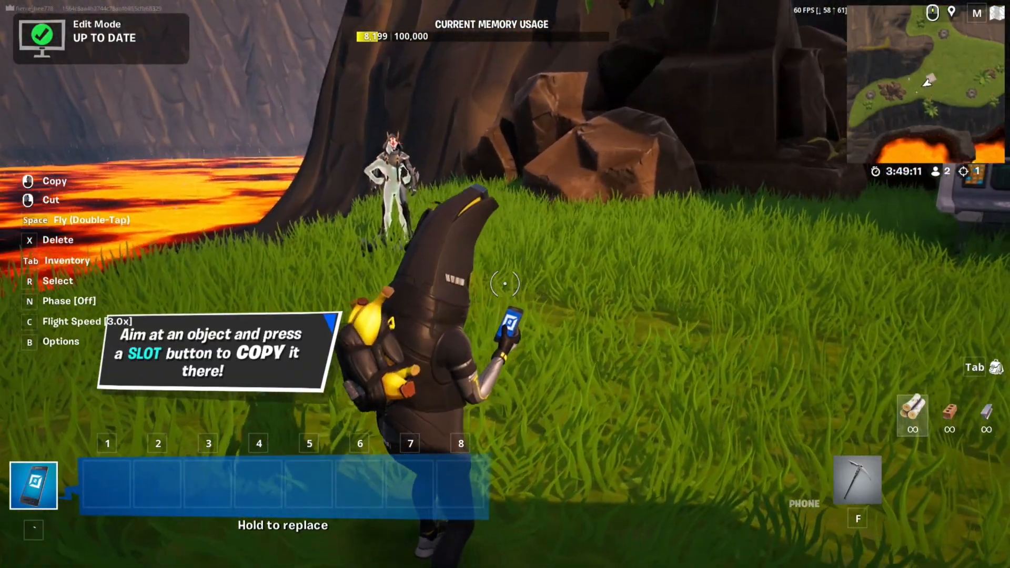
key("f")
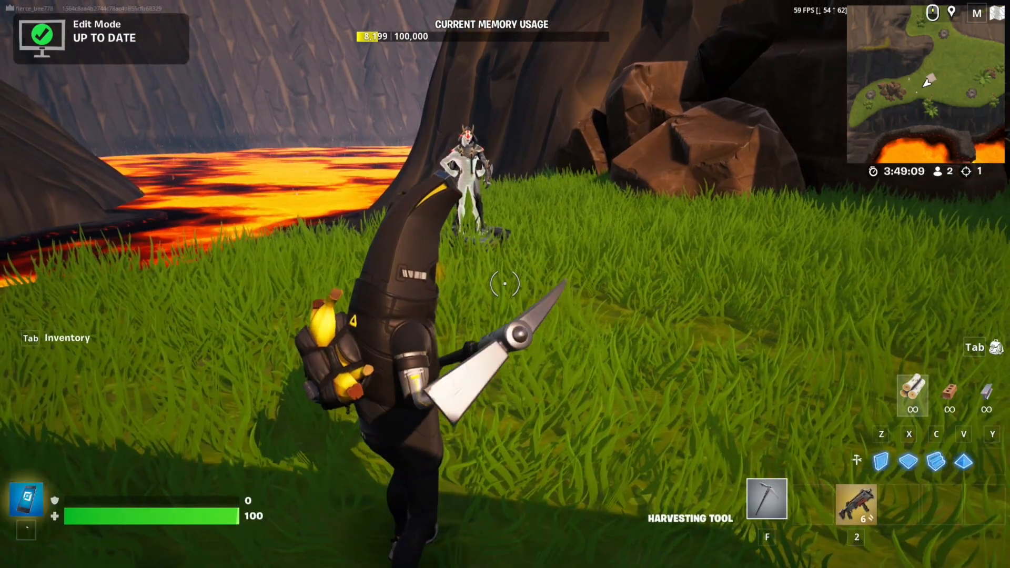
key("2")
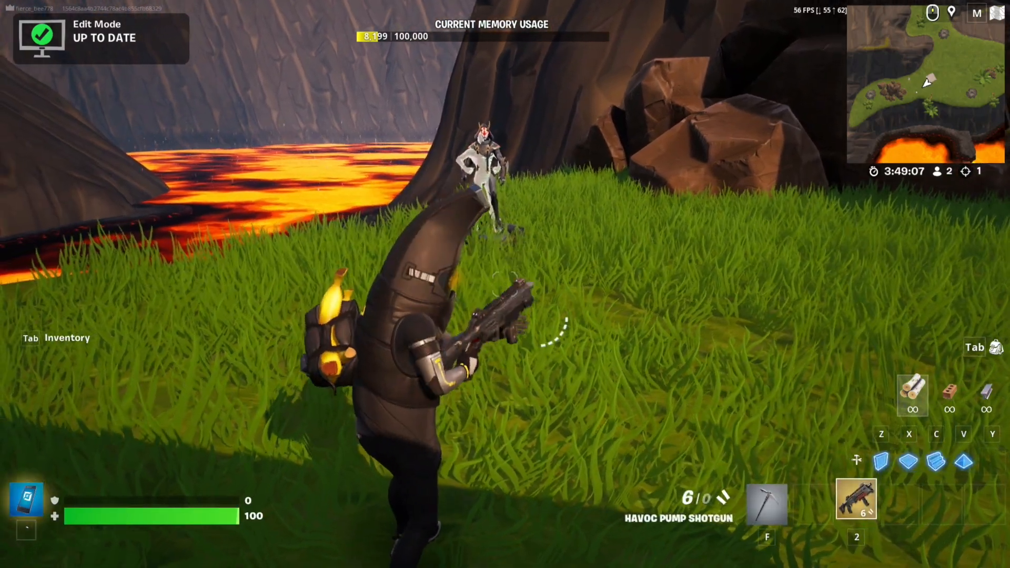
Step: Walk up to the second player with the harvesting tool, switch to the shotgun and shoot them
key("f")
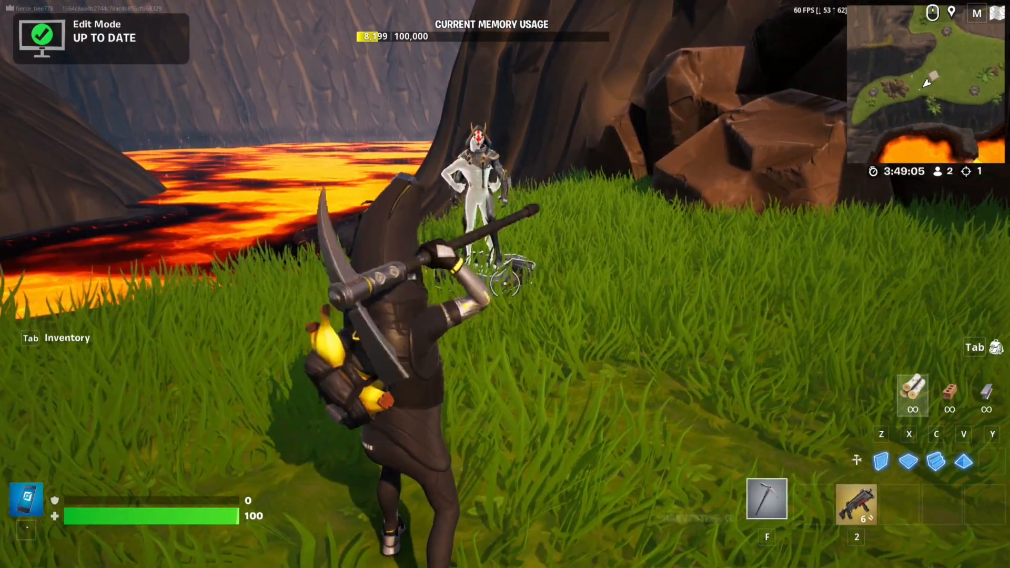
key("w")
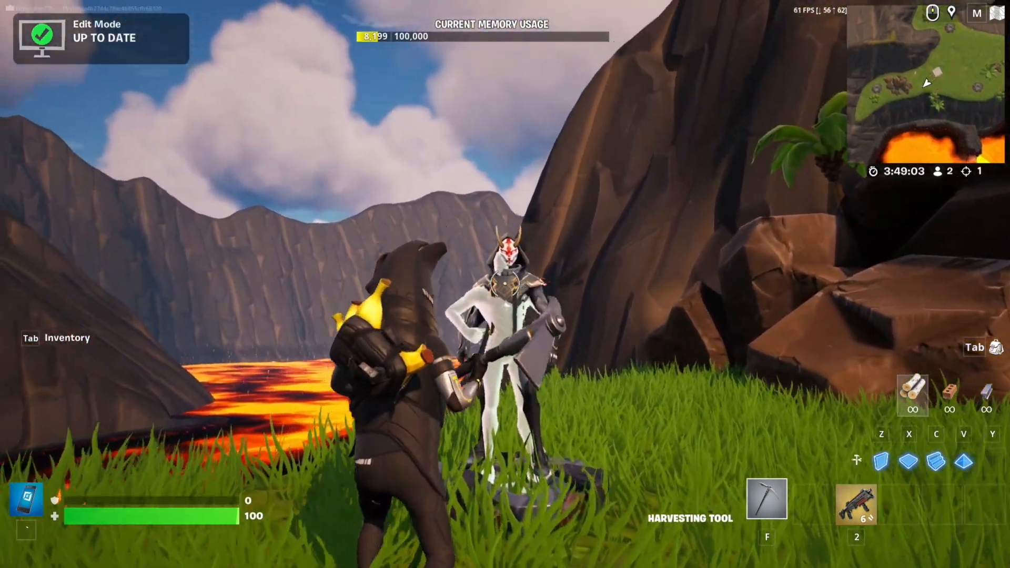
key("w")
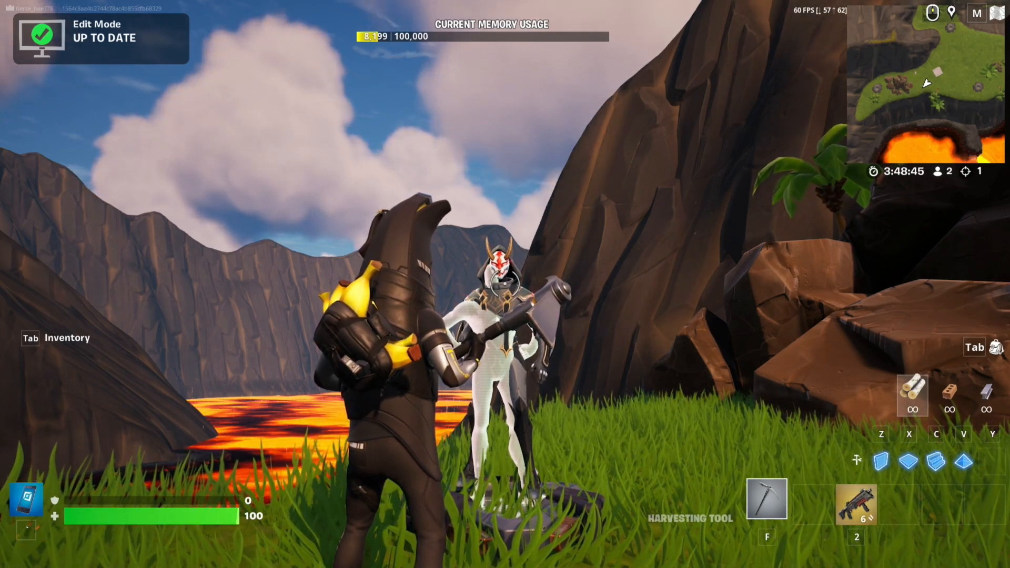
key("2")
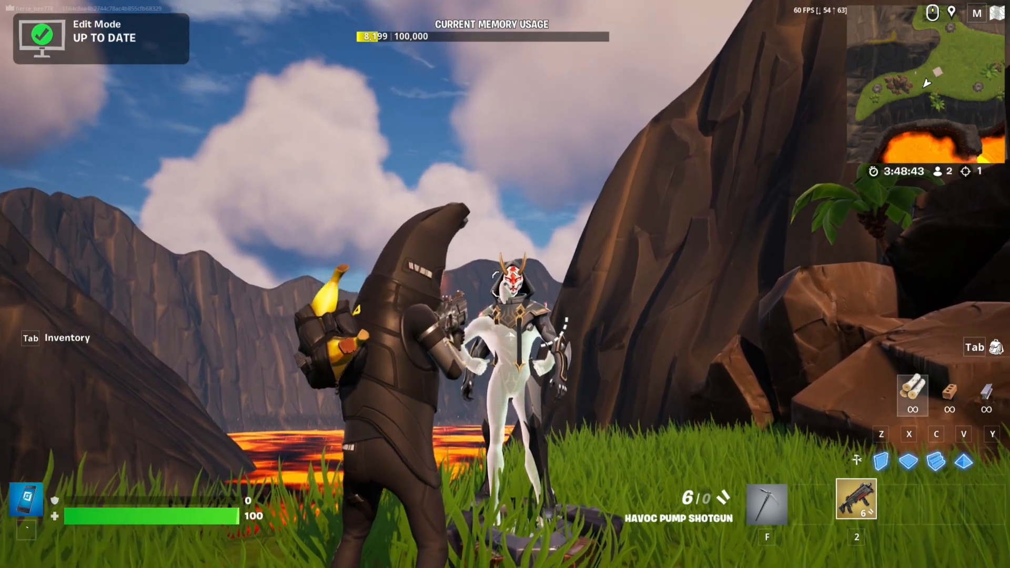
left_click(505, 284)
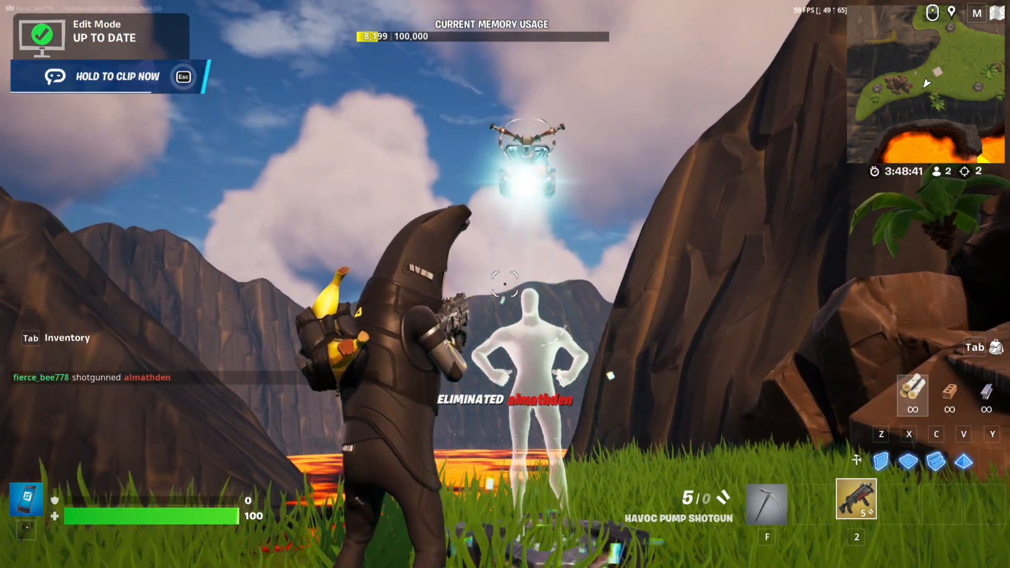